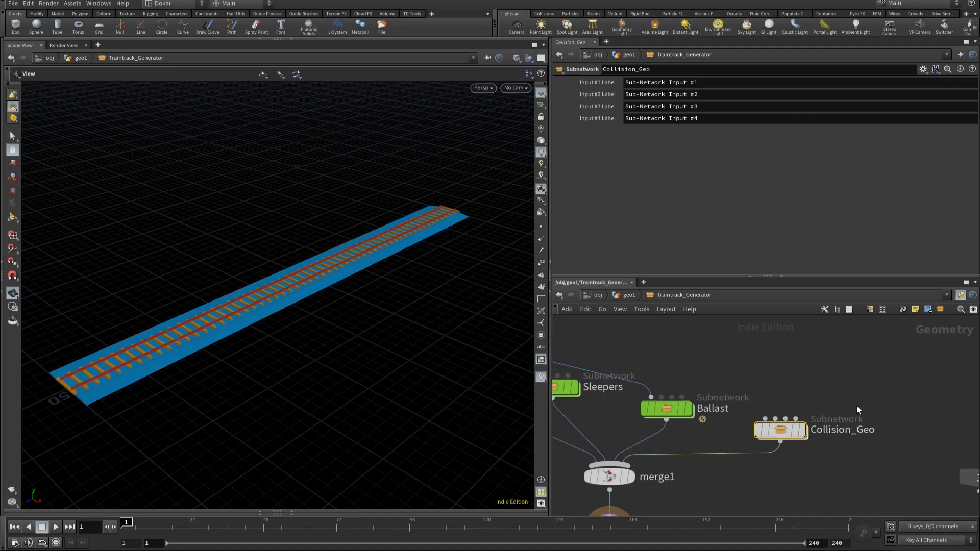
Step: Colour the Collision_Geo subnetwork node light green using the network colour palette
key("c")
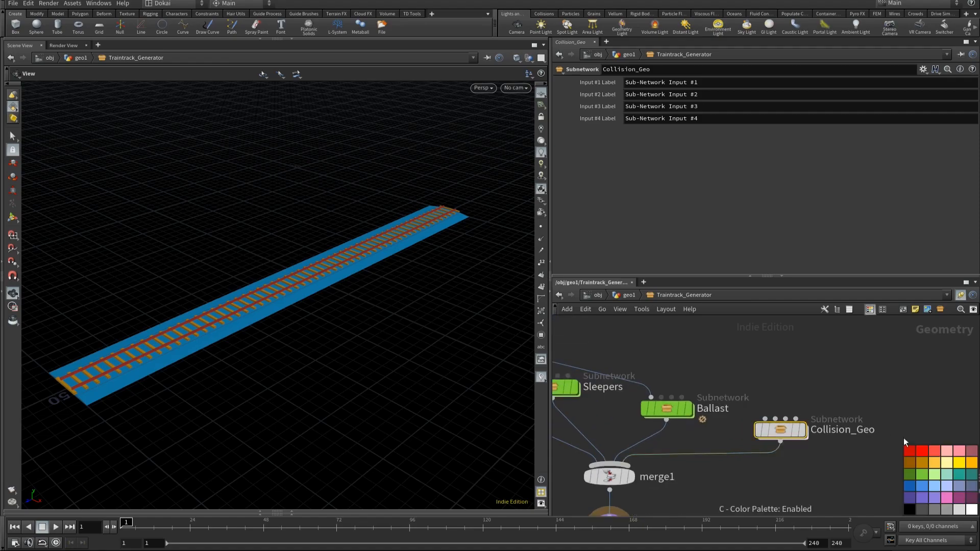
left_click(920, 473)
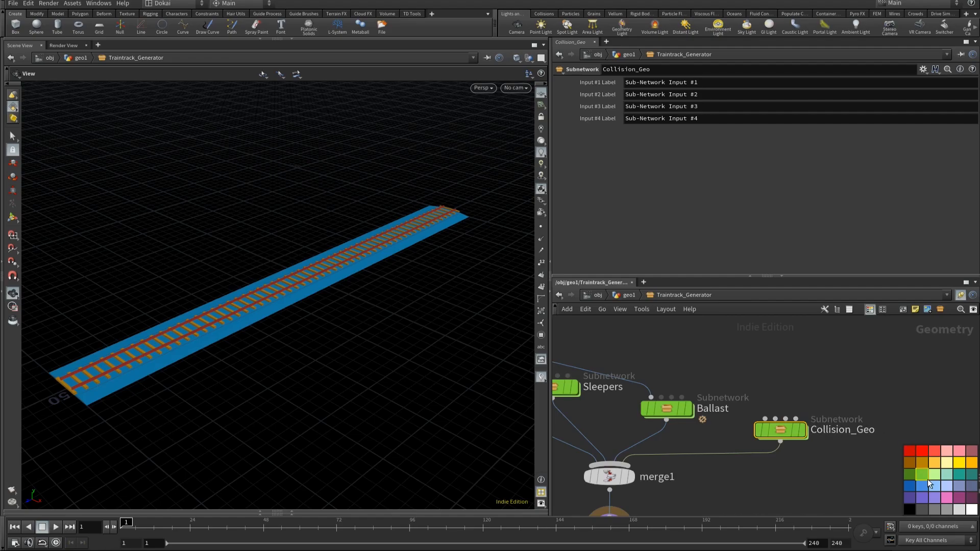
left_click(933, 474)
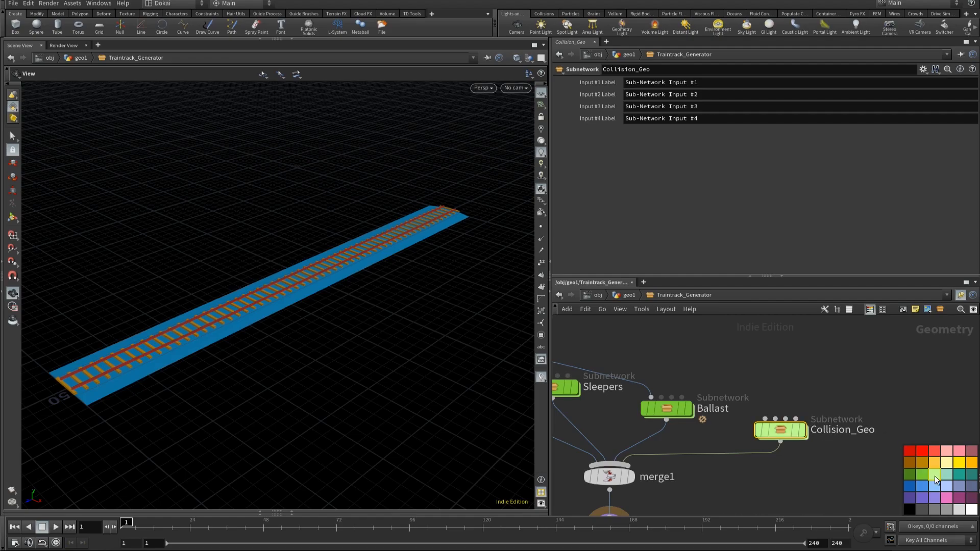
Step: Enter the Collision_Geo subnetwork and colour its four input nodes dark grey
double_click(786, 430)
left_click_drag(732, 370, 904, 438)
left_click_drag(562, 336, 943, 460)
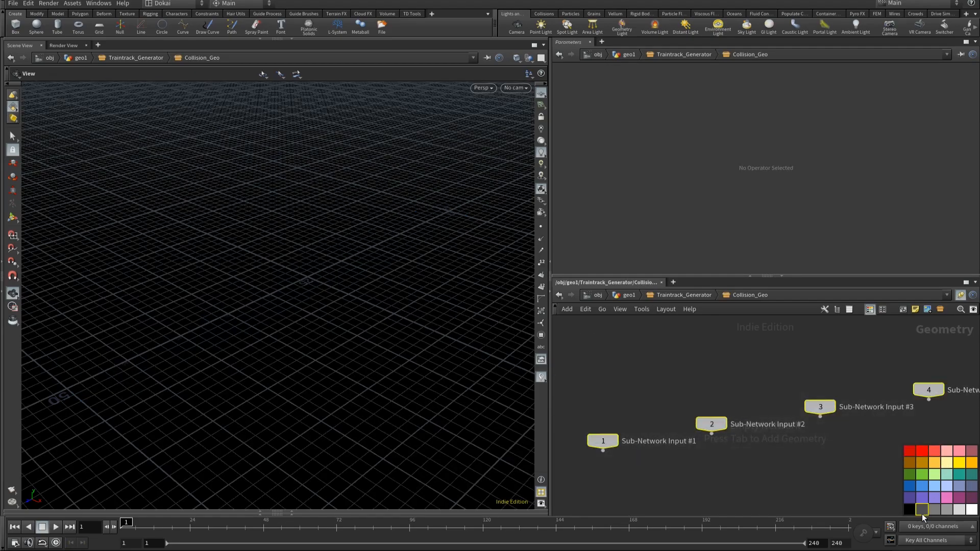
left_click(922, 512)
key("c")
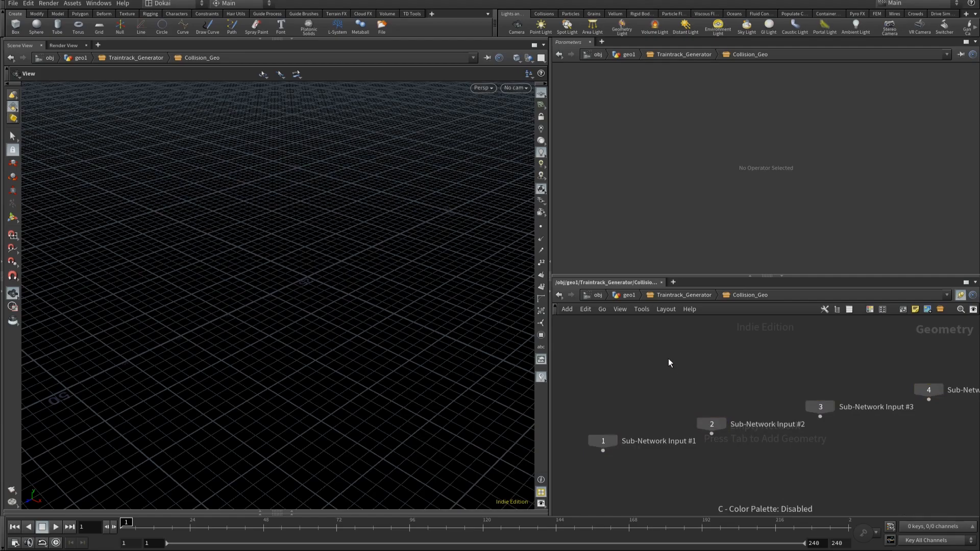
Step: Add an Object Merge node and set its Object 1 to OUT_Sleepers from the Sleepers subnetwork, exported as a relative path
key("Tab")
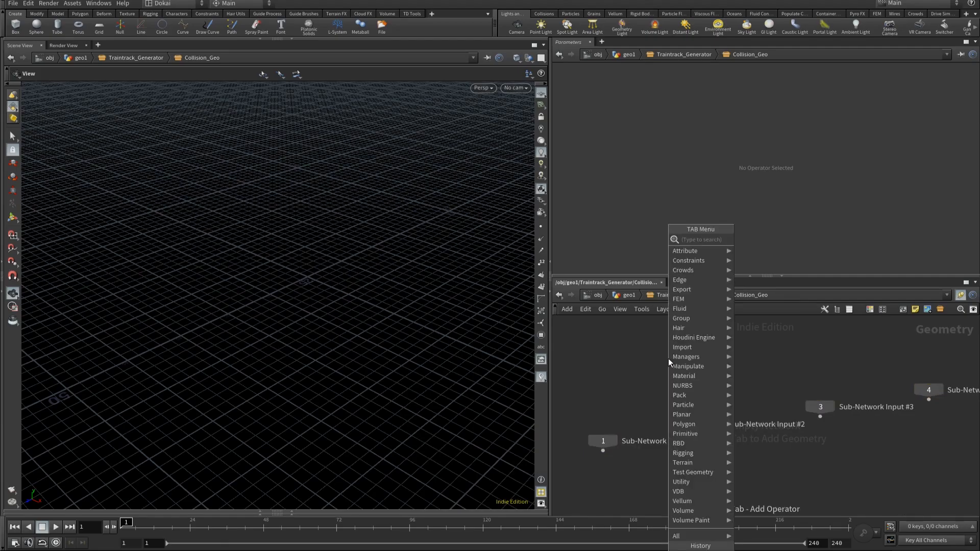
type("object")
key("Return")
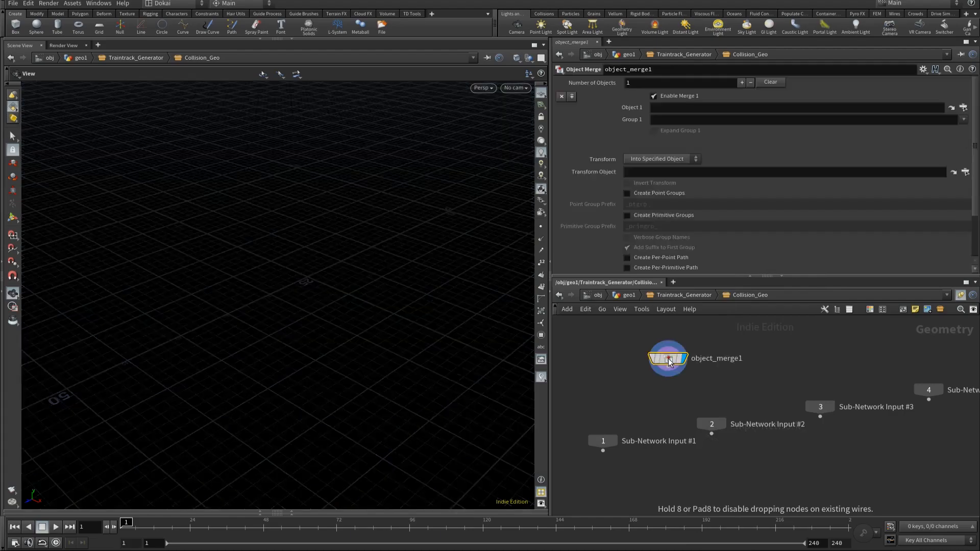
left_click(669, 361)
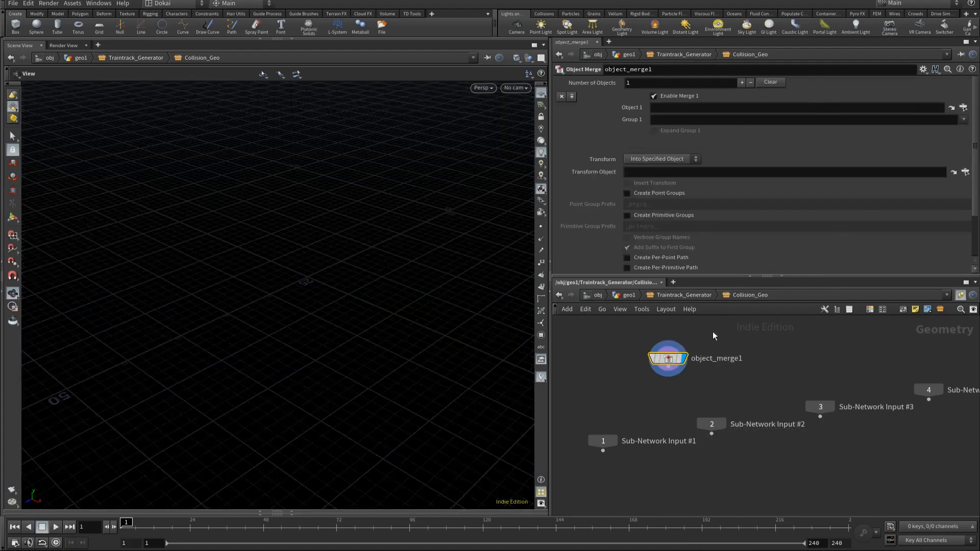
left_click(962, 108)
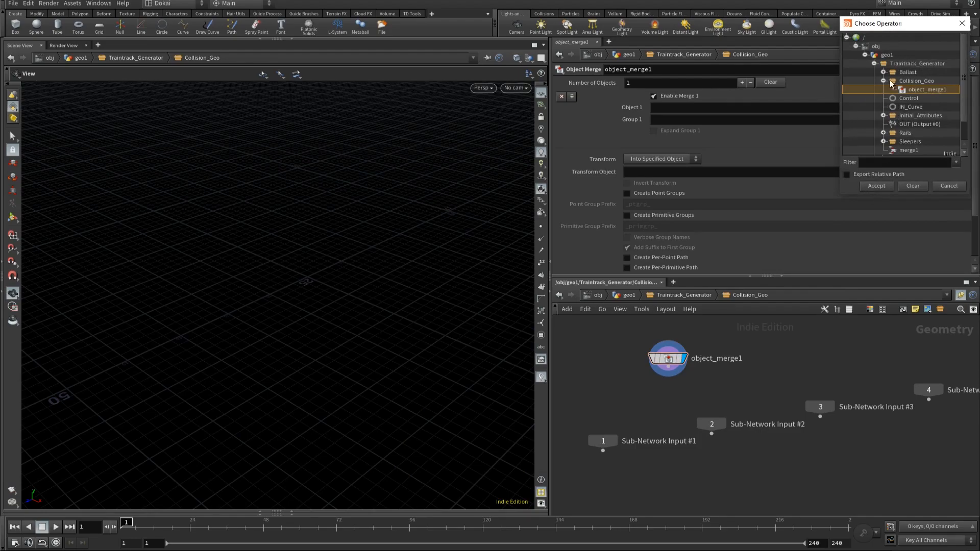
left_click(883, 141)
scroll(918, 125, "down", 1)
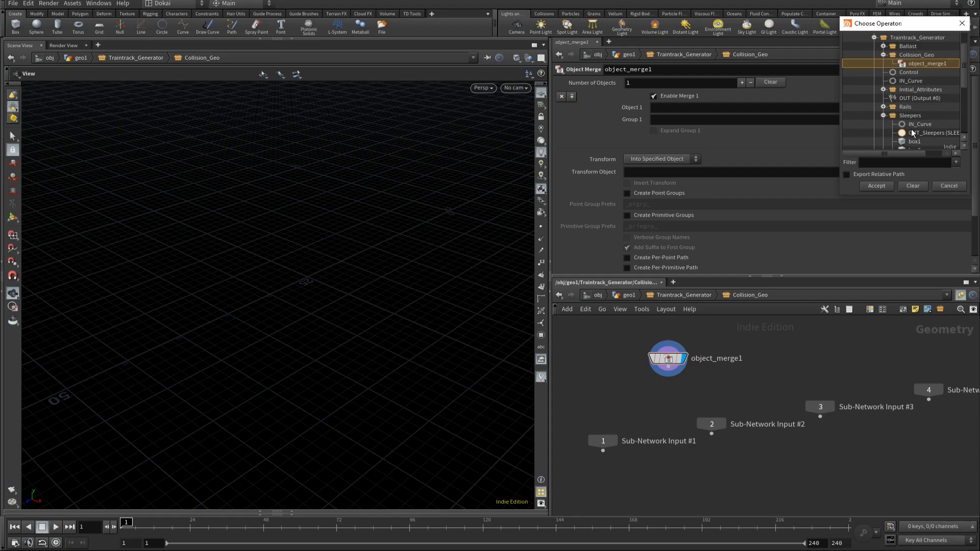
left_click(922, 132)
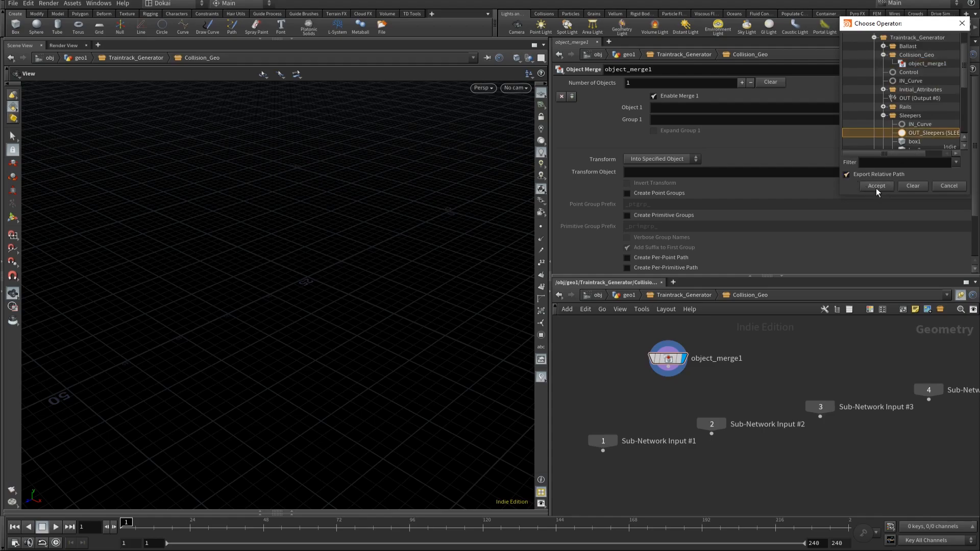
left_click(875, 186)
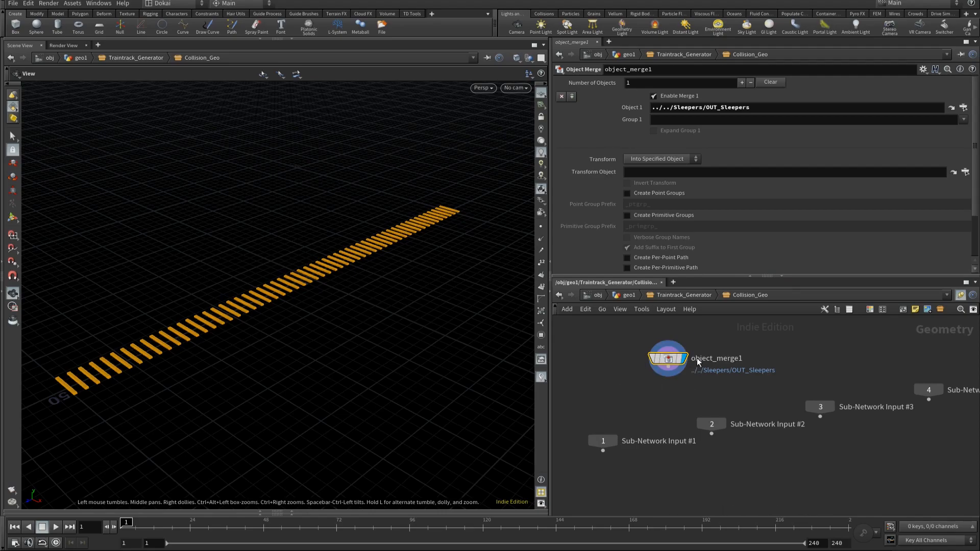
Step: Duplicate the Object Merge node beside the original and set the copy's Object 1 to ../../Ballast/OUT_Ballast/
left_click_drag(670, 360, 746, 344)
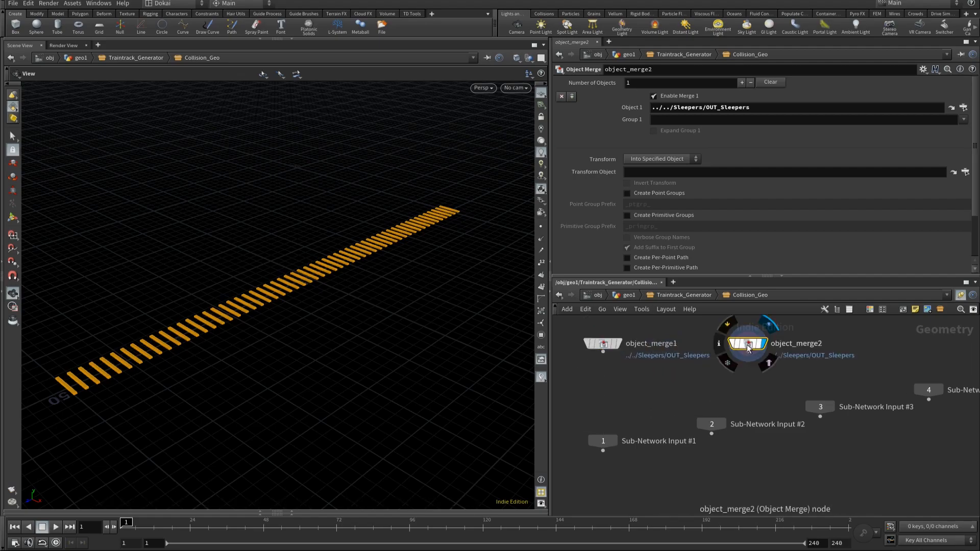
left_click(915, 108)
key("BackSpace")
key("BackSpace")
key("BackSpace")
key("BackSpace")
key("BackSpace")
key("BackSpace")
key("BackSpace")
key("BackSpace")
key("BackSpace")
key("BackSpace")
key("BackSpace")
key("BackSpace")
key("BackSpace")
key("BackSpace")
key("BackSpace")
key("BackSpace")
key("BackSpace")
key("BackSpace")
key("BackSpace")
key("BackSpace")
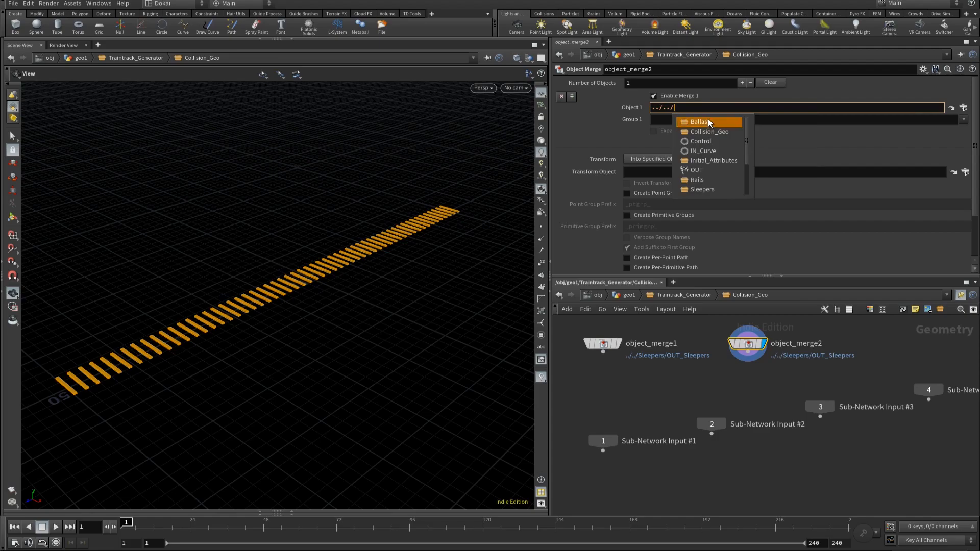
left_click(708, 122)
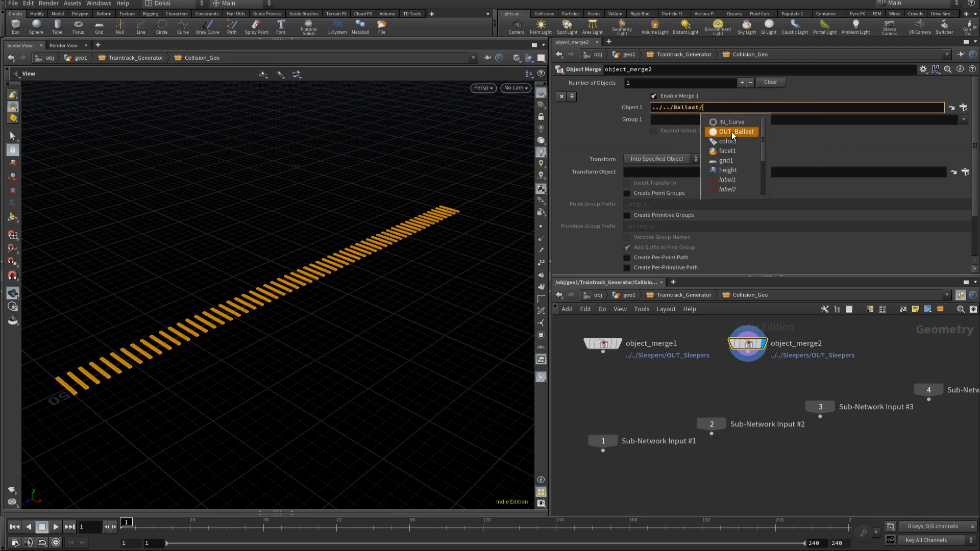
left_click(732, 132)
key("Return")
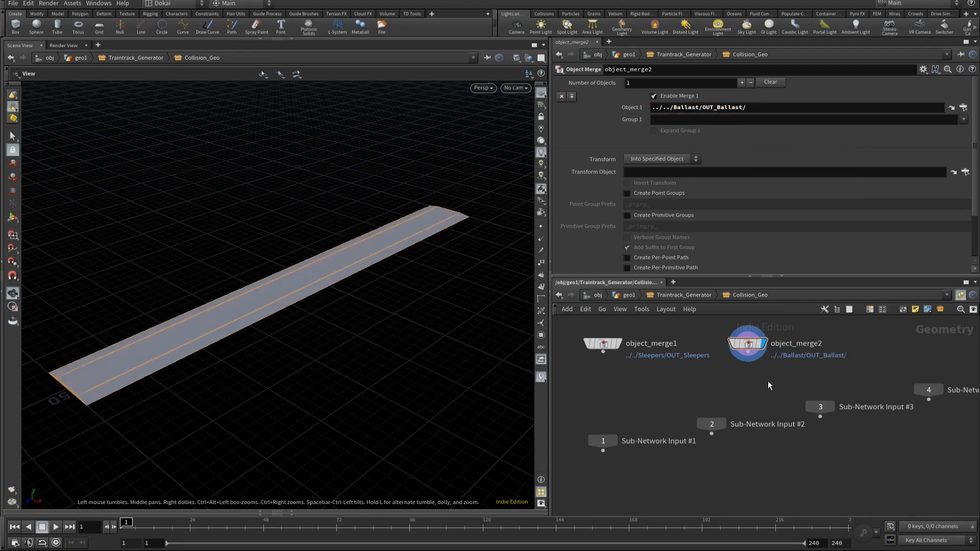
Step: Add a third Object Merge node beside the others and set its Object 1 to the relative path ../../Rails/OUT_Rails
key("Tab")
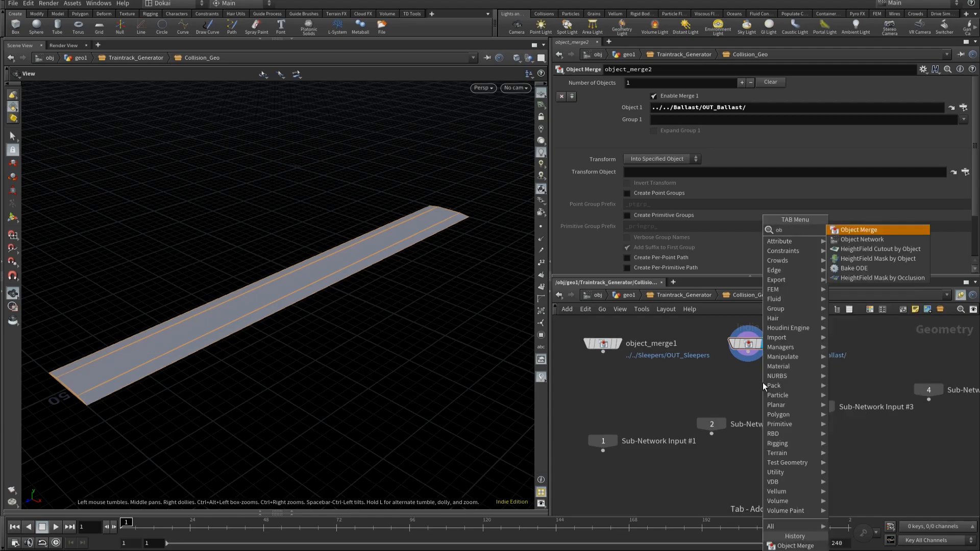
key("Return")
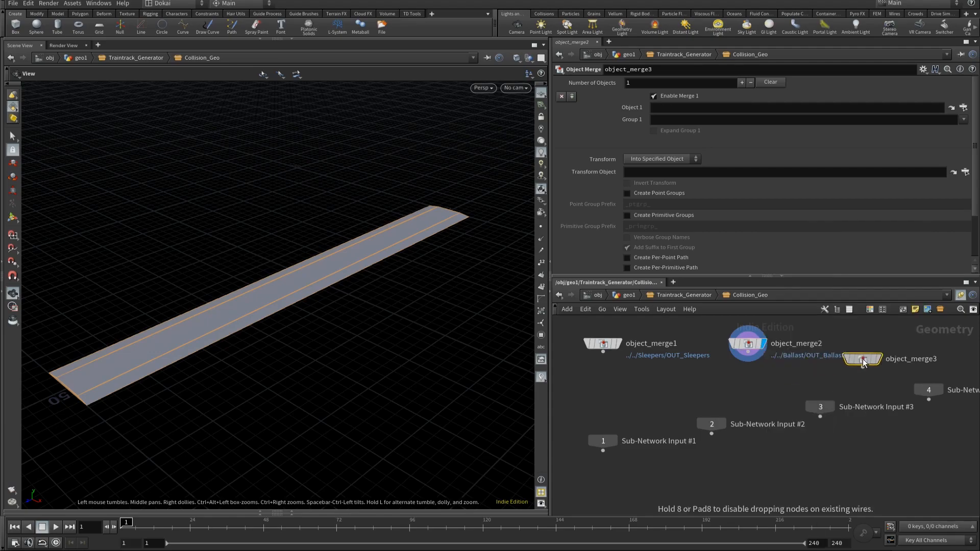
left_click(887, 346)
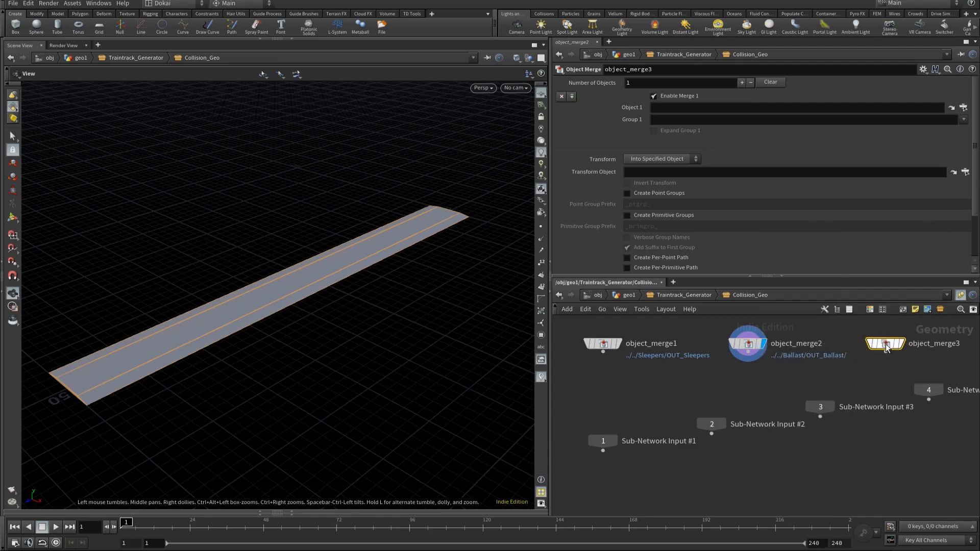
left_click(963, 109)
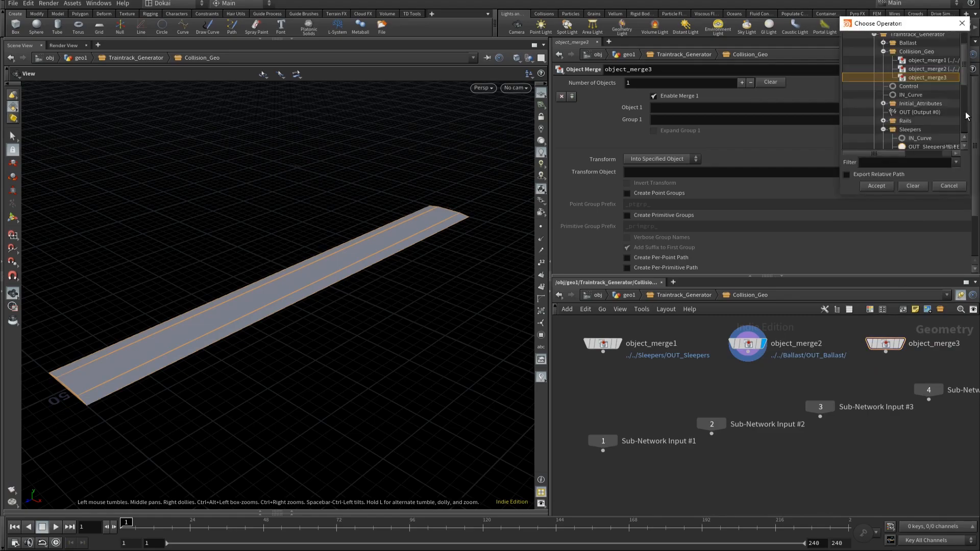
left_click(883, 120)
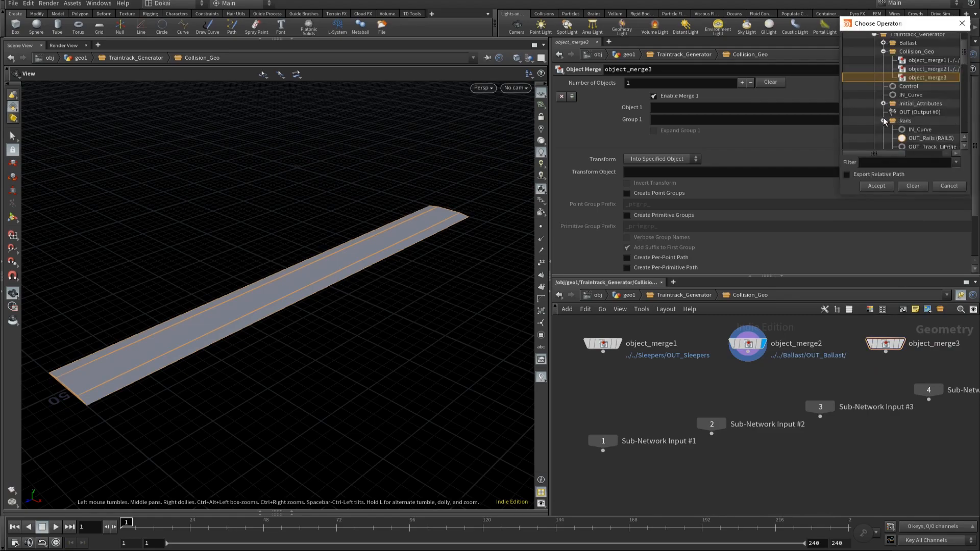
left_click(926, 137)
scroll(915, 135, "down", 1)
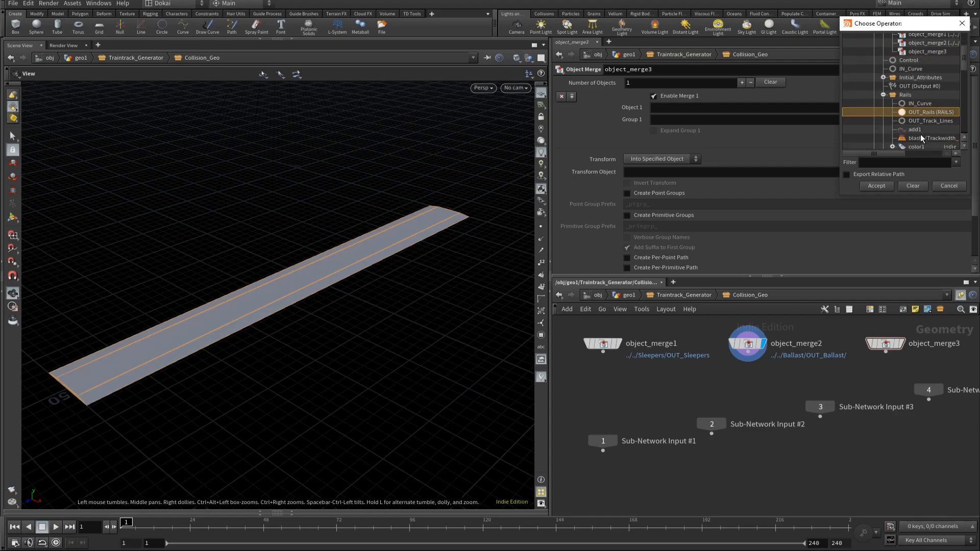
left_click_drag(870, 31, 770, 39)
left_click_drag(870, 183, 923, 183)
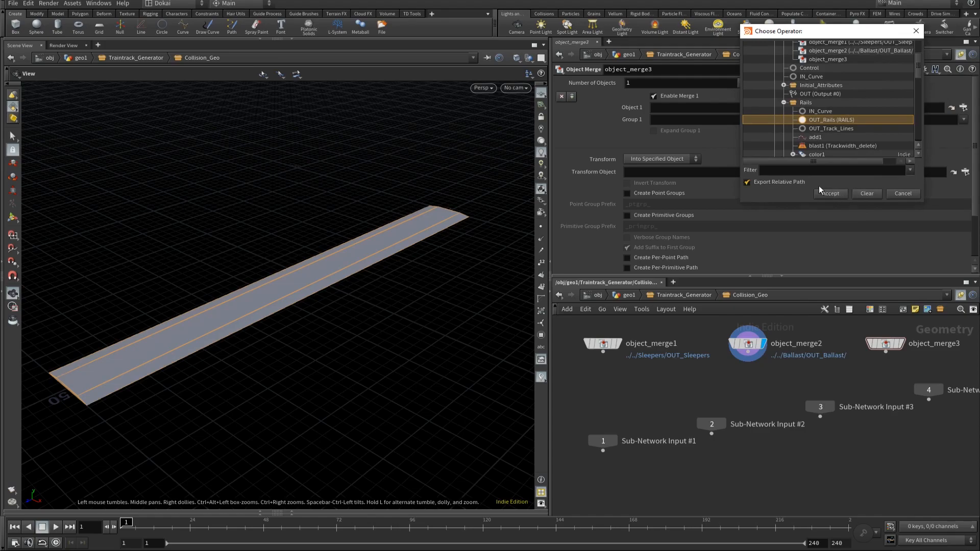
left_click(830, 194)
left_click(784, 393)
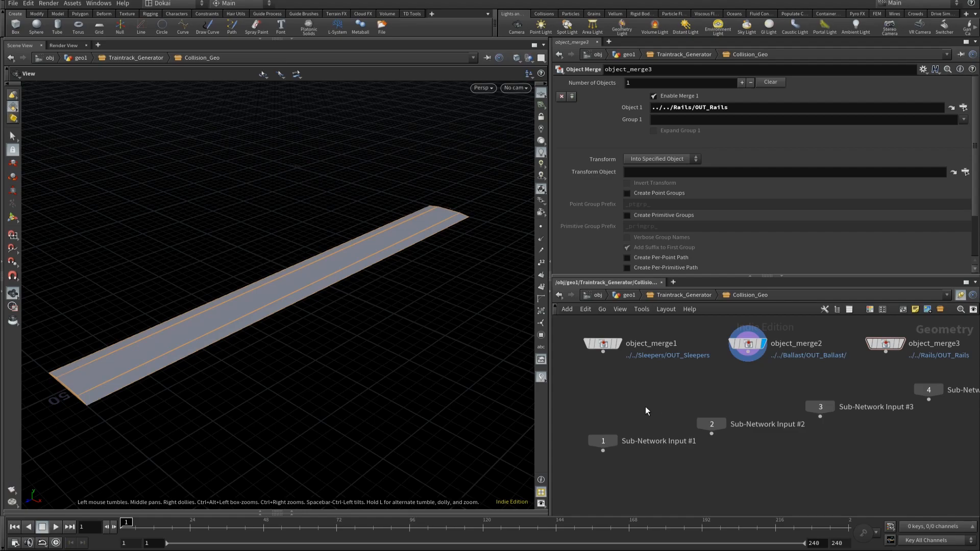
Step: Add an Attribute Delete node below the Sleepers Object Merge node
key("Tab")
type("at")
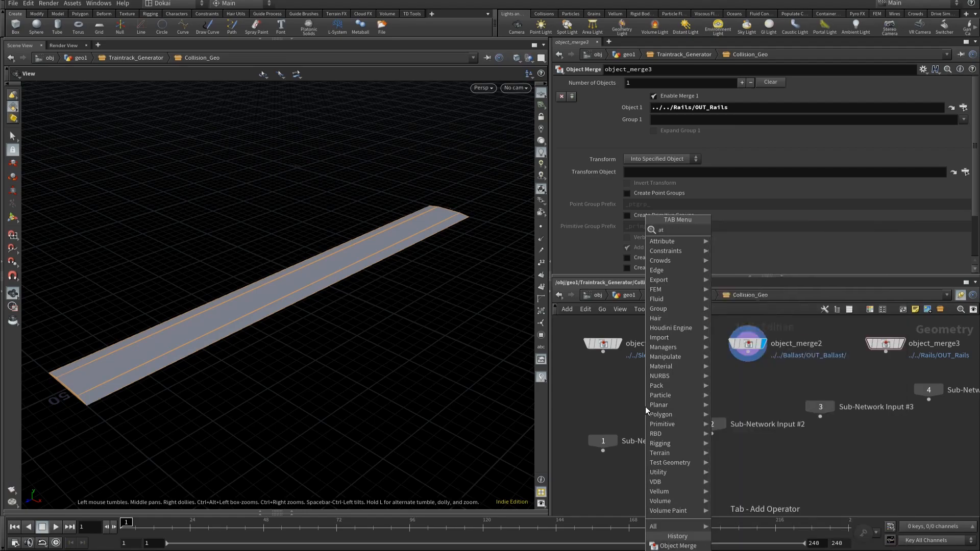
type("ri")
key("BackSpace")
key("BackSpace")
key("BackSpace")
type("ttribd")
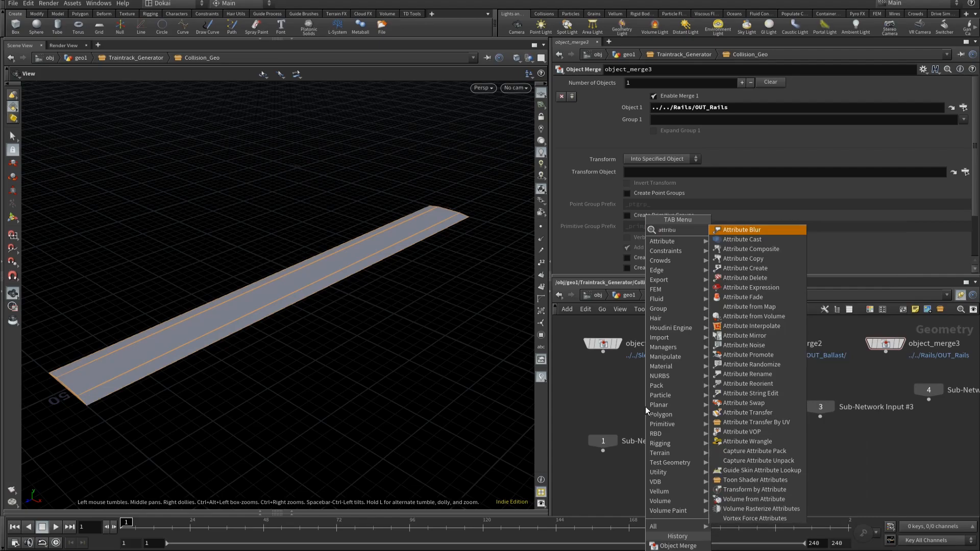
key("Return")
left_click(645, 406)
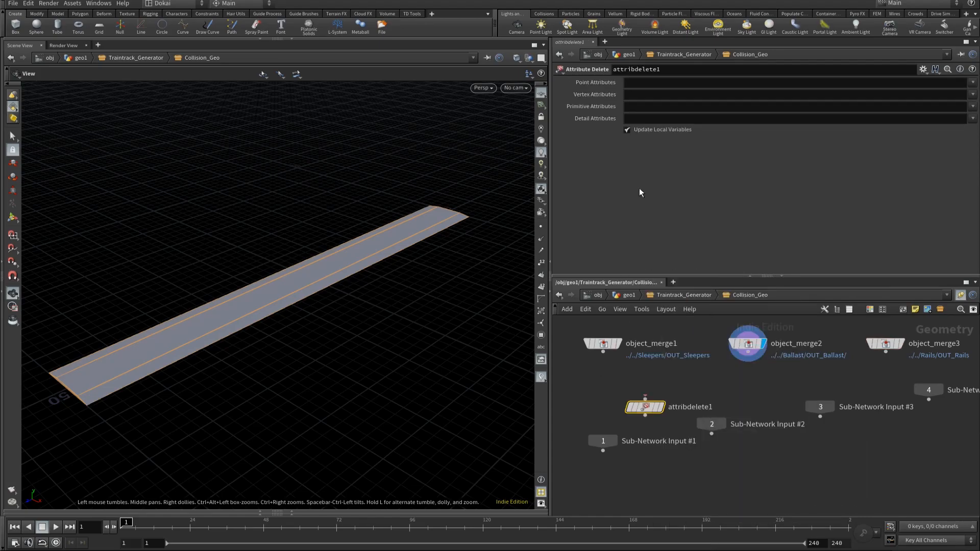
Step: Set the Attribute Delete node's point, vertex, primitive and detail attributes to * to remove all of them
left_click(642, 82)
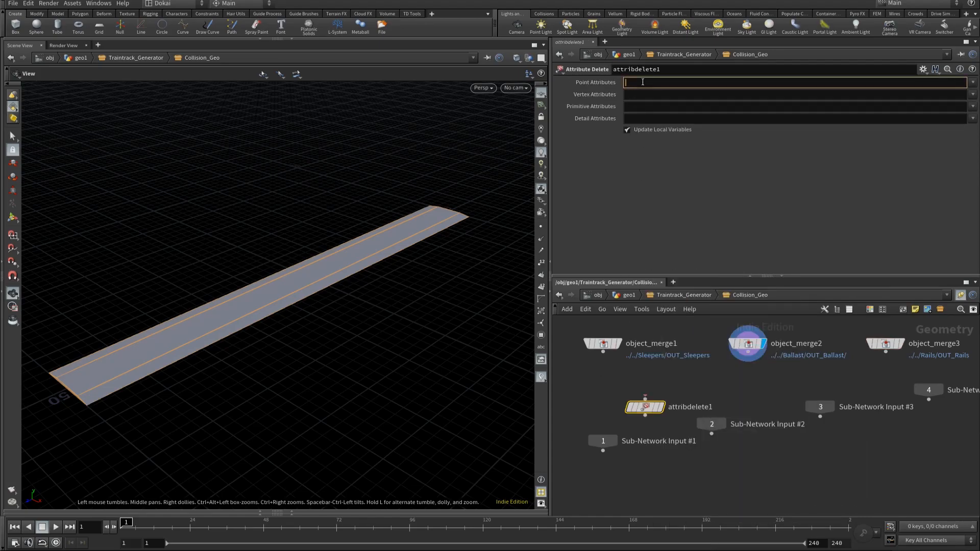
type("*")
left_click(639, 95)
type("*")
left_click(653, 106)
type("*")
left_click(654, 118)
type("*")
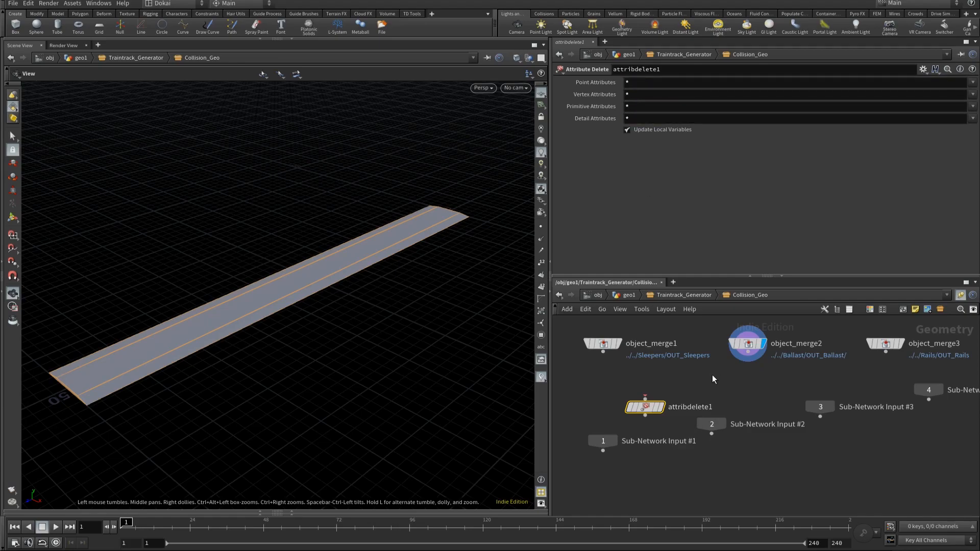
Step: Add a Group Delete node below the Attribute Delete node and connect the Attribute Delete output to its input
middle_click_drag(774, 389, 799, 344)
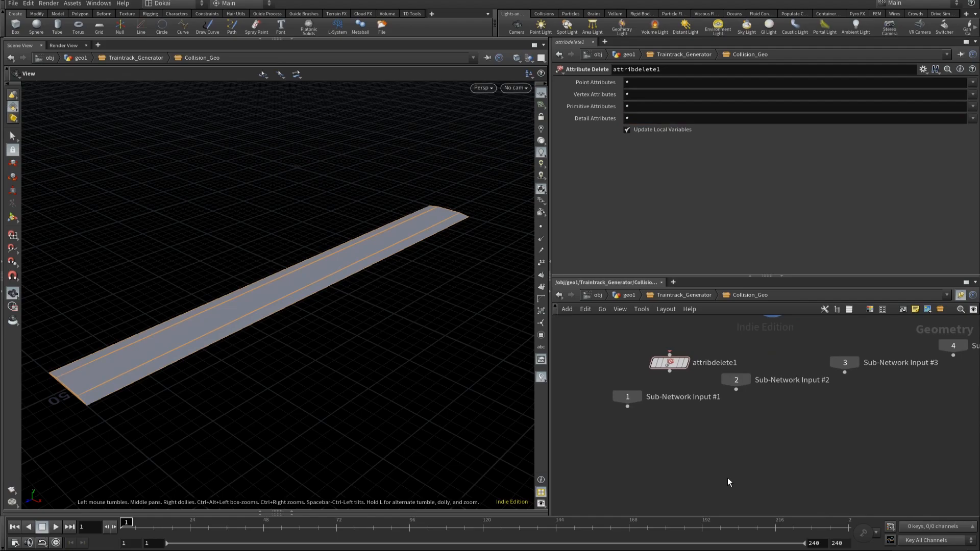
key("Tab")
type("gr")
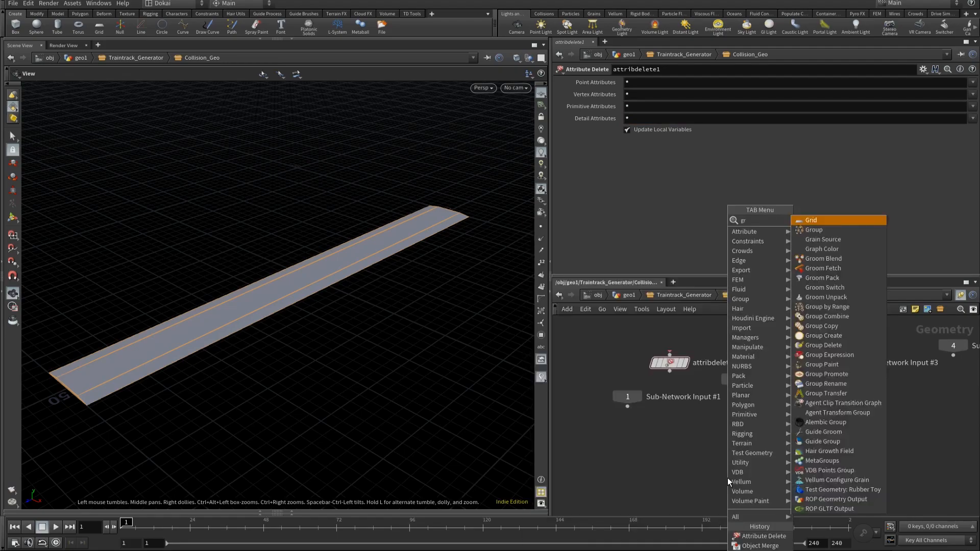
type("oup d")
key("Return")
left_click(727, 477)
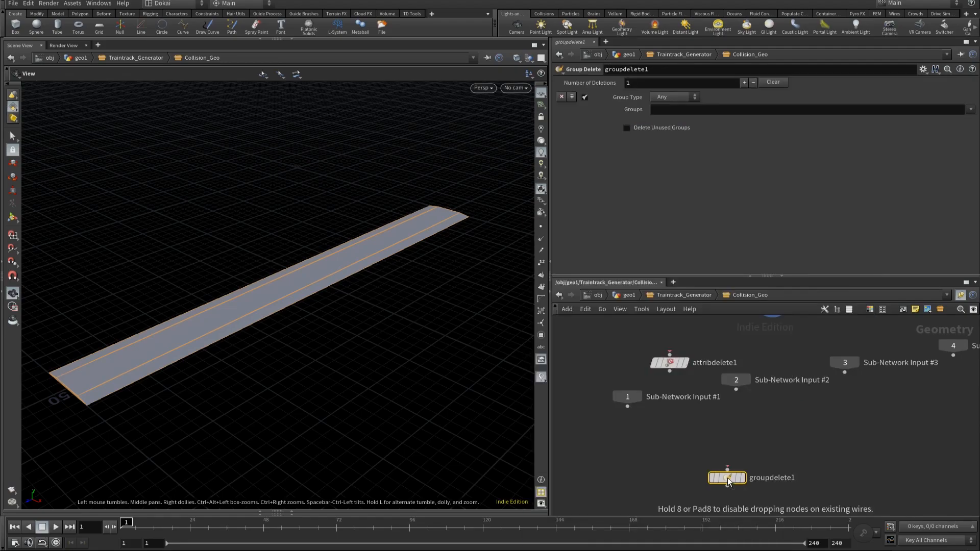
left_click_drag(727, 468, 668, 373)
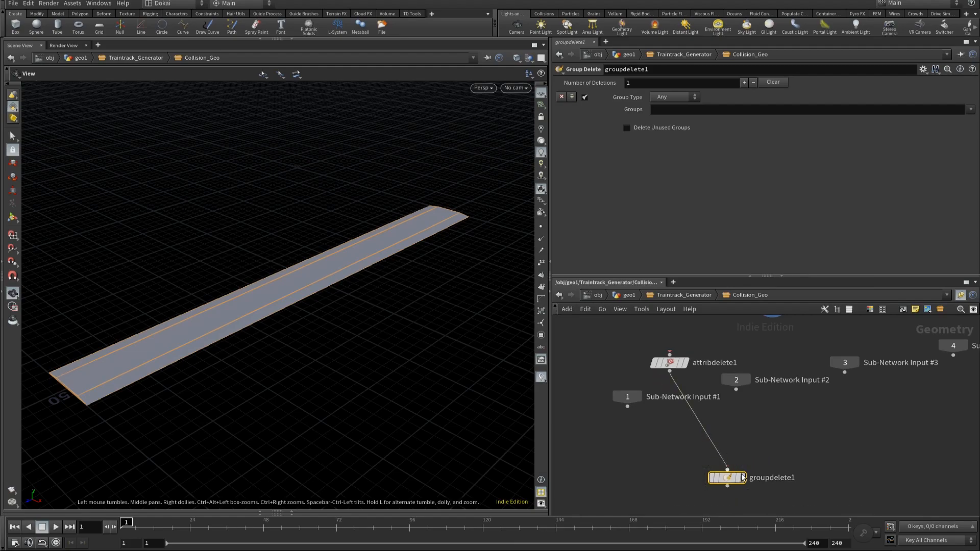
Step: Turn on display for the Group Delete node and set its Groups to * to delete every group
left_click(742, 478)
left_click(970, 109)
left_click(920, 109)
left_click(920, 110)
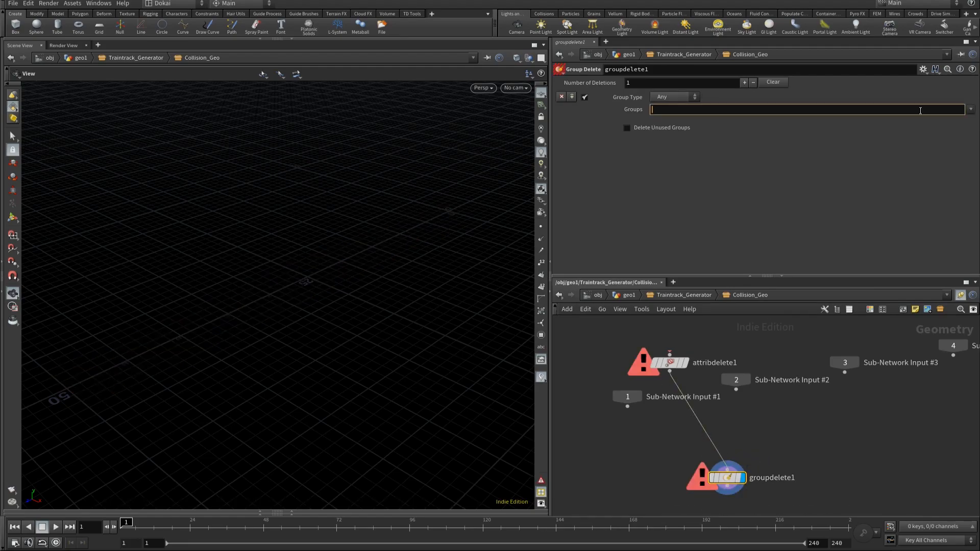
type("*")
left_click(849, 310)
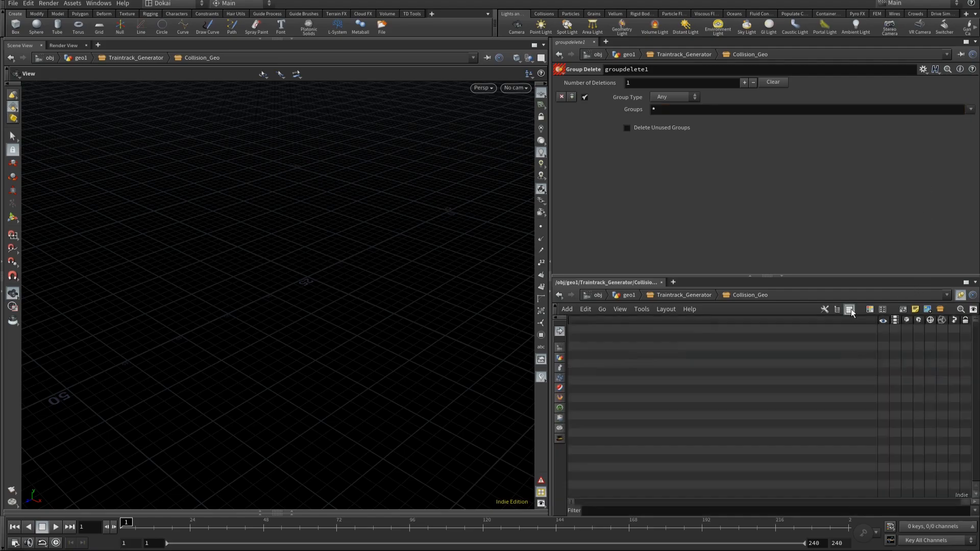
Step: Return the network to node view and add a Merge node between the Object Merge nodes and the Attribute Delete node
left_click(849, 309)
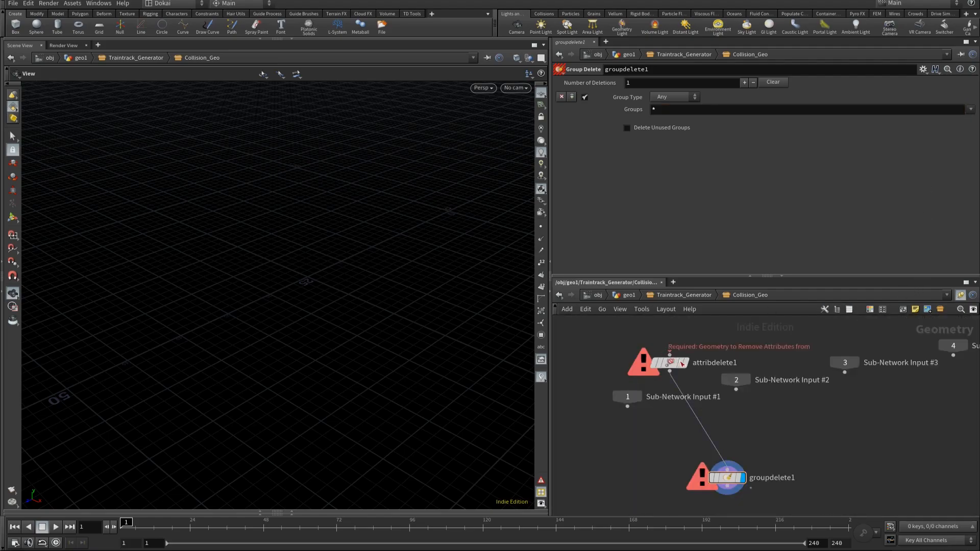
left_click(670, 354)
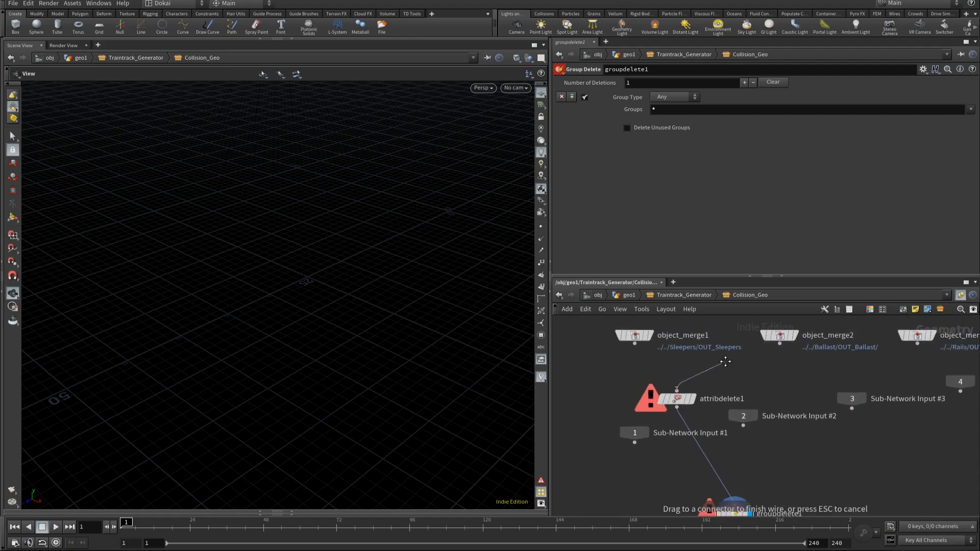
left_click(686, 369)
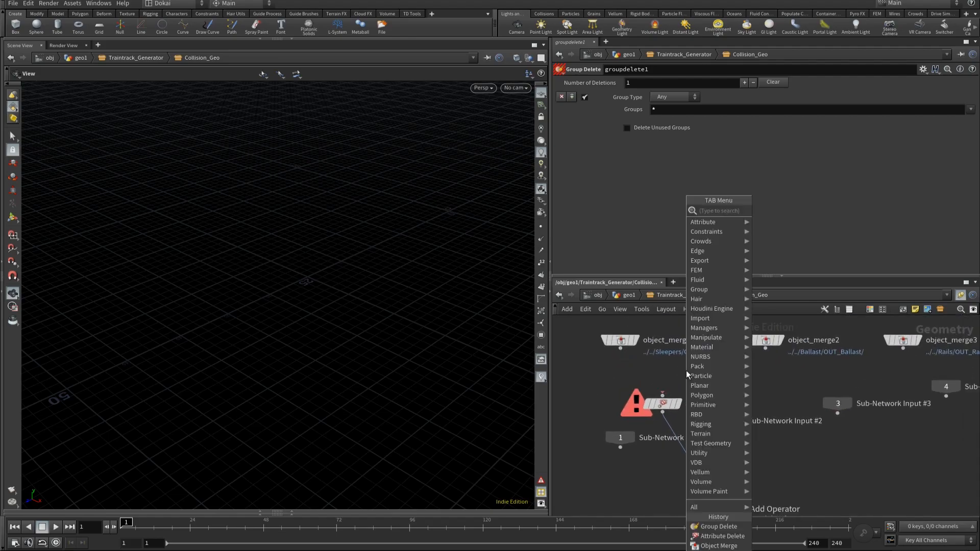
type("merg")
key("Return")
left_click(686, 369)
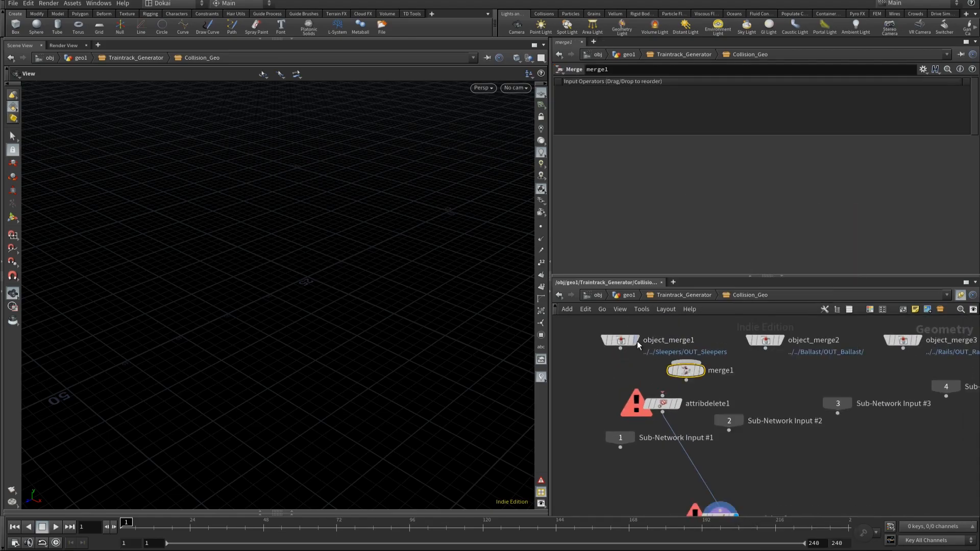
Step: Wire the three Object Merge nodes through the Merge node into the Attribute Delete node and lay out all nodes
left_click_drag(582, 321, 663, 394)
left_click(728, 395)
key("l")
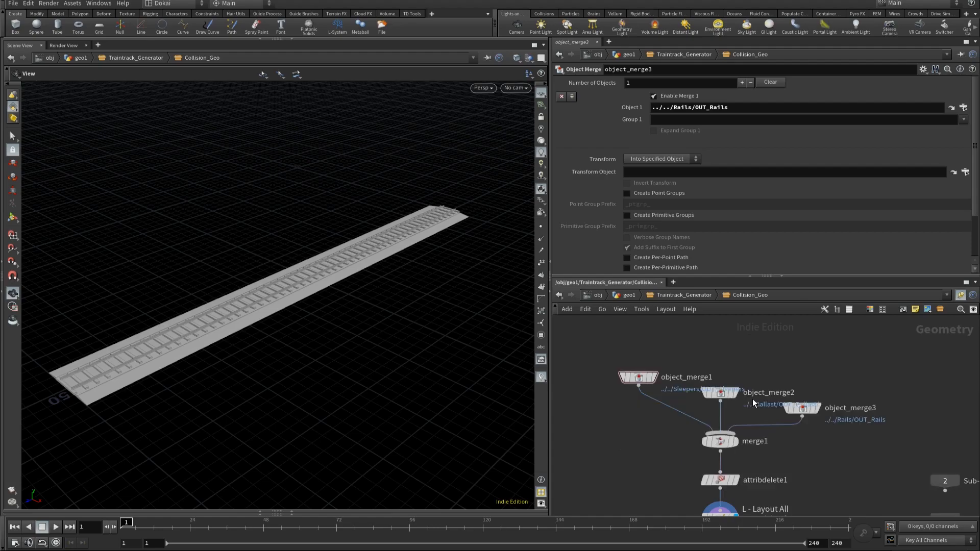
Step: Add a Color node below the Group Delete node
middle_click_drag(837, 446, 794, 365)
middle_click_drag(739, 448, 742, 422)
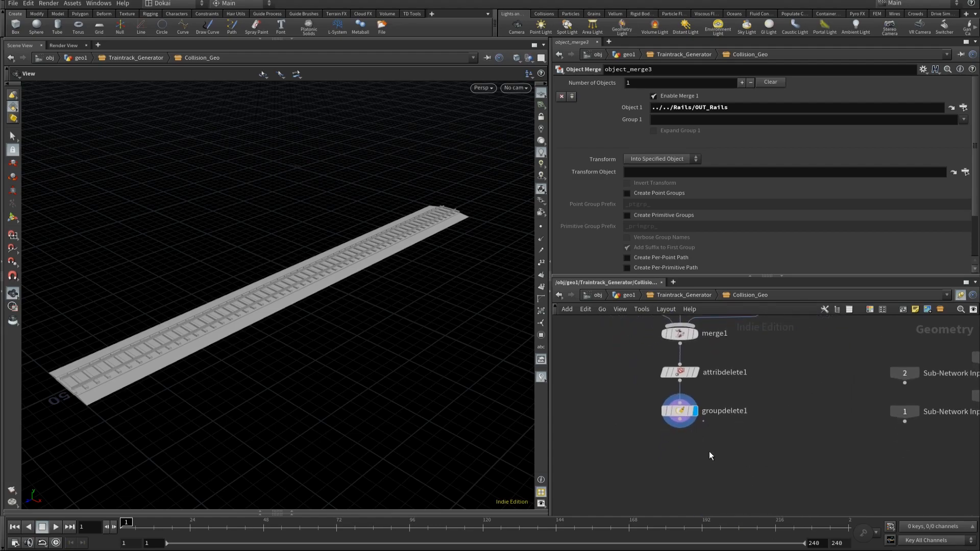
key("Tab")
type("color")
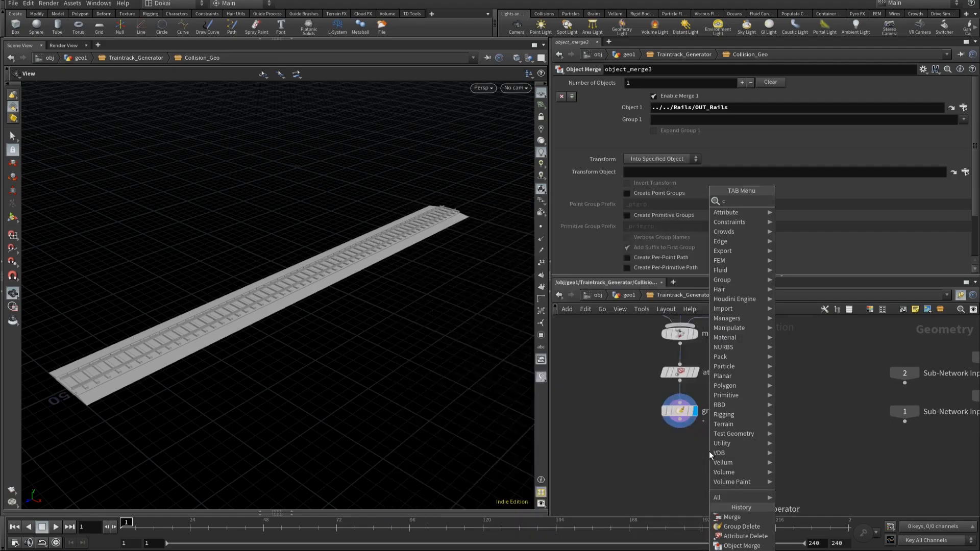
key("Return")
left_click(709, 452)
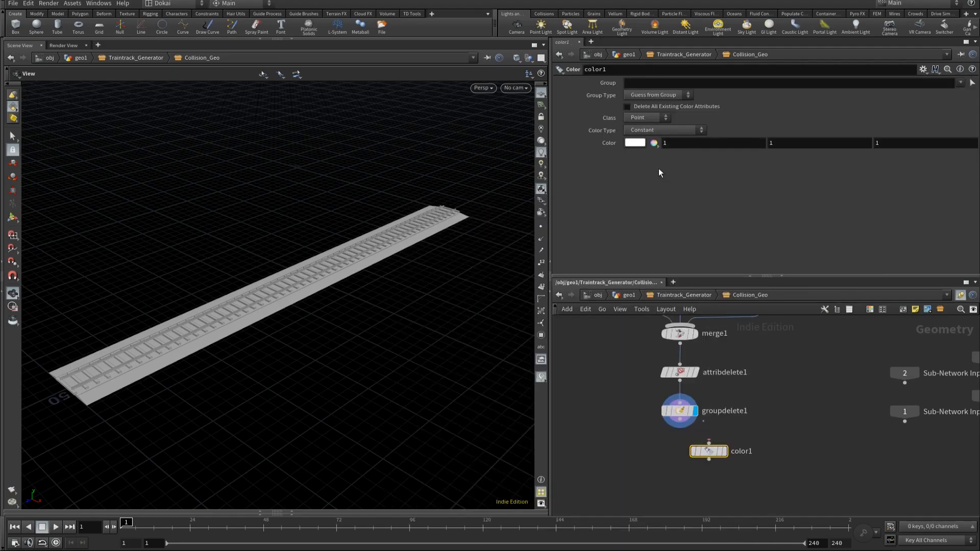
Step: Set the Color node's color to dark green, 0, 0.5, 0
left_click(637, 144)
left_click(665, 90)
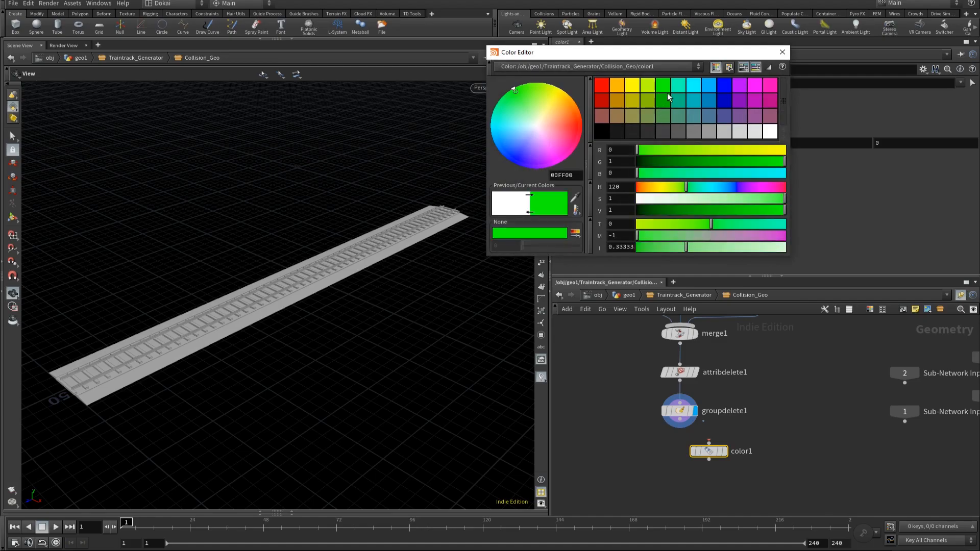
left_click(665, 99)
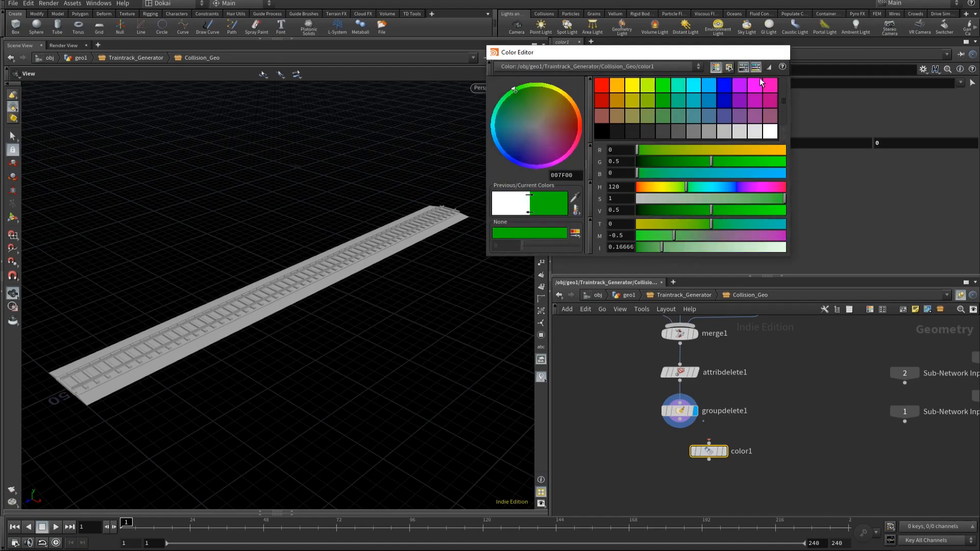
left_click(782, 52)
Step: Connect the Group Delete output to the Color node and turn on display for the Color node
left_click_drag(680, 418, 676, 446)
left_click(729, 433)
scroll(269, 271, "up", 5)
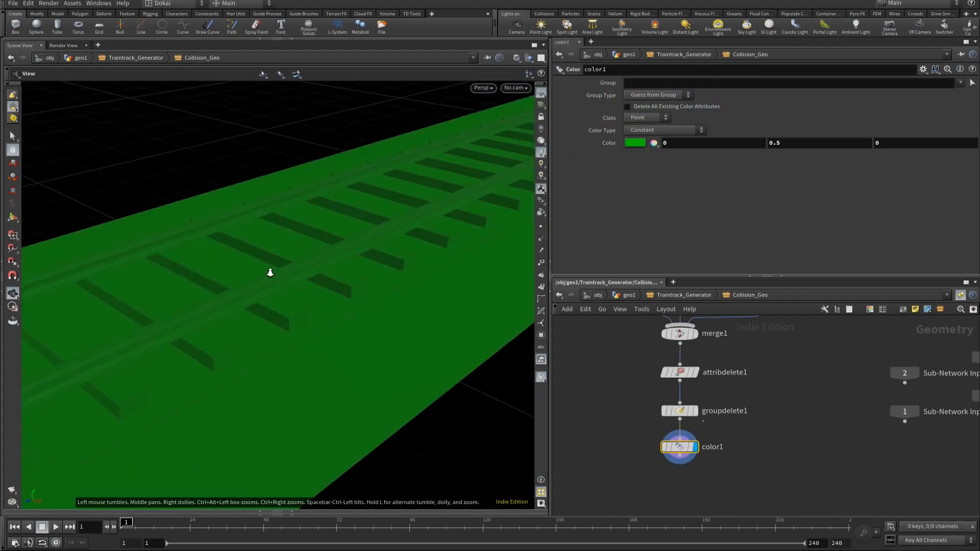
left_click_drag(294, 295, 291, 269)
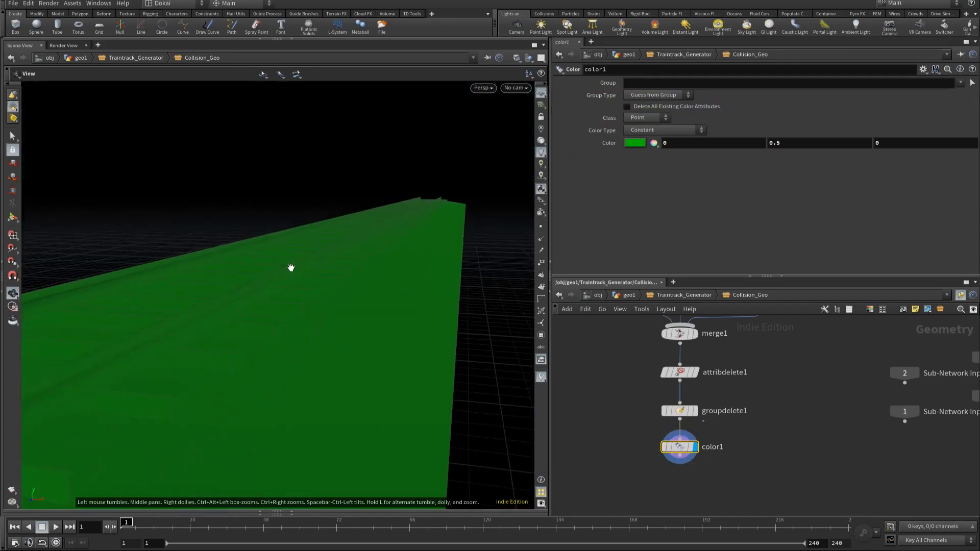
Step: Add a Game Engine Collision node below the Color node
mouse_move(801, 456)
middle_mouse_down()
mouse_move(788, 413)
mouse_move(765, 404)
middle_mouse_up()
left_click(668, 422)
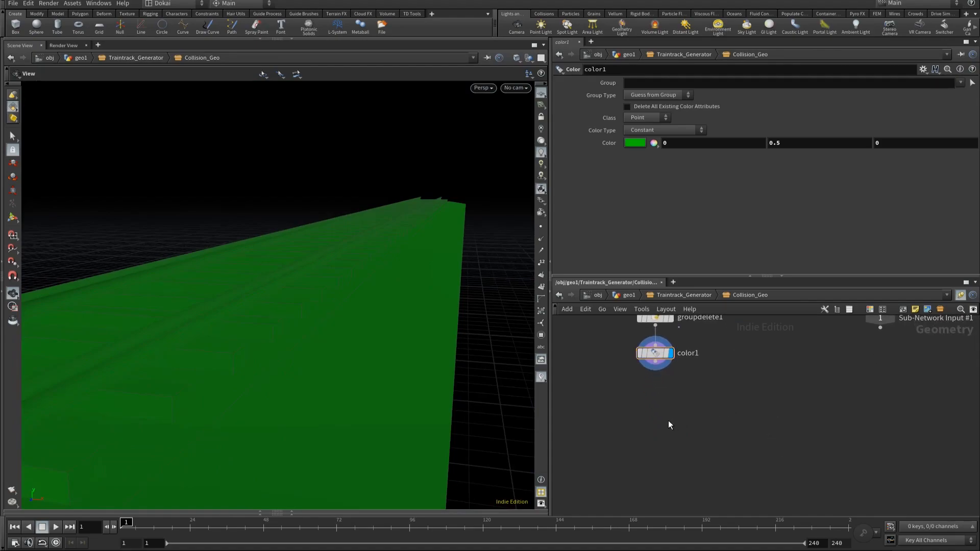
key("Tab")
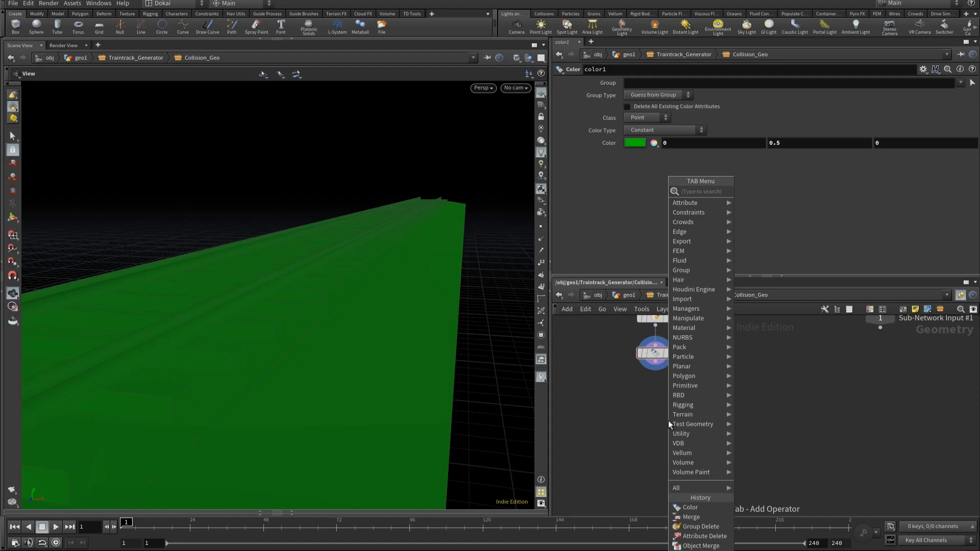
type("coll")
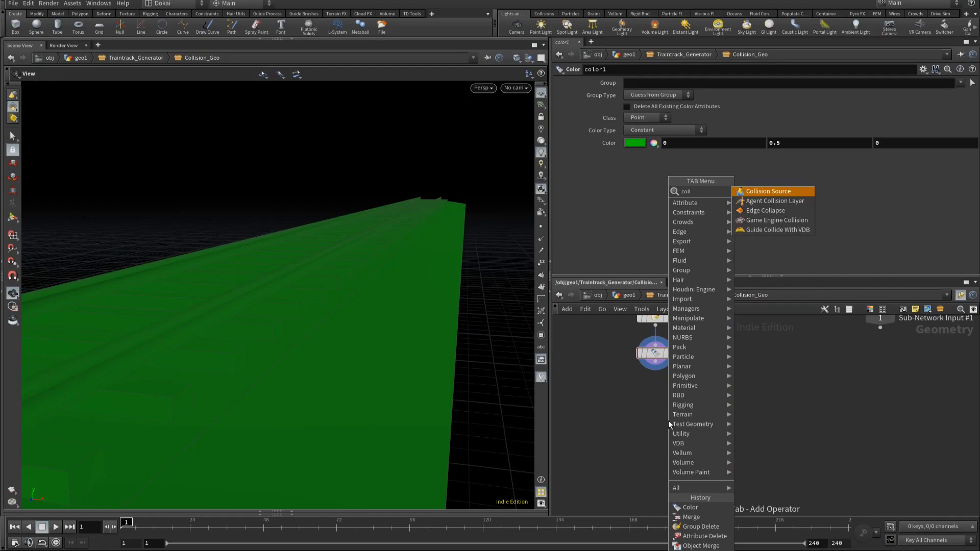
key("Down")
key("Down")
key("Down")
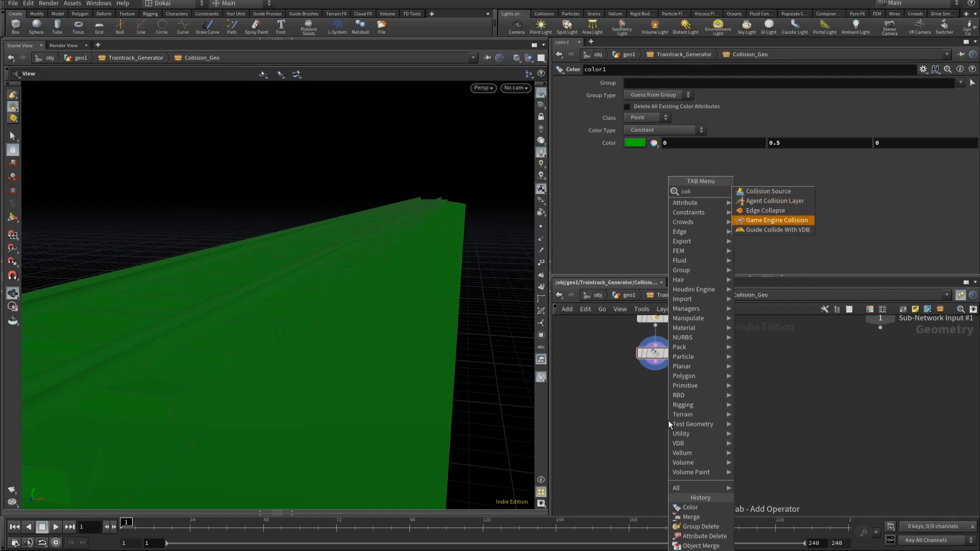
key("Escape")
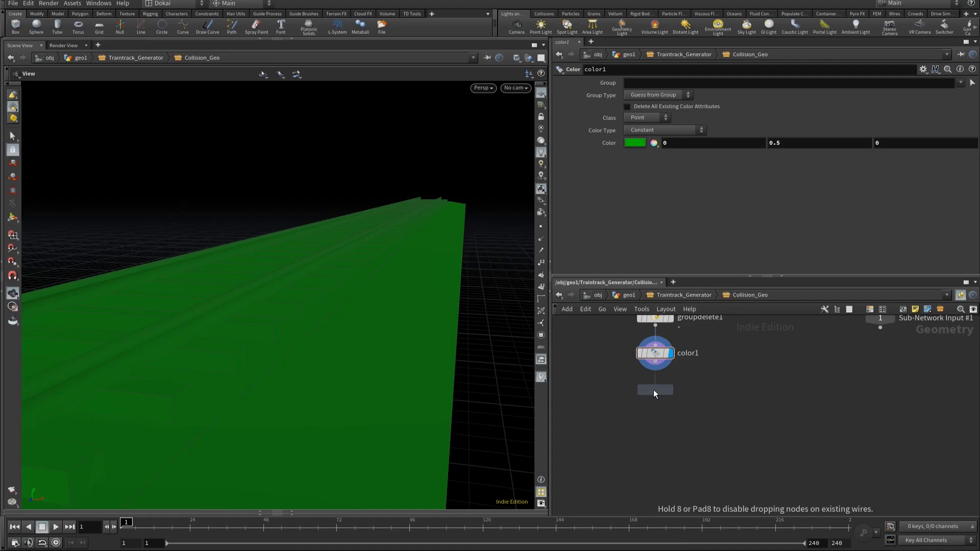
left_click(657, 403)
Step: Connect the Color node to the collision_geo Group Create node, turn on its display and lay out all nodes
left_click(655, 353)
left_click(655, 361)
left_click(628, 396)
left_click(648, 407)
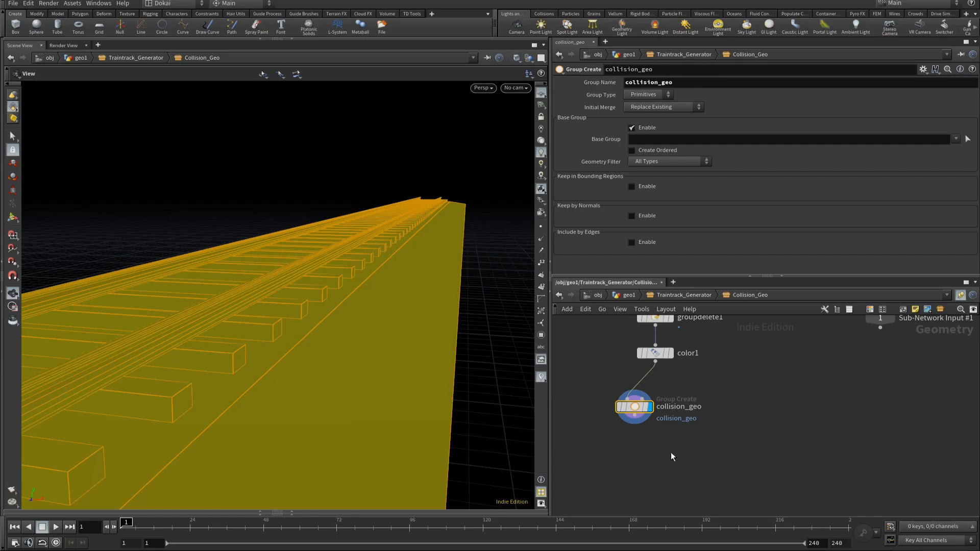
key("l")
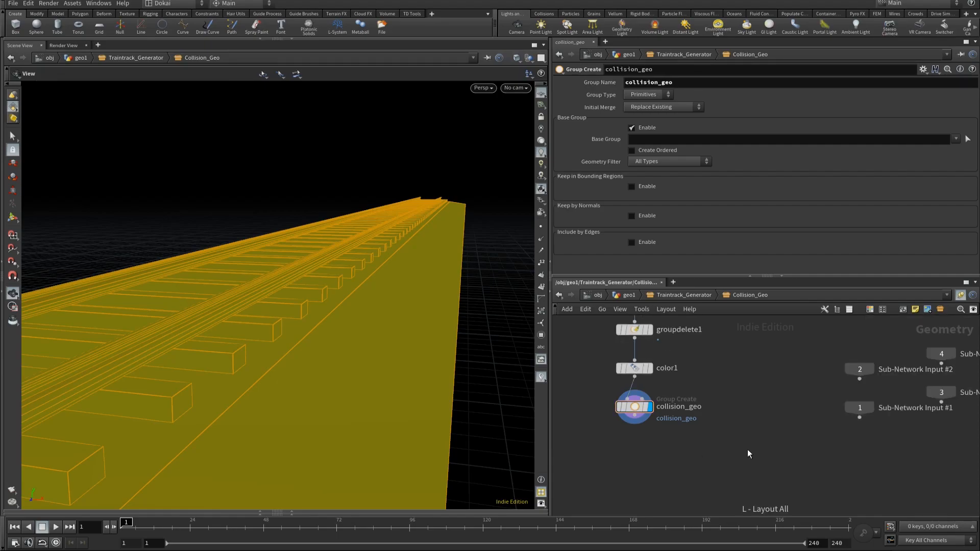
Step: Add an Output node below the collision_geo node and name it OUT_Collision
middle_click_drag(719, 449, 745, 420)
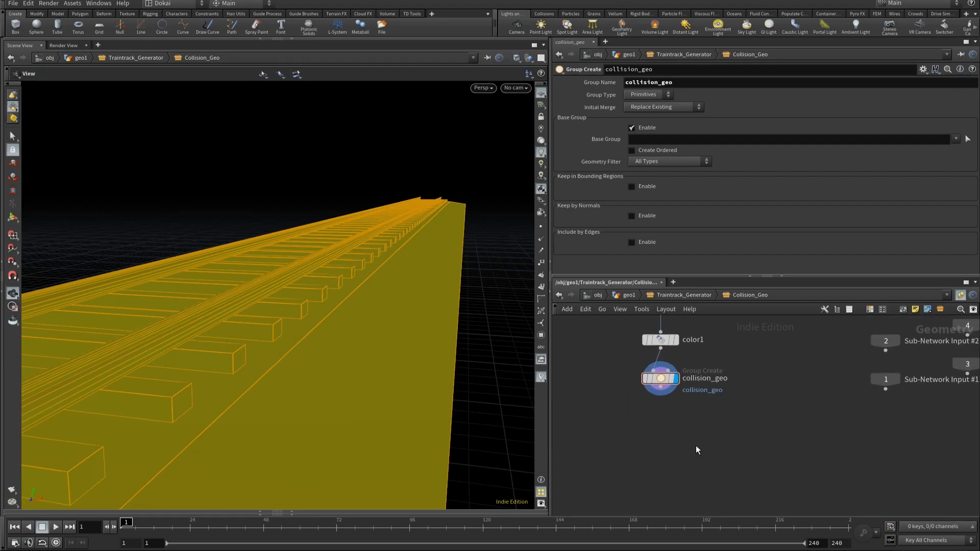
key("Tab")
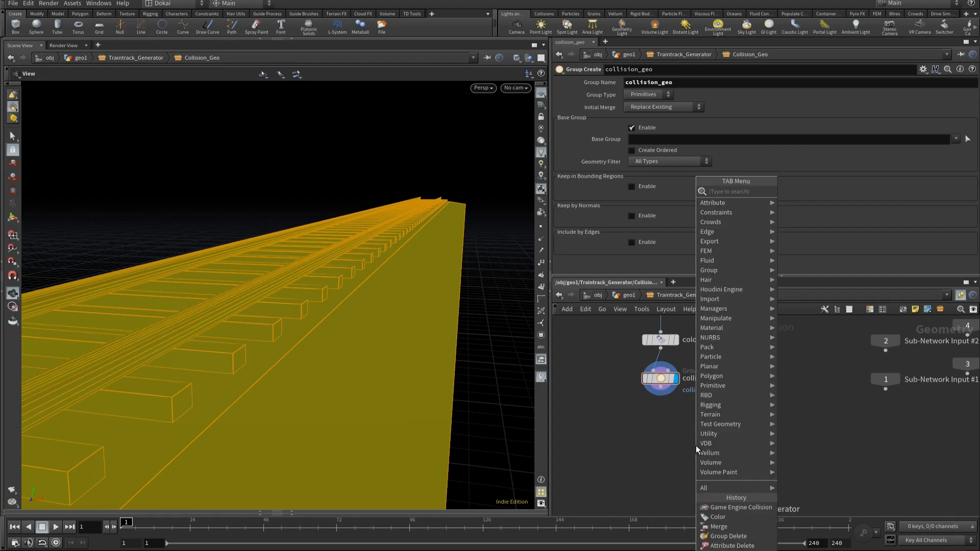
type("output")
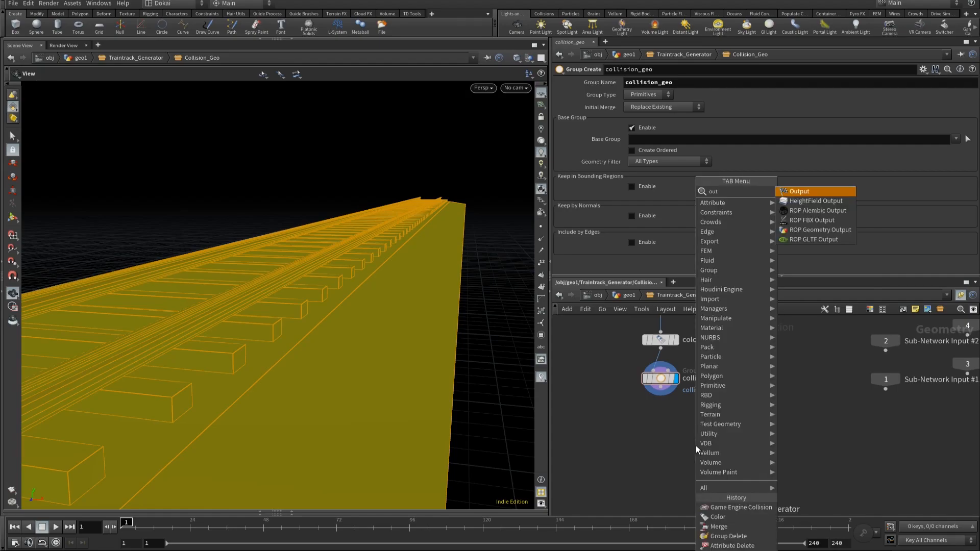
key("Return")
left_click(696, 445)
double_click(729, 451)
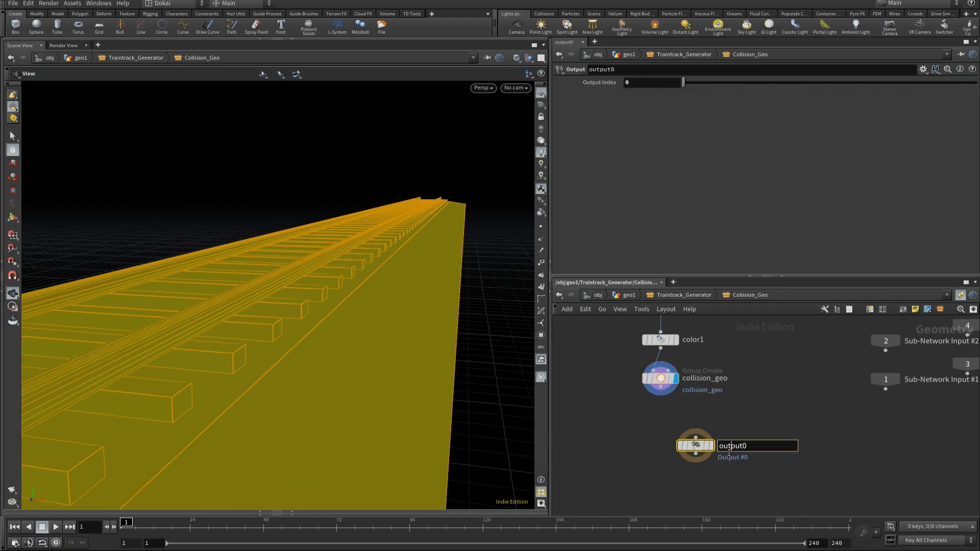
key("ctrl+a")
type("OUT_Collision")
key("Return")
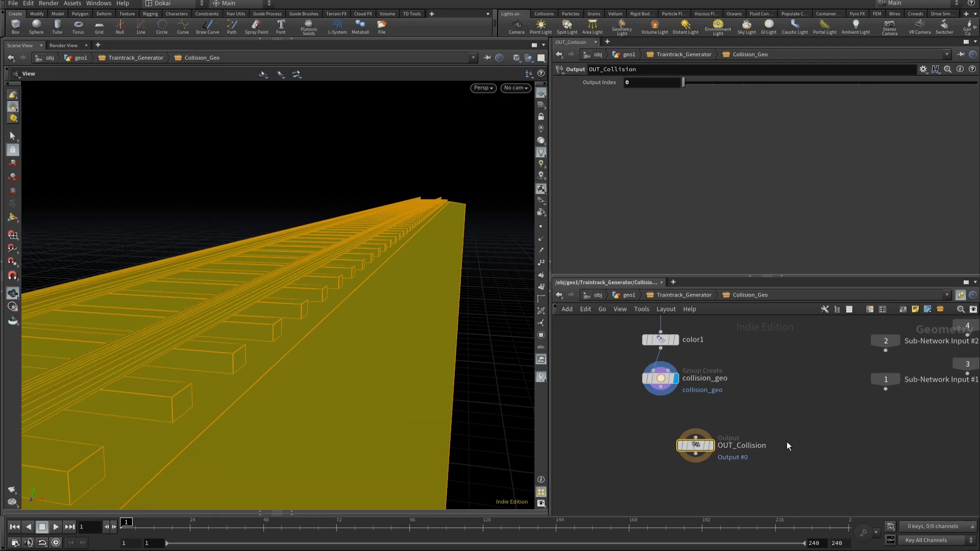
Step: Connect collision_geo to OUT_Collision, turn on display for OUT_Collision and lay out the whole network
left_click(661, 387)
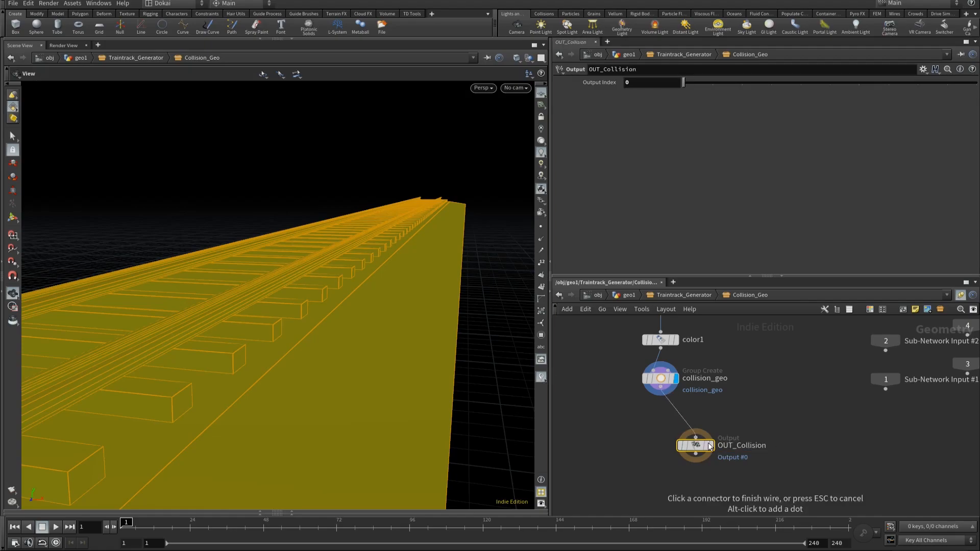
left_click(695, 439)
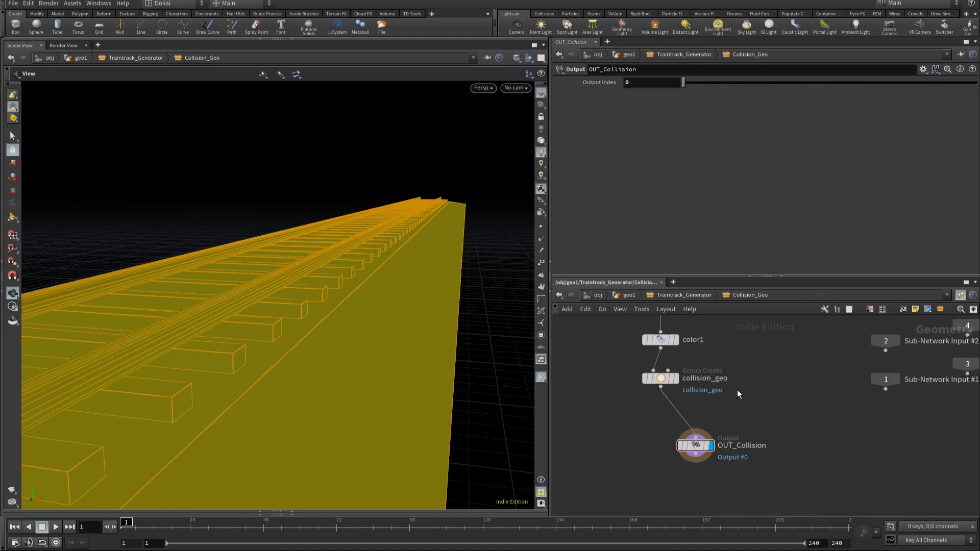
key("l")
key("h")
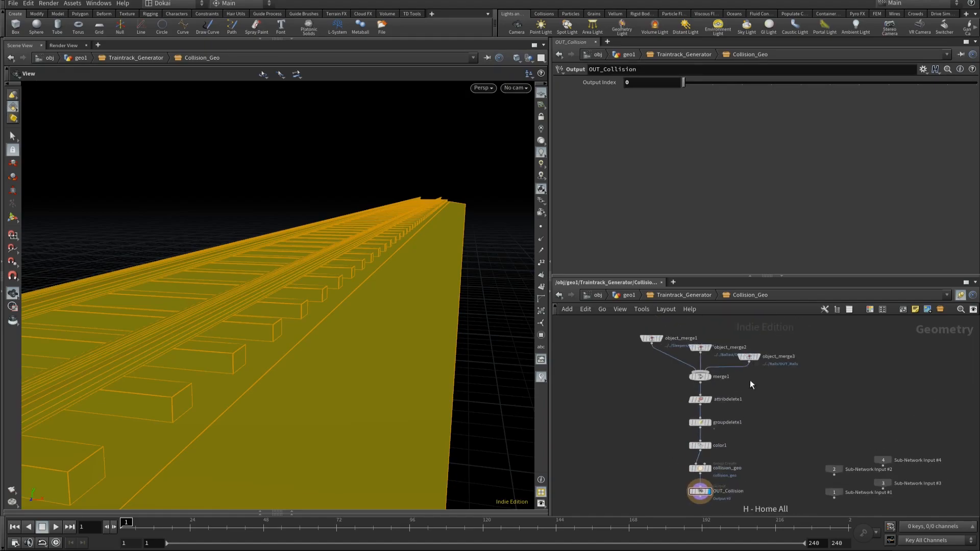
Step: Go up to the Traintrack_Generator network and read the warning on its Merge node
left_click(701, 294)
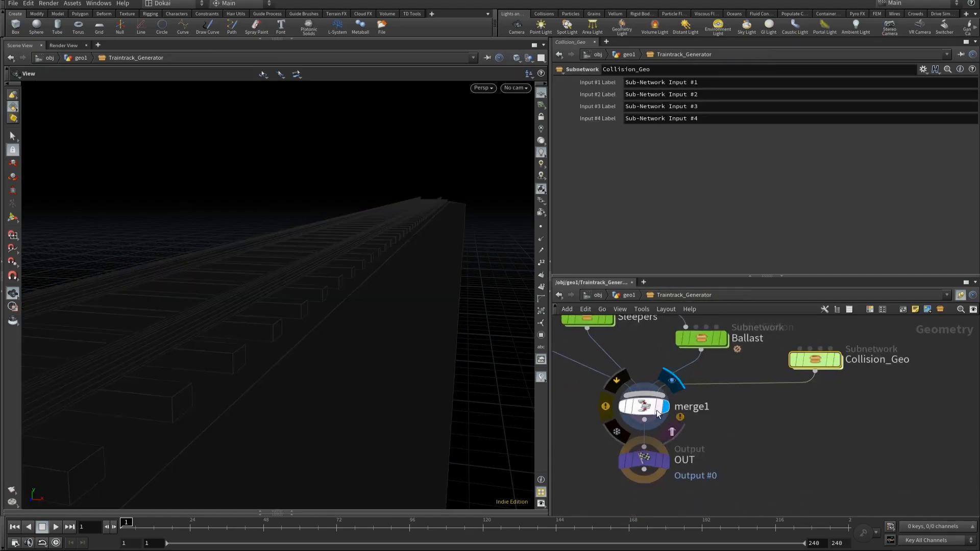
left_click(632, 410)
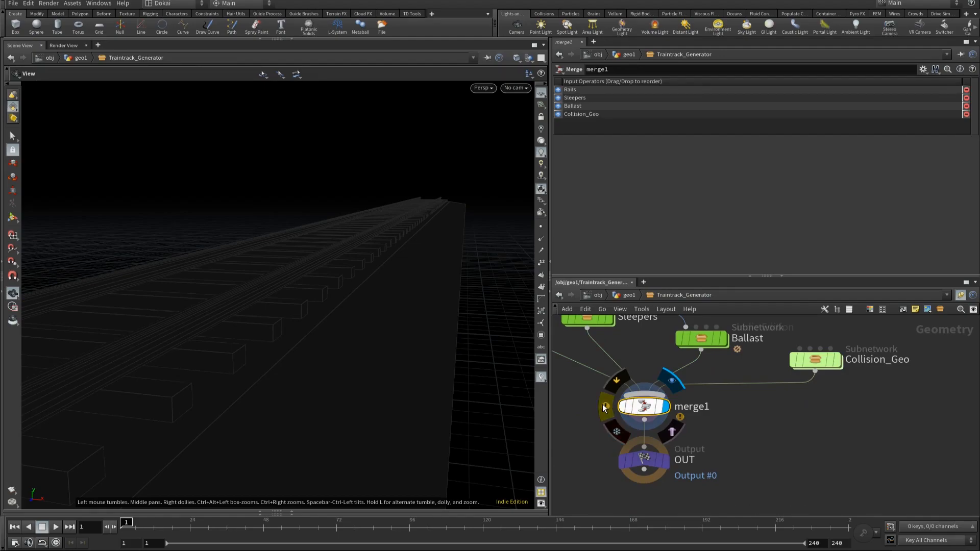
left_click(604, 407)
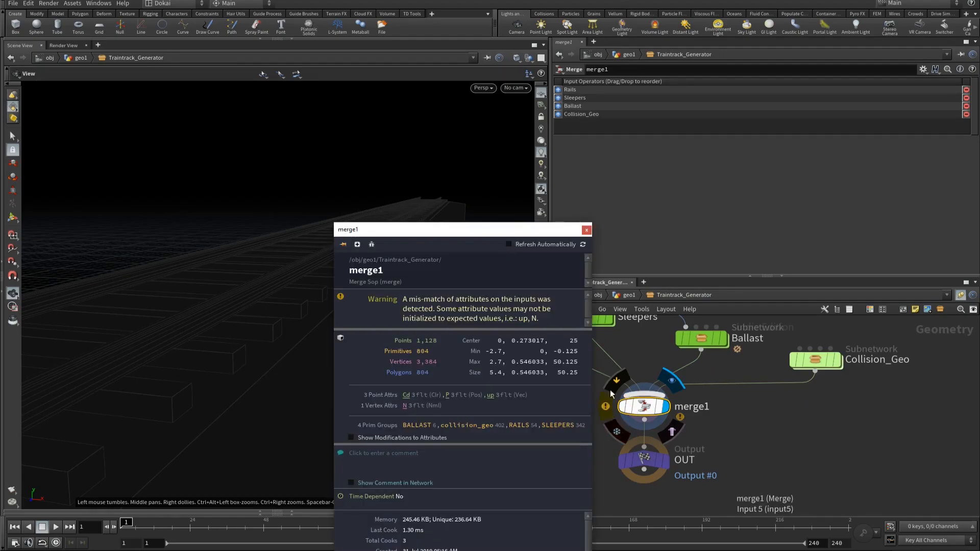
left_click(585, 230)
Step: Inside the Collision_Geo subnetwork, insert a Normal node between collision_geo and OUT_Collision
double_click(817, 359)
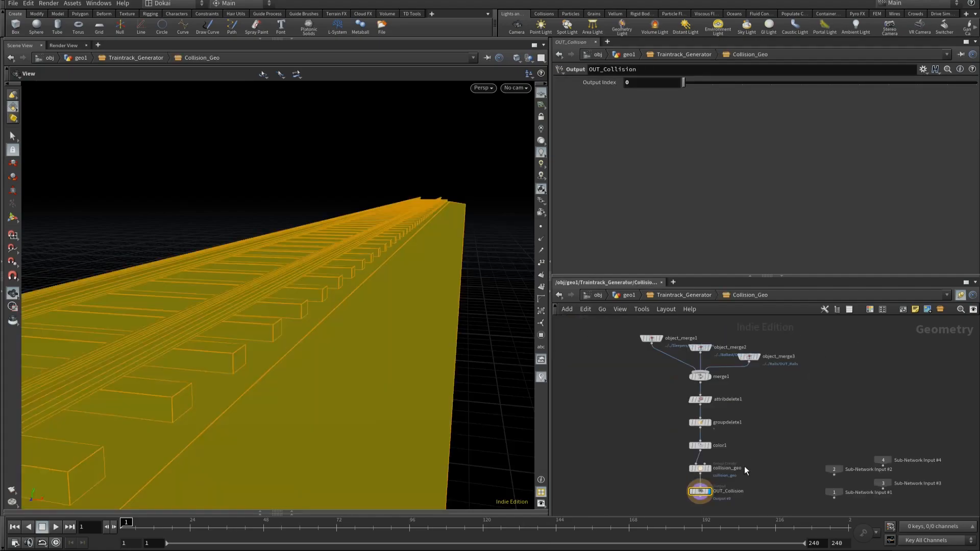
key("Tab")
type("normal")
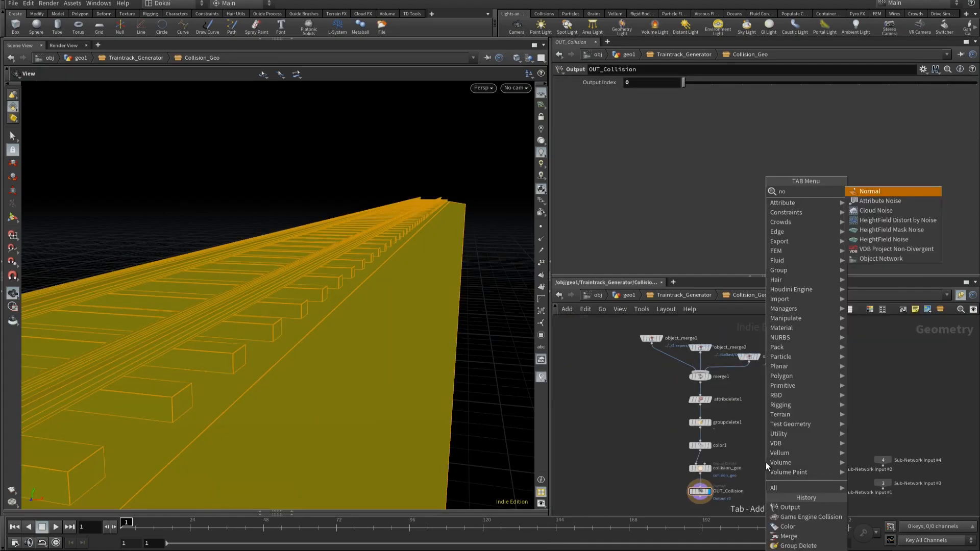
key("Return")
mouse_move(765, 464)
left_mouse_down()
mouse_move(700, 467)
mouse_move(705, 485)
left_mouse_up()
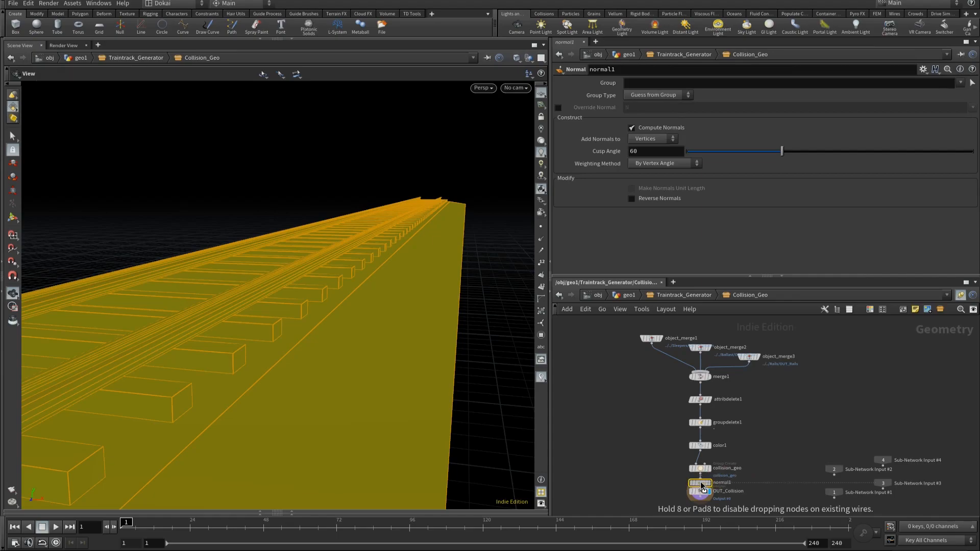
Step: Return to the Traintrack_Generator network showing the subnetworks and their Merge node
left_click(661, 297)
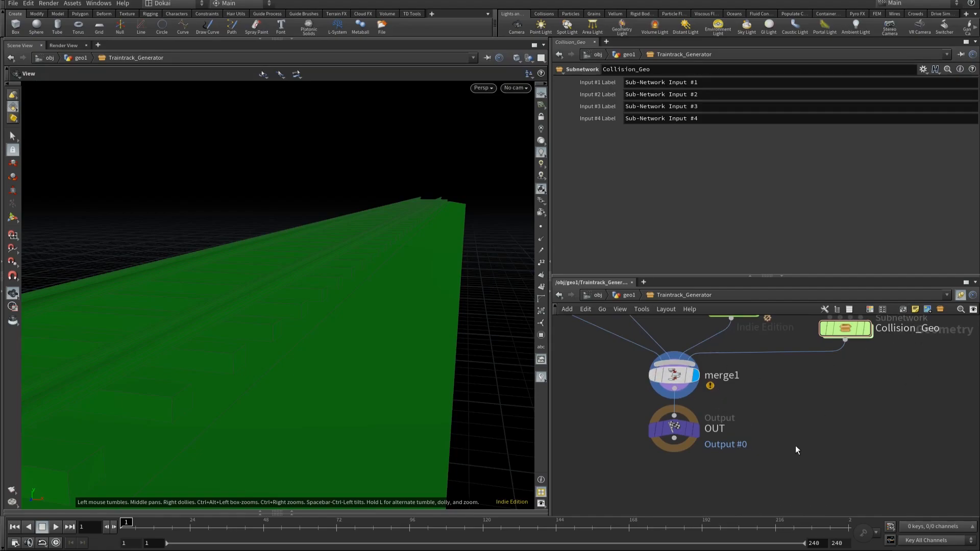
scroll(792, 448, "down", 3)
middle_click_drag(777, 422, 748, 454)
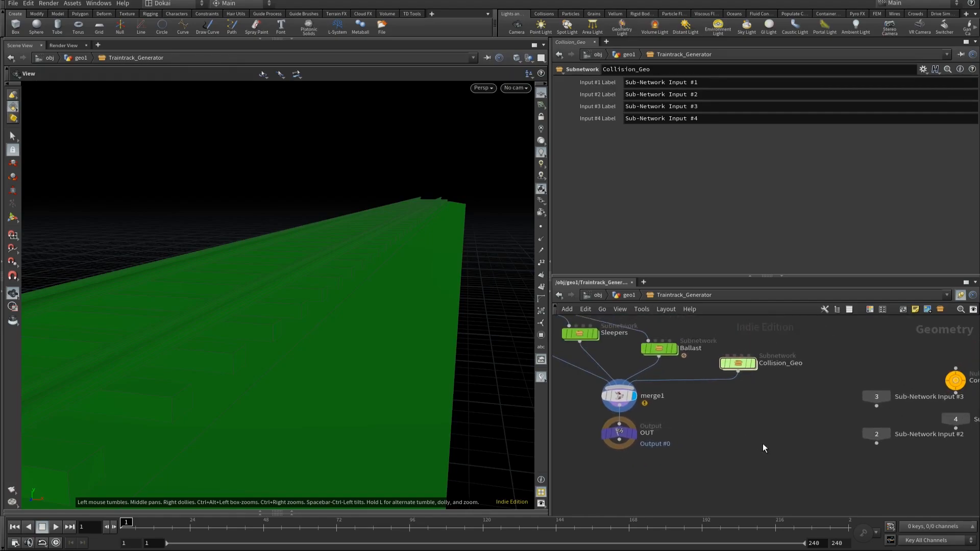
Step: Add a Switch node and a second Merge node side by side below Collision_Geo
key("Tab")
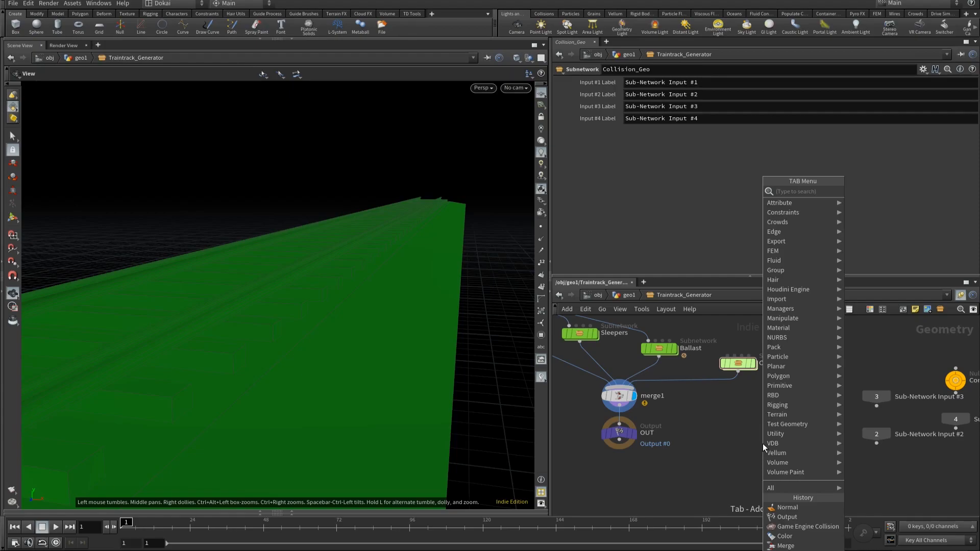
type("sw")
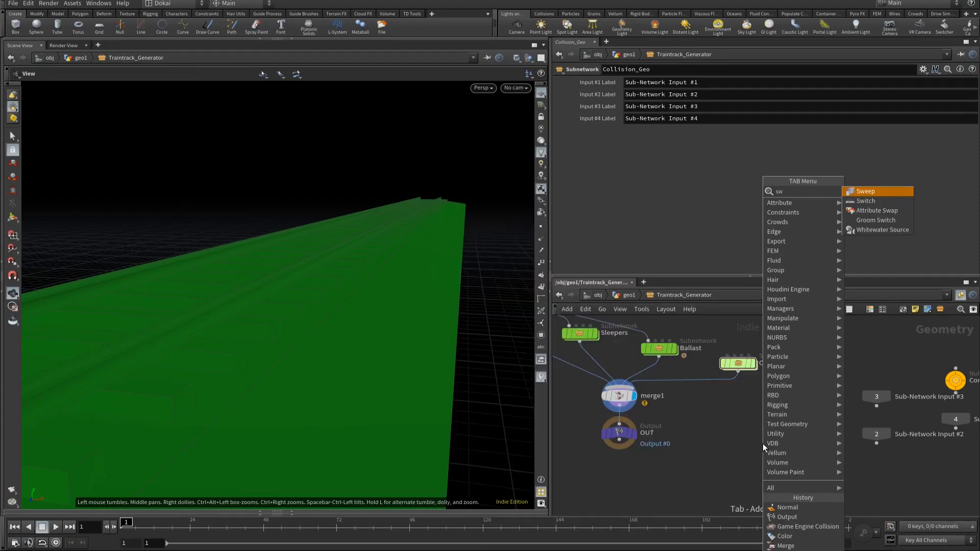
key("Down")
key("Return")
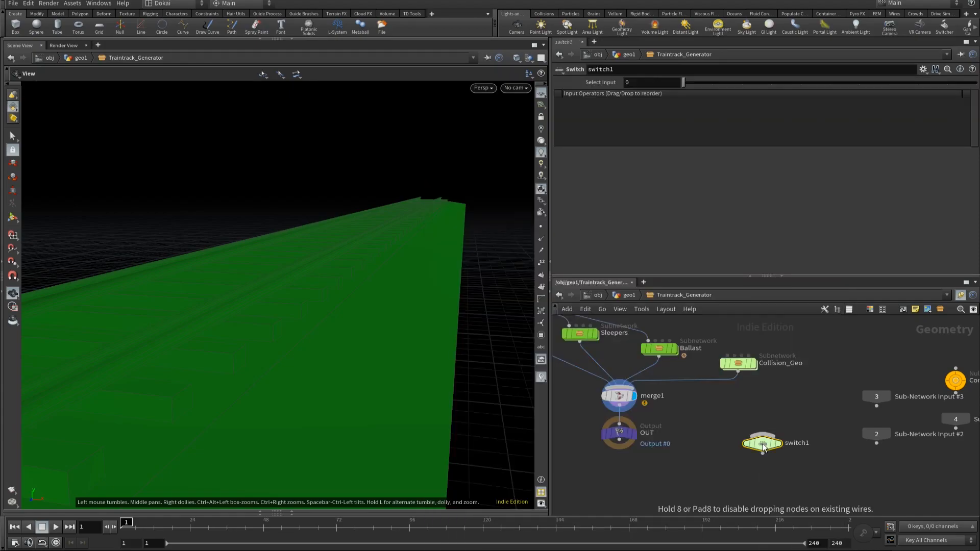
key("Tab")
type("mer")
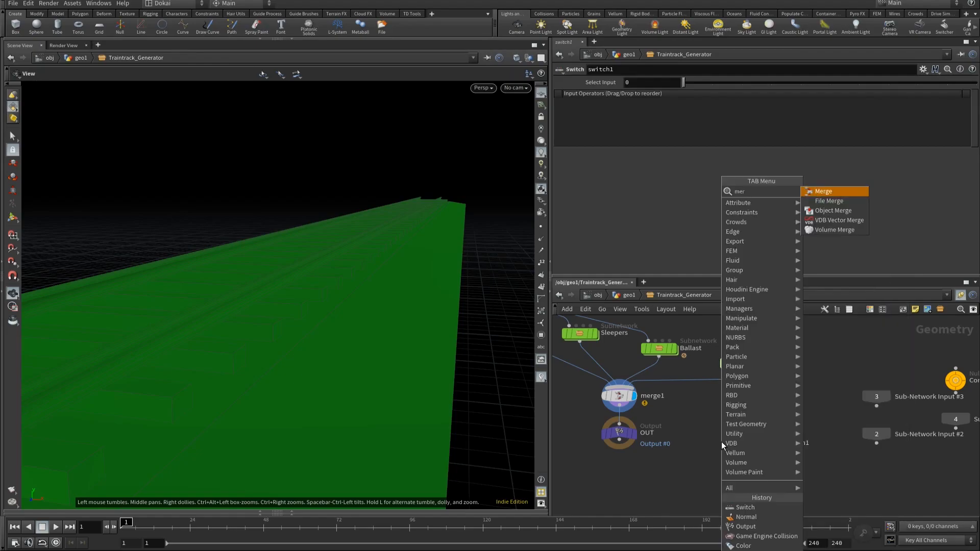
key("Return")
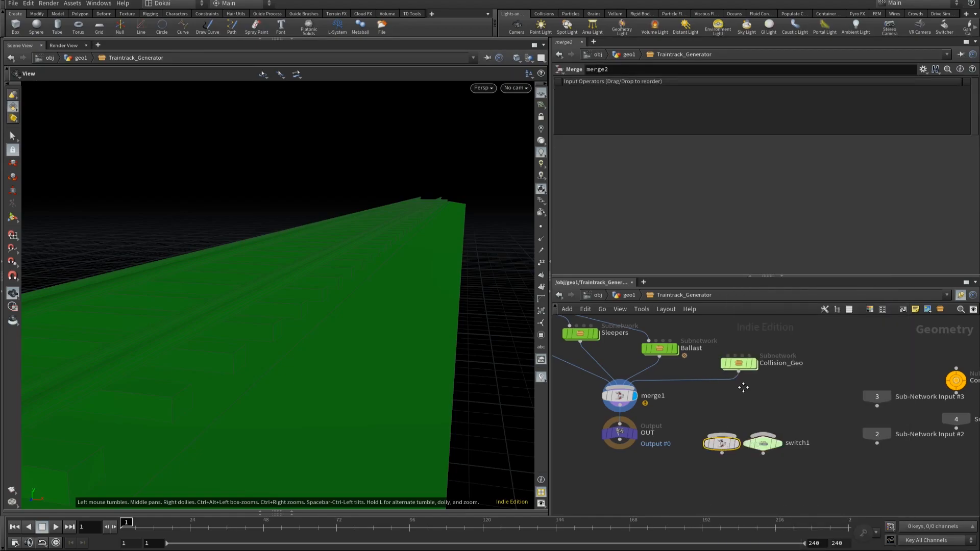
Step: Cut Collision_Geo's connection to merge1 and wire both merge1 and Collision_Geo into merge2
middle_click_drag(743, 388, 772, 366)
key("y")
left_click_drag(730, 347, 721, 395)
left_click_drag(648, 389, 750, 413)
left_click_drag(768, 349, 750, 411)
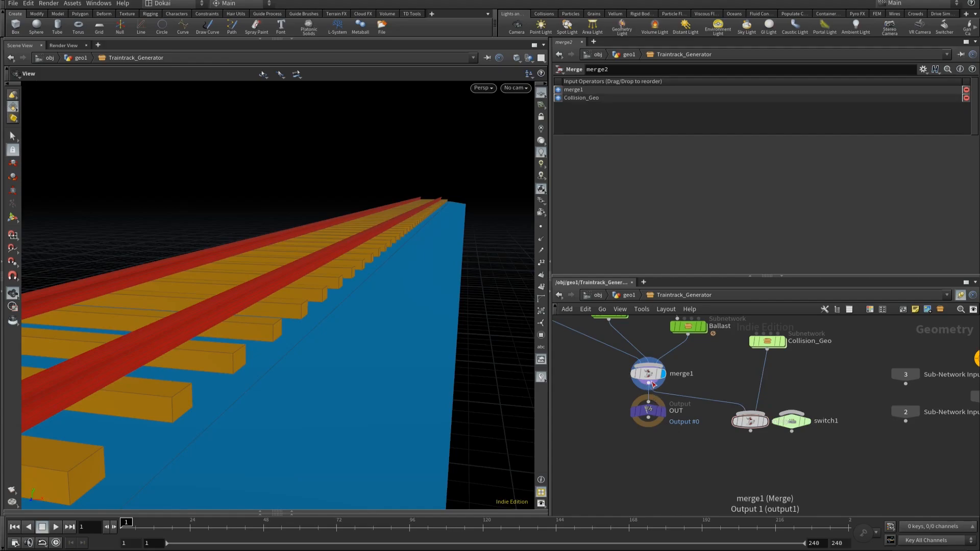
Step: Wire merge1 and merge2 into switch1 in that order, connect switch1 to OUT and lay out the network
left_click_drag(648, 391, 792, 405)
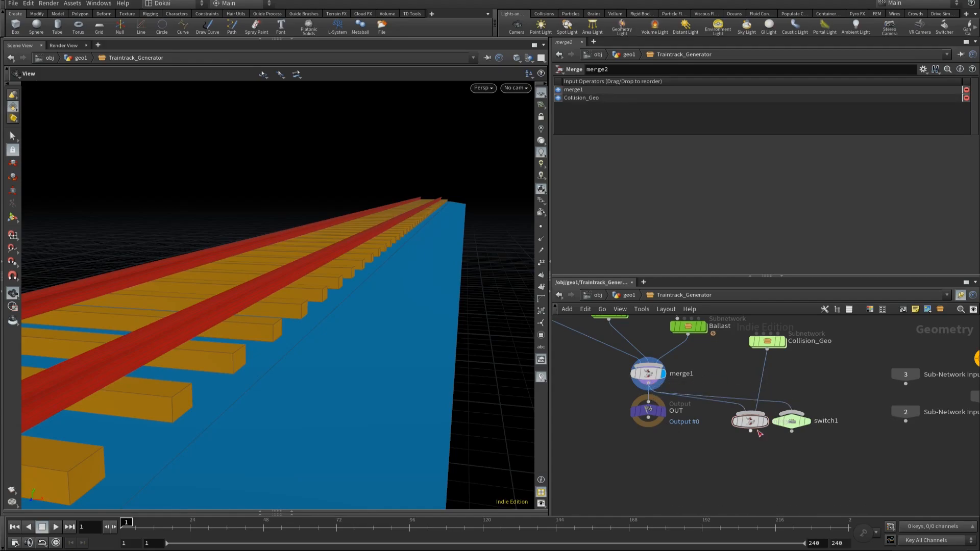
left_click_drag(750, 431, 665, 411)
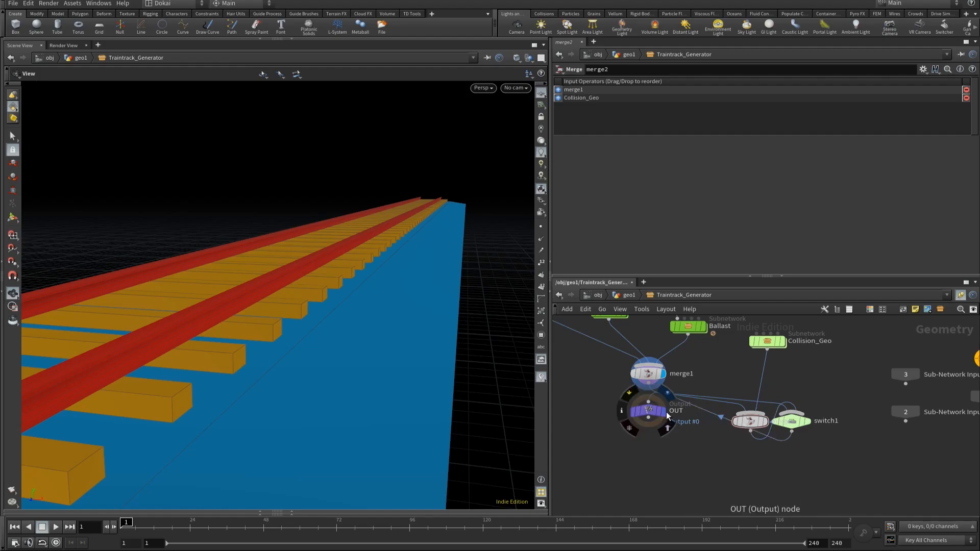
key("l")
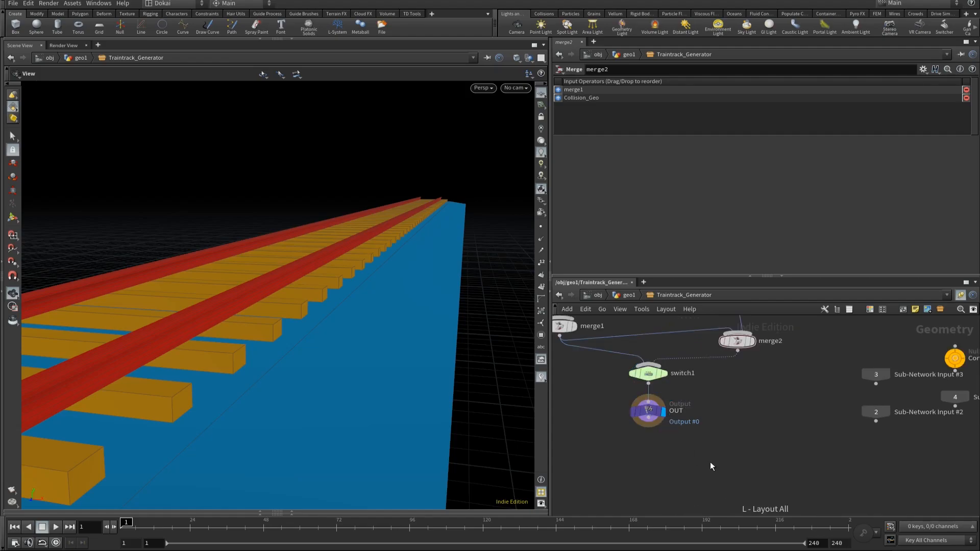
left_click(648, 373)
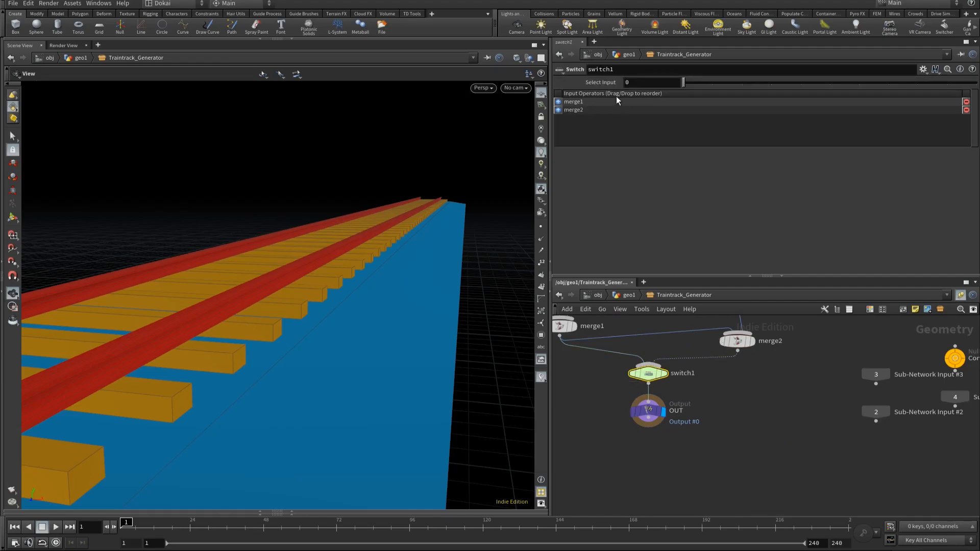
mouse_move(684, 84)
left_mouse_down()
mouse_move(704, 81)
mouse_move(691, 84)
left_mouse_up()
Step: Open the Control null's parameter interface for editing and add a Toggle parameter at the start of Curve Settings
middle_click_drag(810, 389, 769, 419)
left_click_drag(852, 348, 941, 390)
left_click(921, 70)
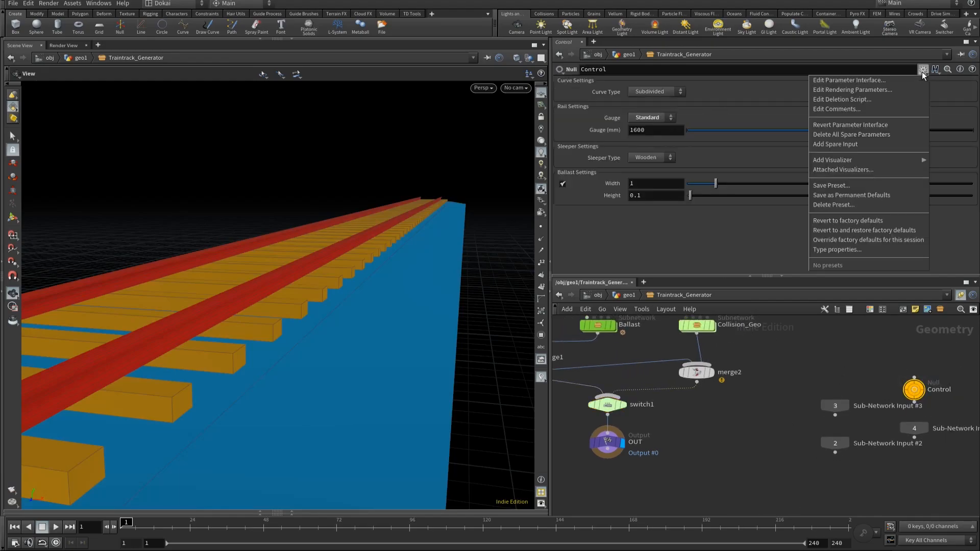
left_click(895, 81)
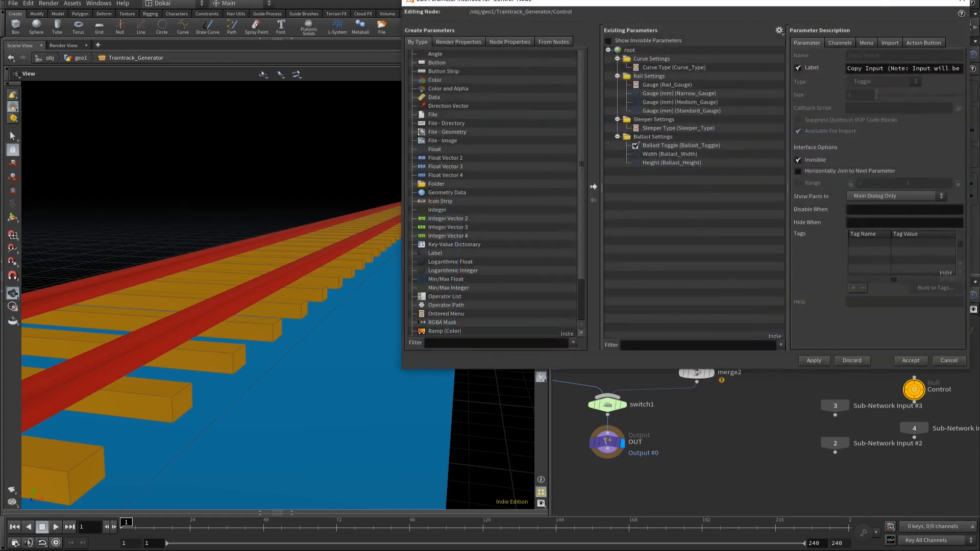
left_click_drag(624, 2, 355, 53)
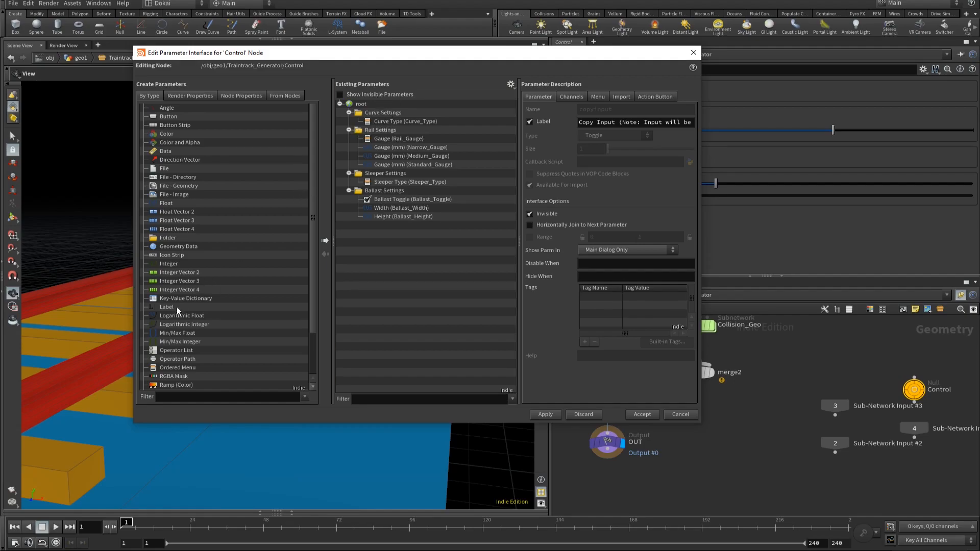
scroll(179, 305, "down", 2)
left_click_drag(164, 368, 389, 122)
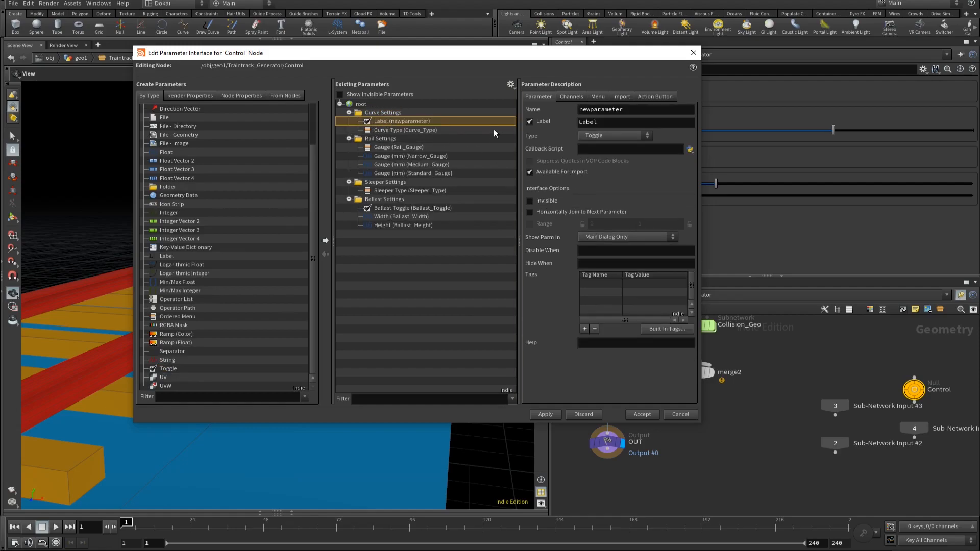
Step: Name the new toggle Collision_switch, label it Collision, and accept the parameter interface changes
double_click(649, 110)
type("Collision_swithc")
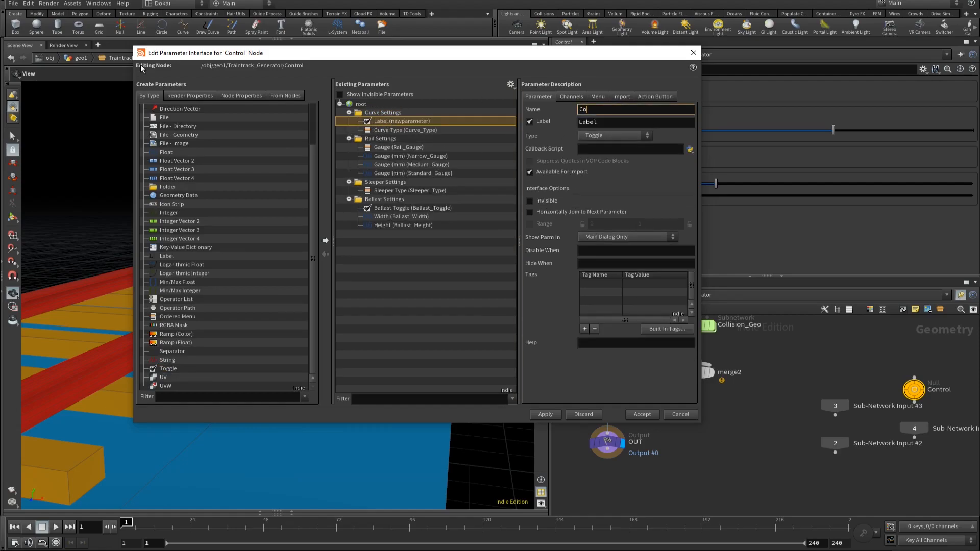
key("BackSpace")
key("BackSpace")
type("ch")
key("Tab")
type("Collision")
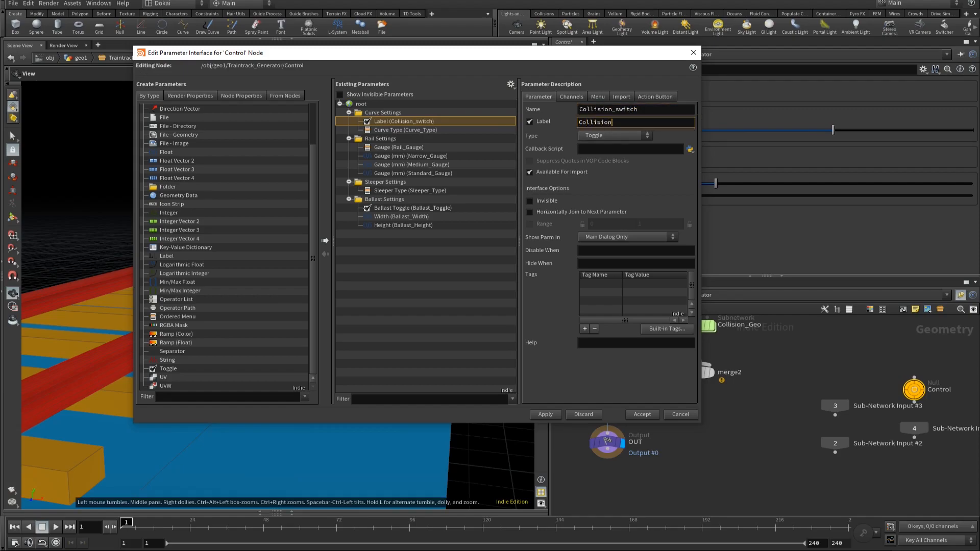
left_click(546, 416)
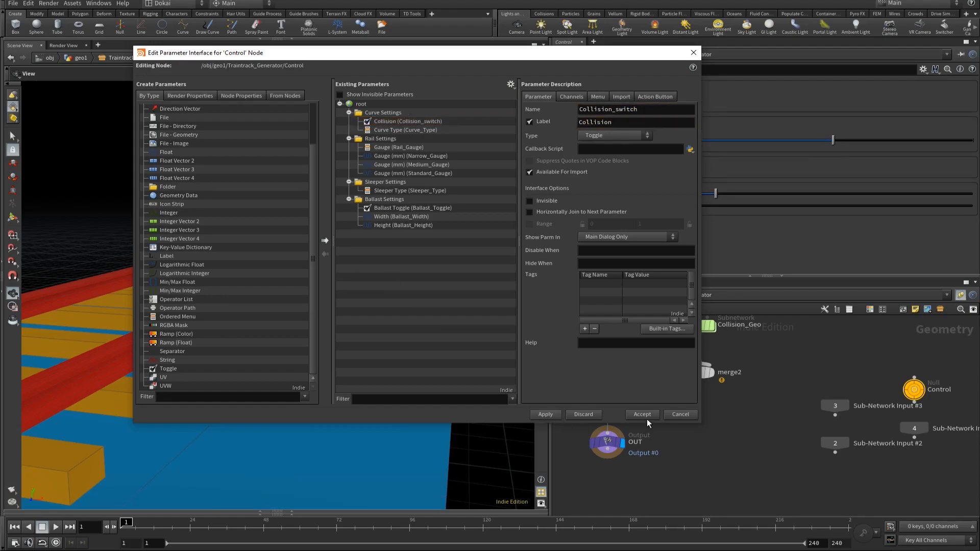
left_click(646, 417)
Step: Copy Control's Collision parameter and paste it as a relative reference into switch1's Select Input
right_click(632, 87)
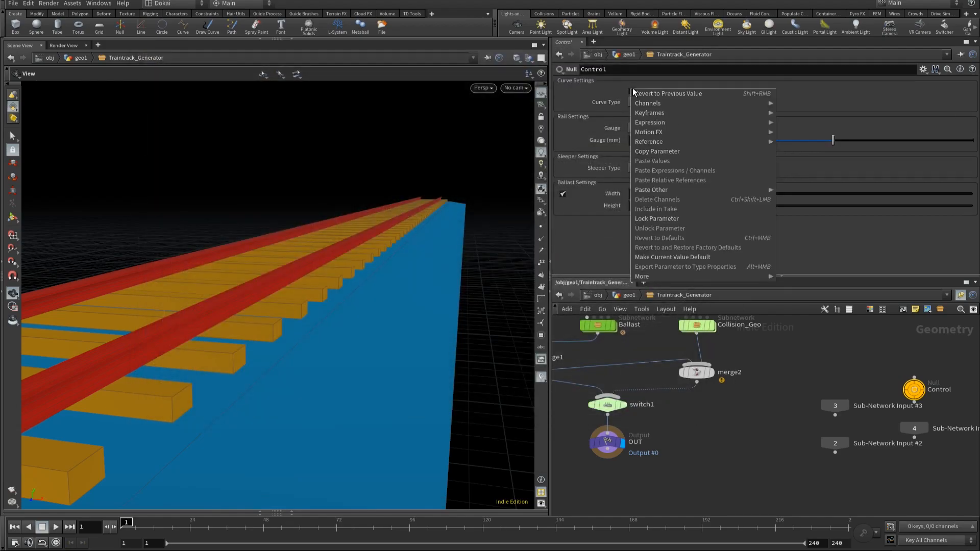
left_click(661, 152)
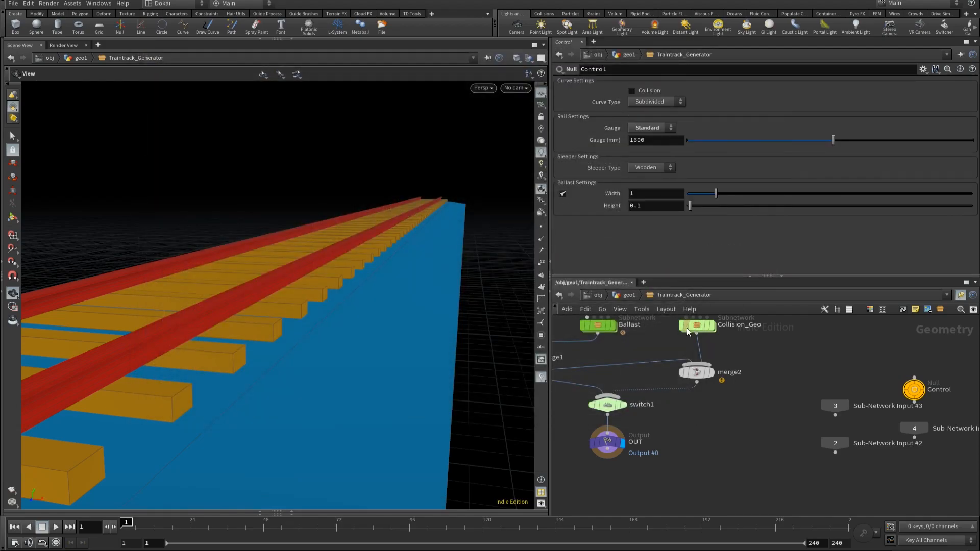
left_click(604, 404)
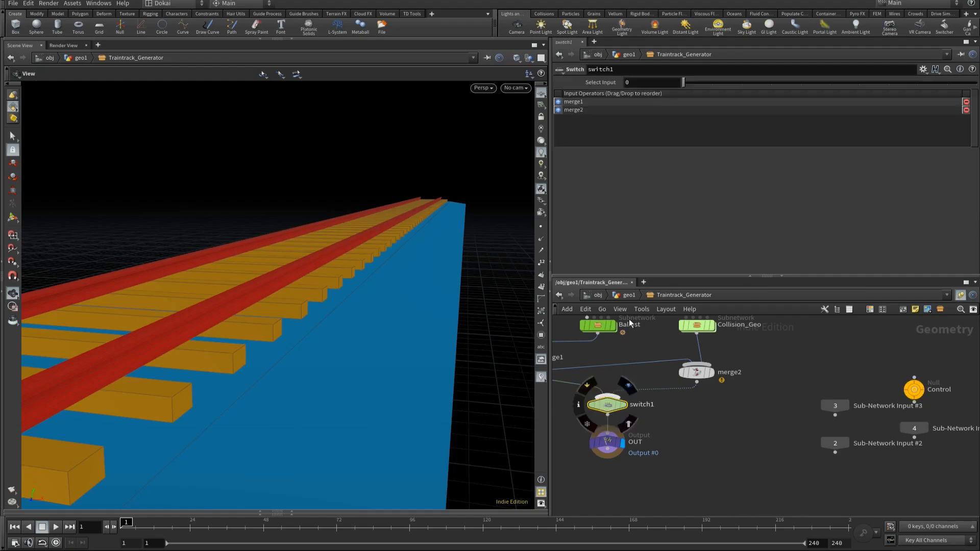
right_click(641, 85)
left_click(687, 175)
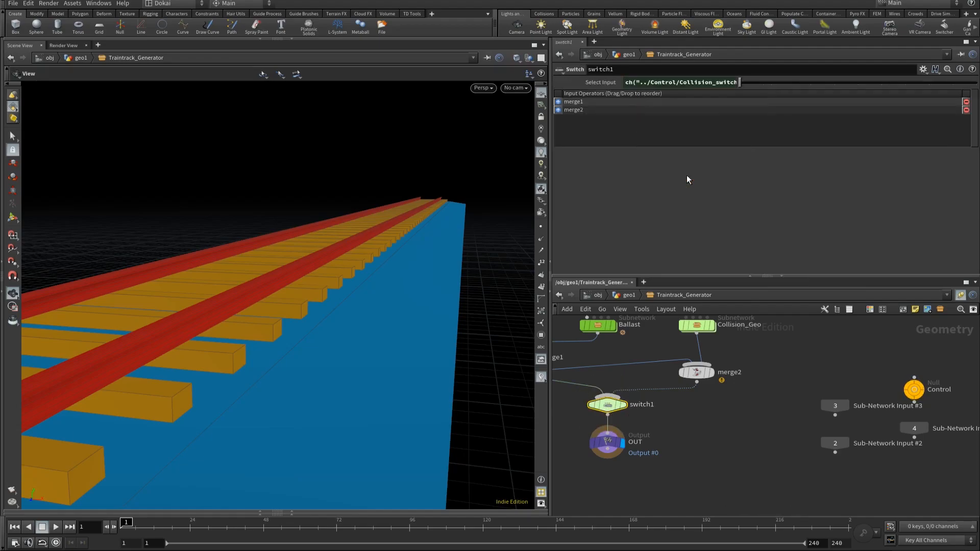
left_click(605, 81)
Step: Toggle Control's Collision option on and off repeatedly and check how switch1 changes its active input
middle_click_drag(647, 379, 689, 374)
left_click_drag(908, 336, 965, 408)
scroll(596, 377, "up", 3)
scroll(595, 377, "up", 1)
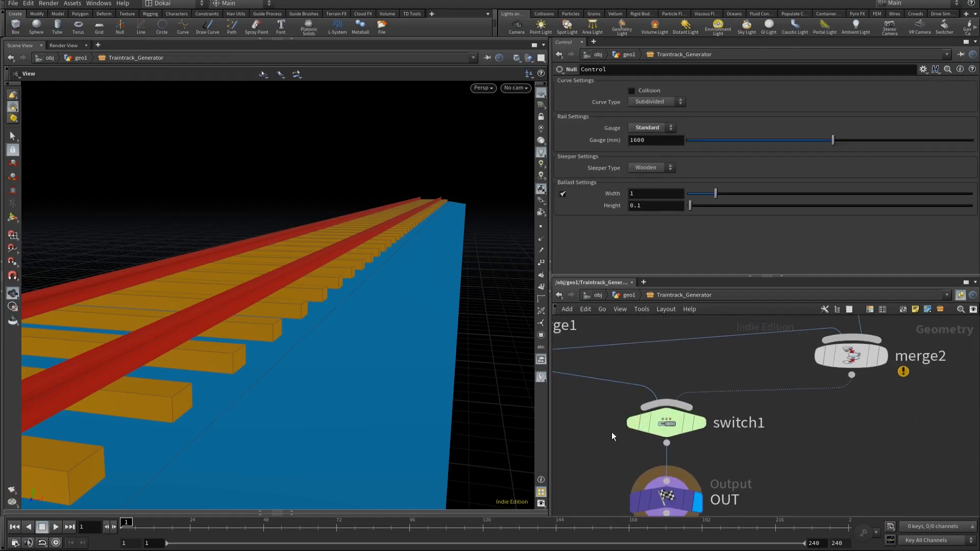
middle_click_drag(611, 432, 648, 432)
left_click(631, 92)
left_click(631, 91)
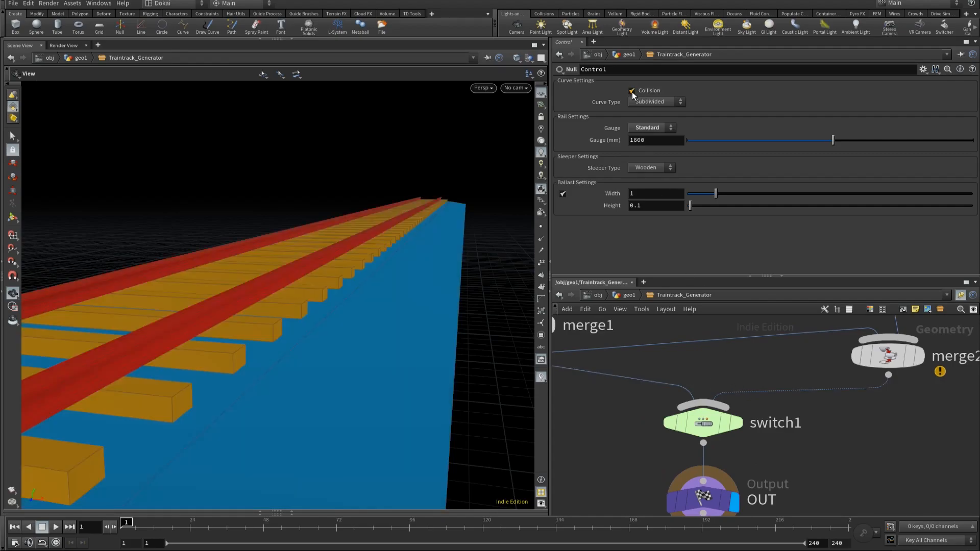
left_click(632, 91)
left_click(632, 91)
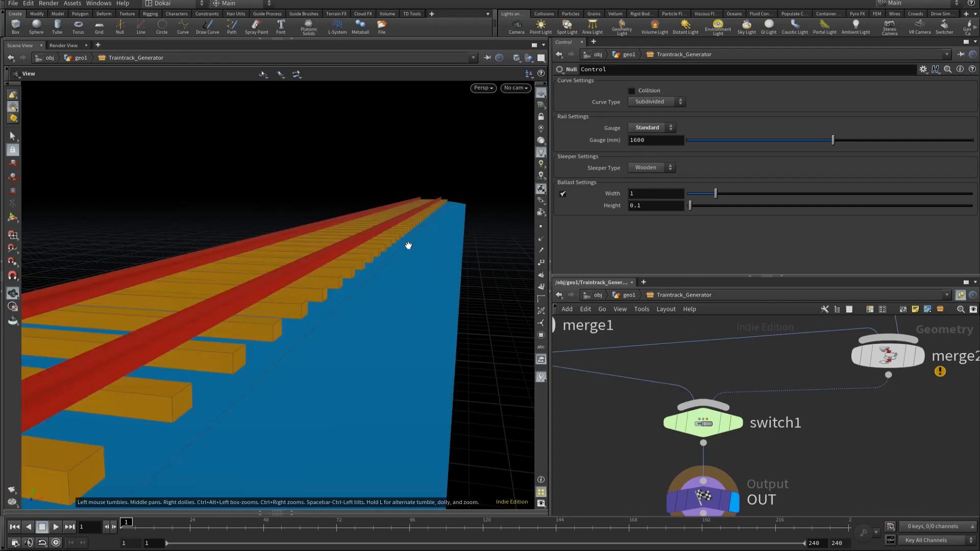
left_click(631, 90)
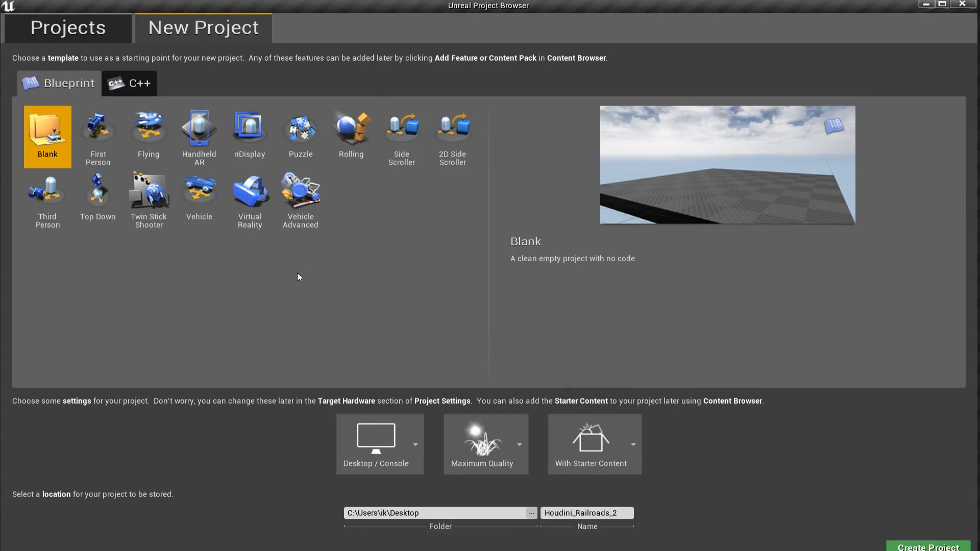
Step: In Unreal Engine's project browser, create the Houdini_Railroads_2 project from the Third Person Blueprint template
left_click(52, 194)
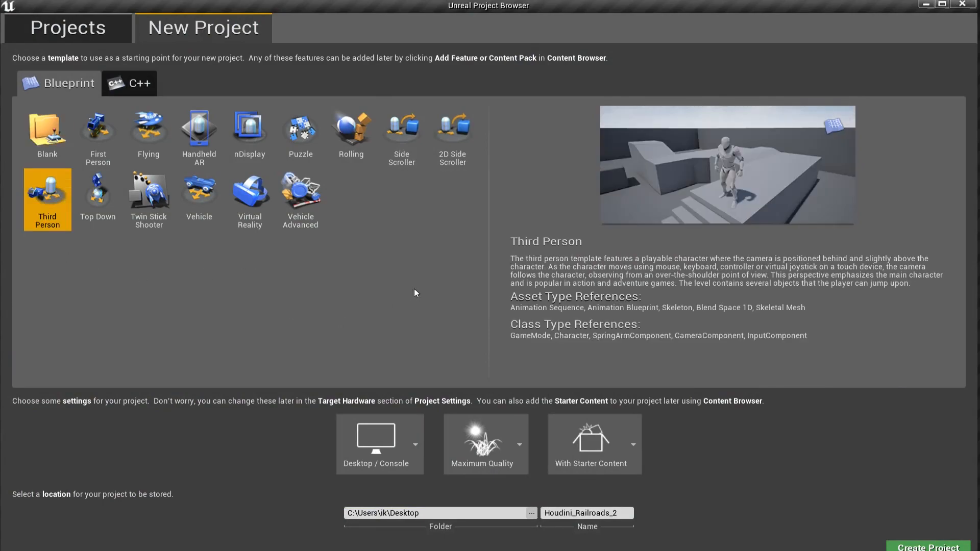
left_click(922, 544)
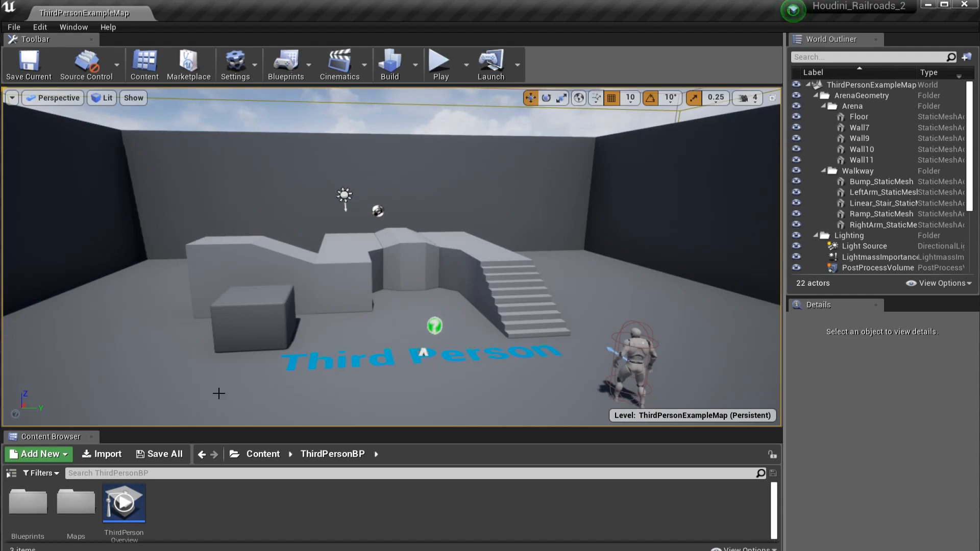
Step: Delete the cube, ramp, walkway arms, bump and stairs meshes from the middle of the example level
left_click(273, 302)
key("Delete")
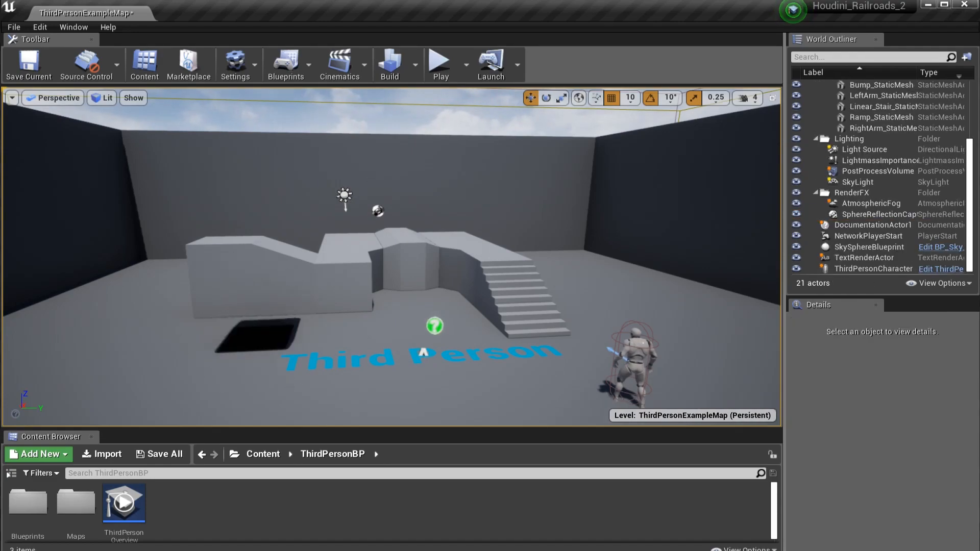
left_click(265, 273)
key("Delete")
left_click(333, 273)
key("Delete")
left_click(437, 260)
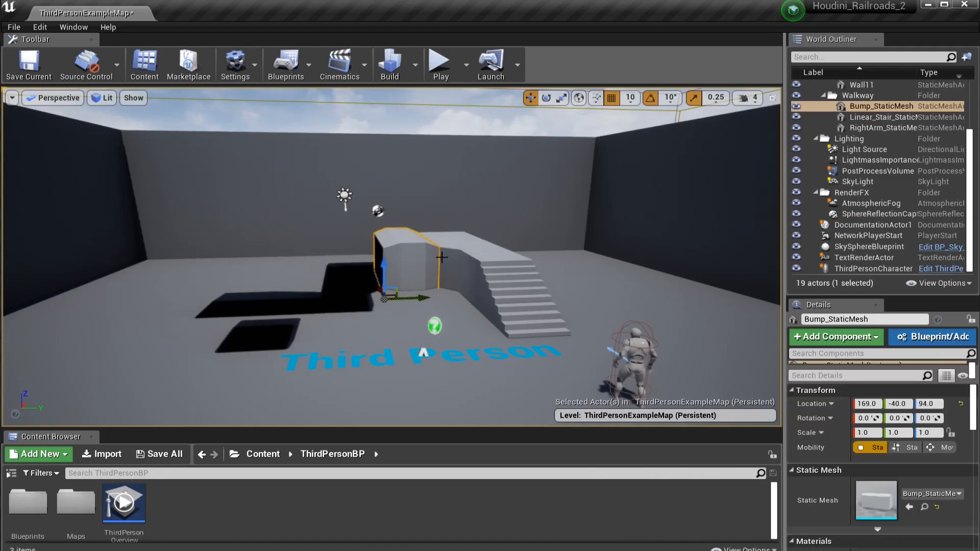
key("Delete")
left_click(461, 268)
key("Delete")
left_click(511, 292)
key("Delete")
Step: Delete the documentation actor and the Third Person floor text from the level
left_click(434, 326)
key("Delete")
left_click(419, 355)
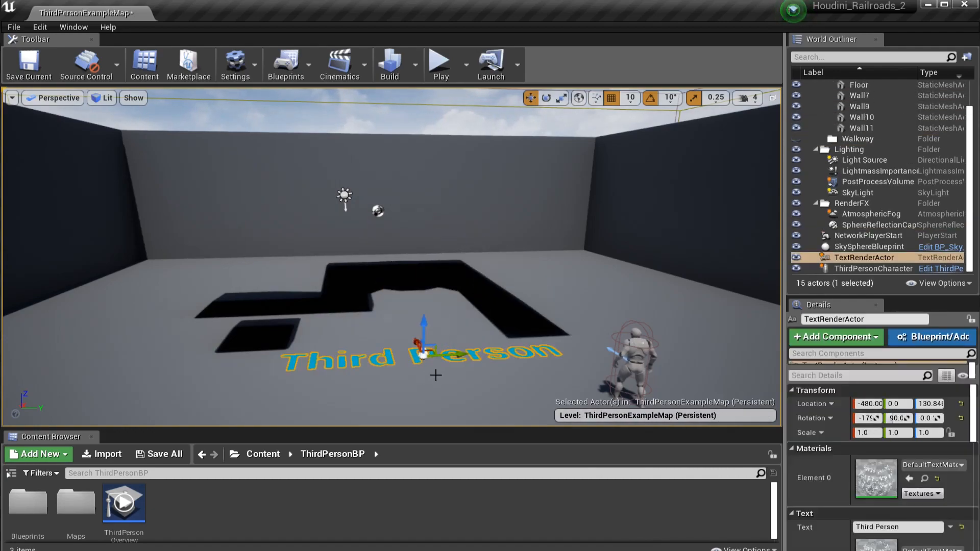
key("Delete")
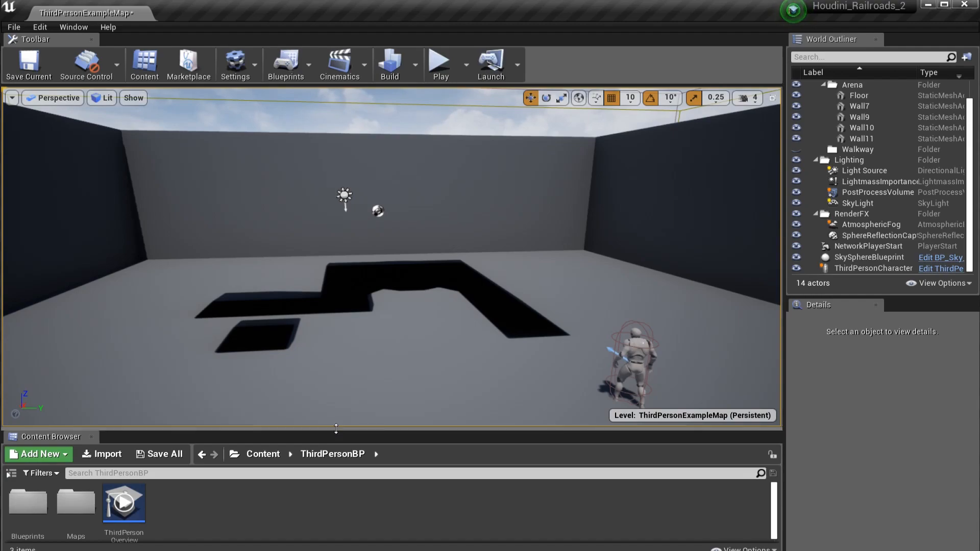
Step: Create a folder named Houdini in the project's Content directory and start a file import into it
left_click_drag(334, 429, 360, 411)
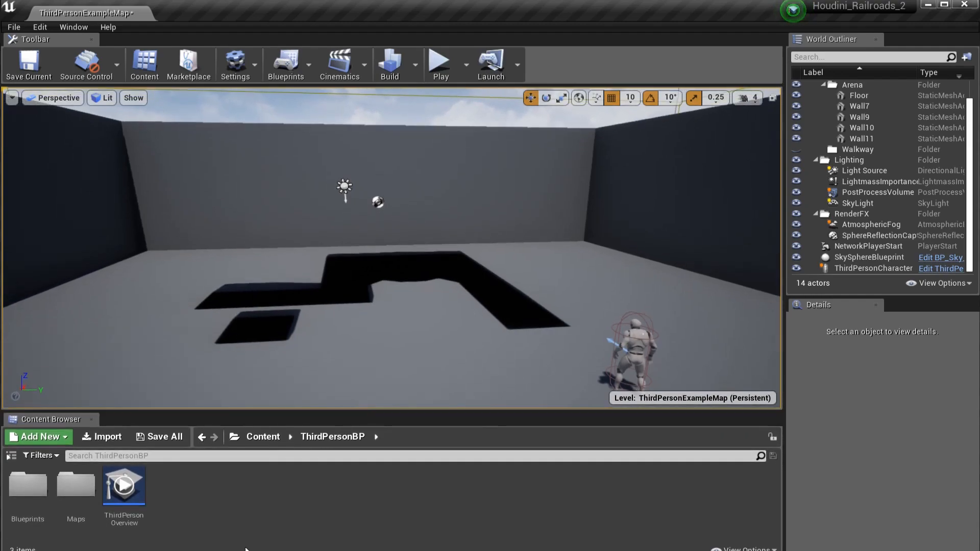
left_click(265, 436)
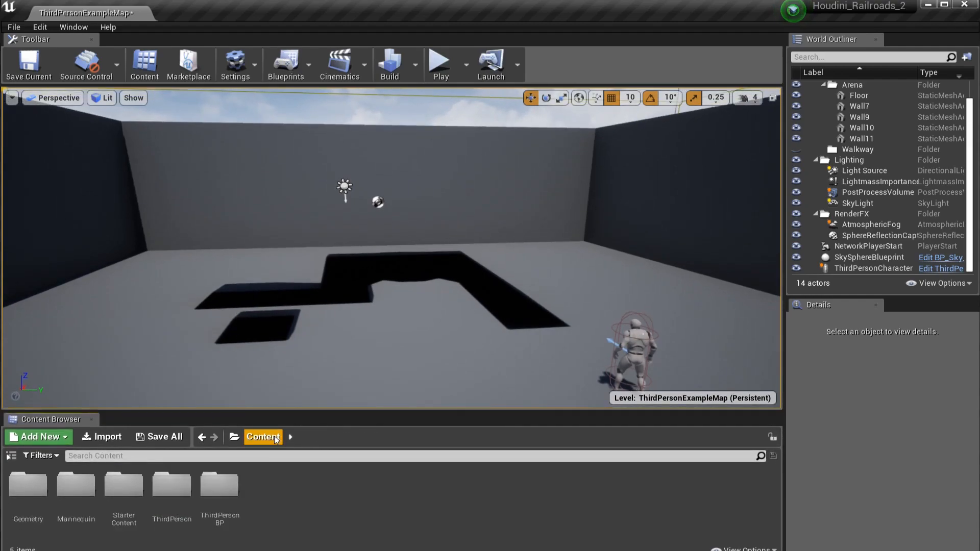
right_click(290, 498)
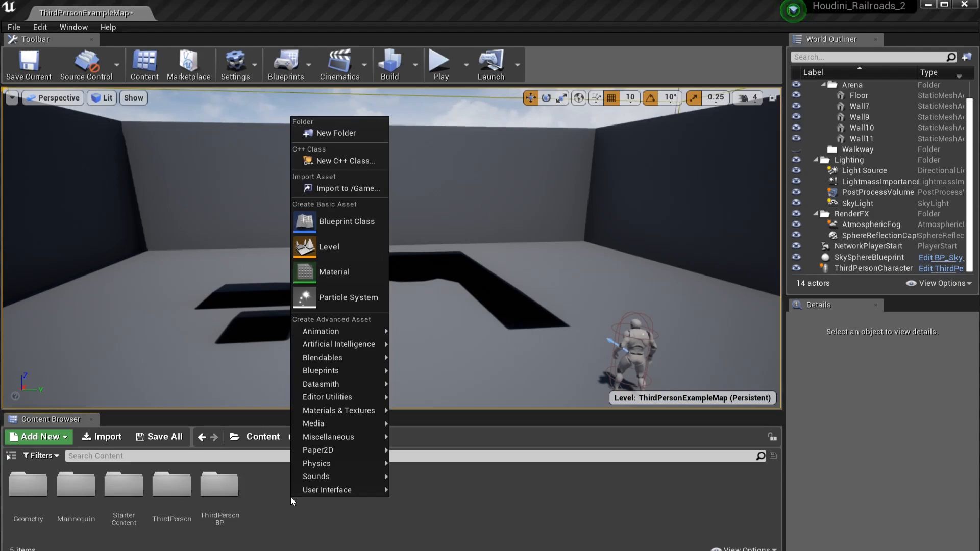
left_click(341, 131)
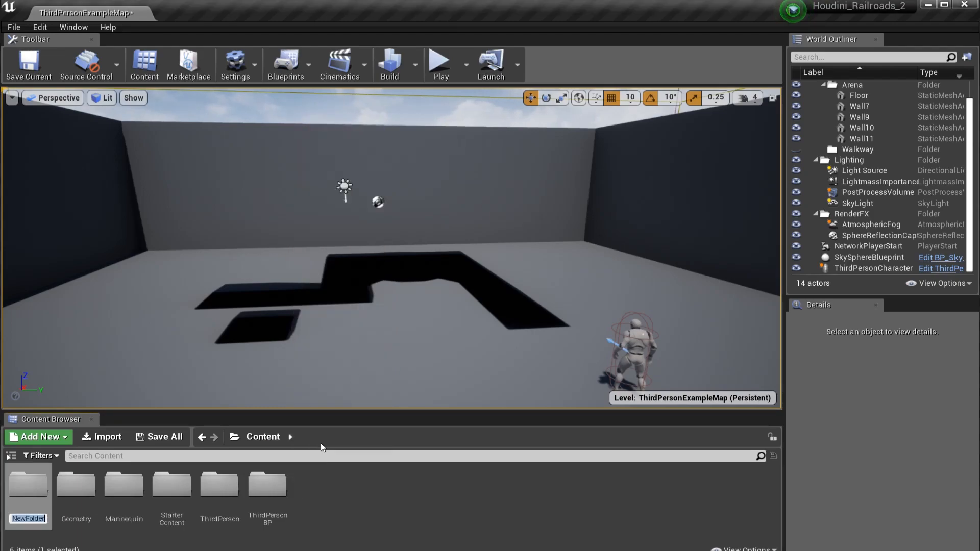
type("Houdini")
key("Return")
key("Return")
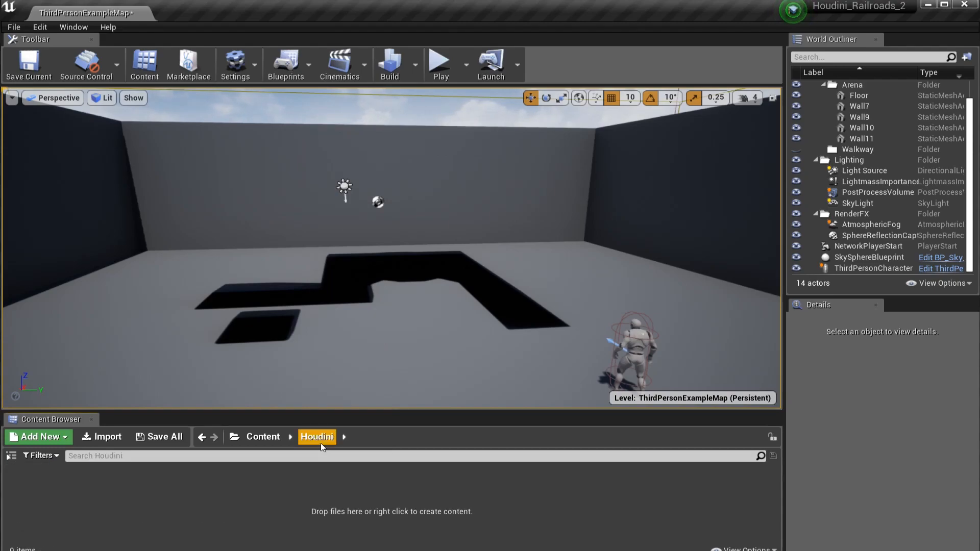
right_click(285, 502)
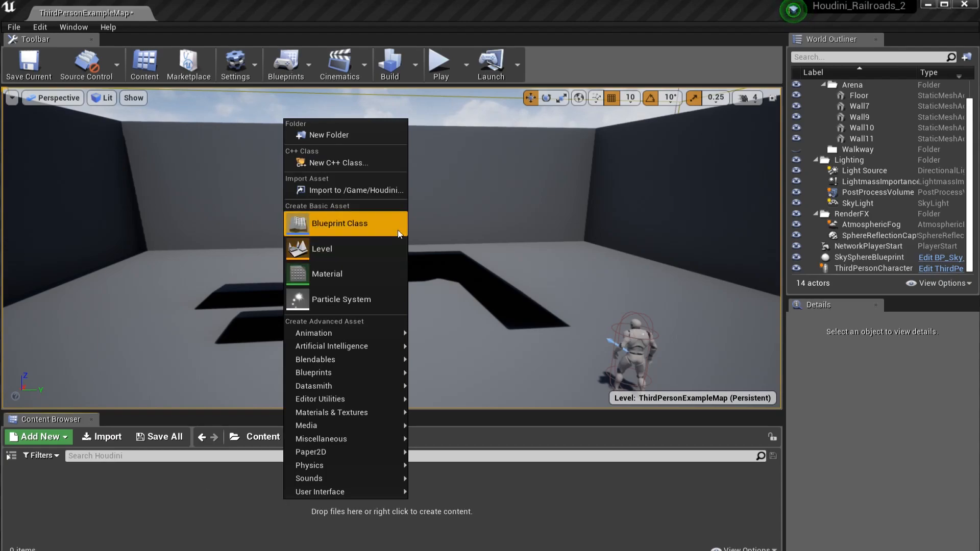
left_click(366, 190)
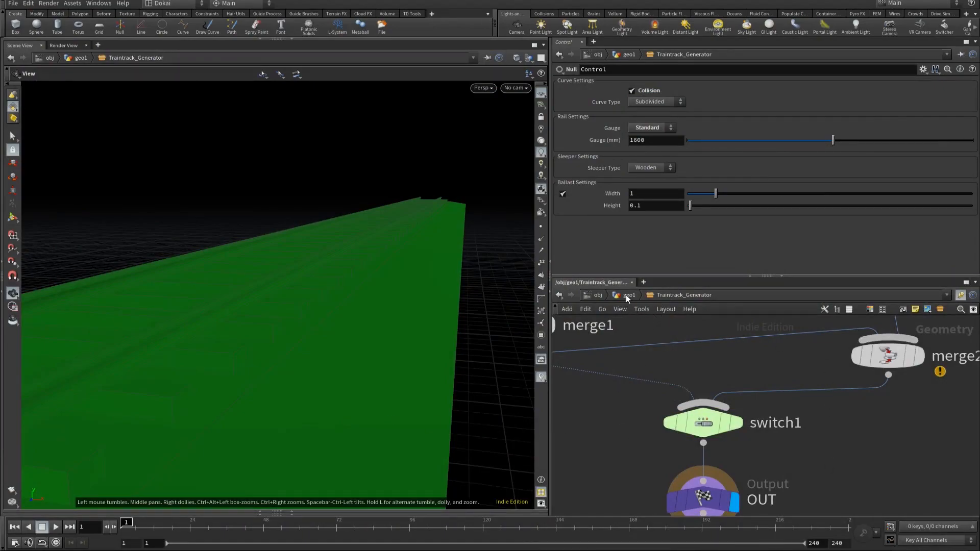
Step: Switch to Houdini, return to the geo1 network and start creating a digital asset from the Traintrack_Generator subnetwork
key("l")
key("h")
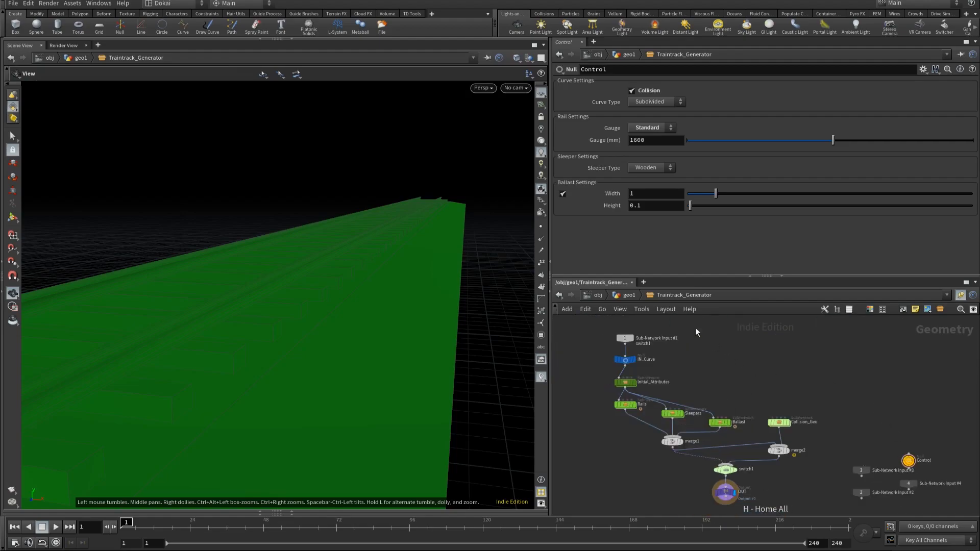
left_click(628, 295)
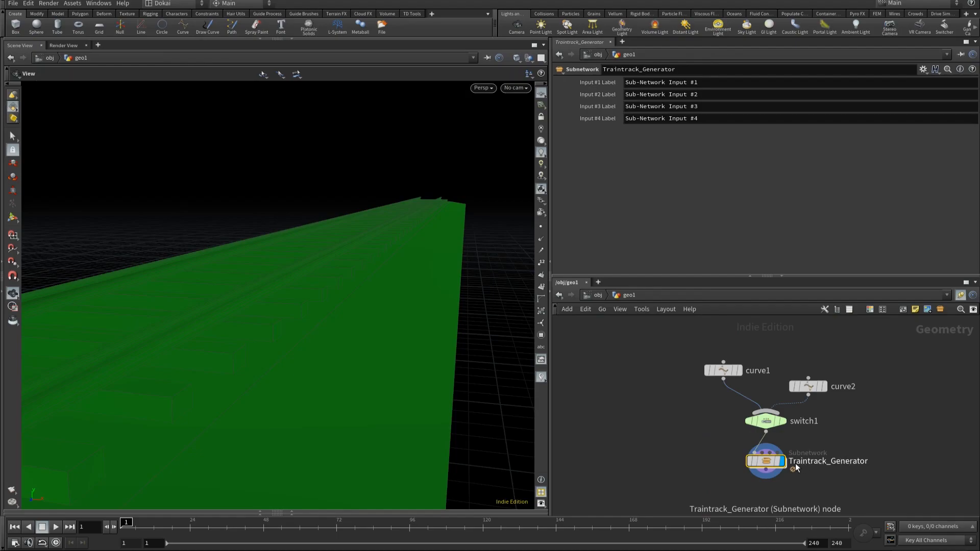
right_click(766, 462)
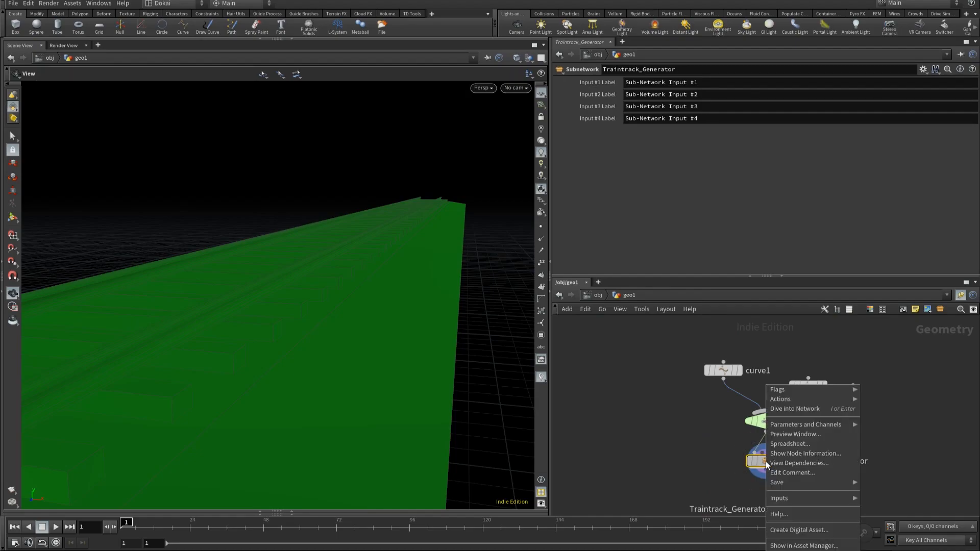
left_click(827, 534)
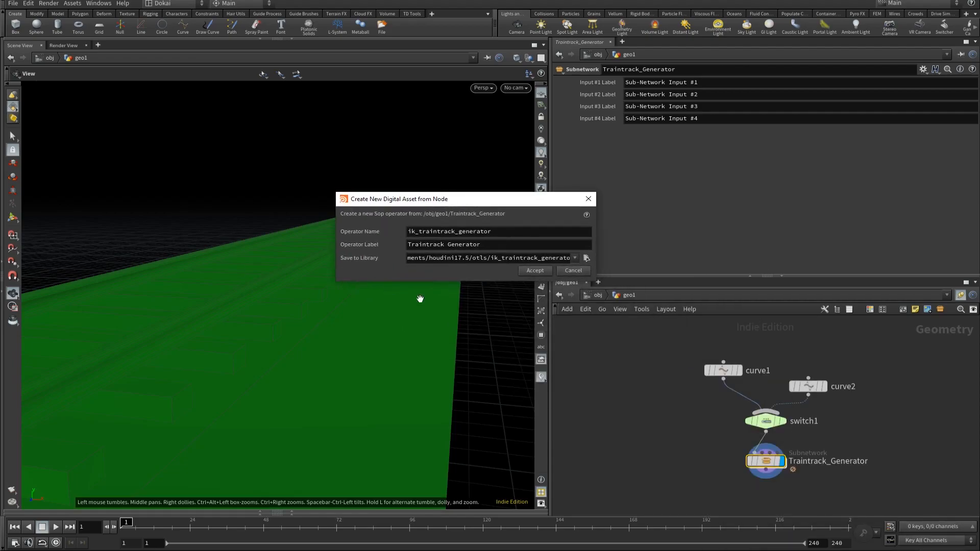
Step: Set the new digital asset's operator name to Traintrack_Generator
left_click(536, 233)
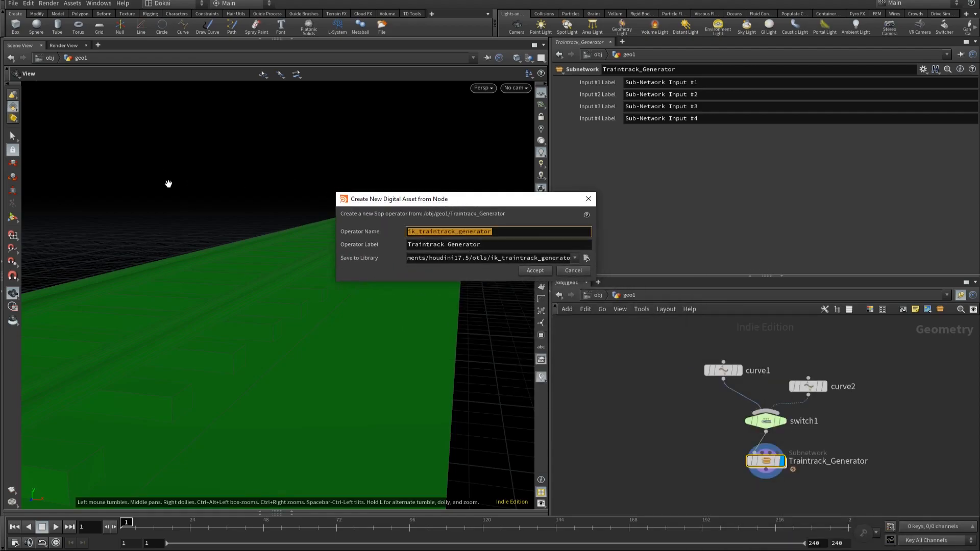
type("int")
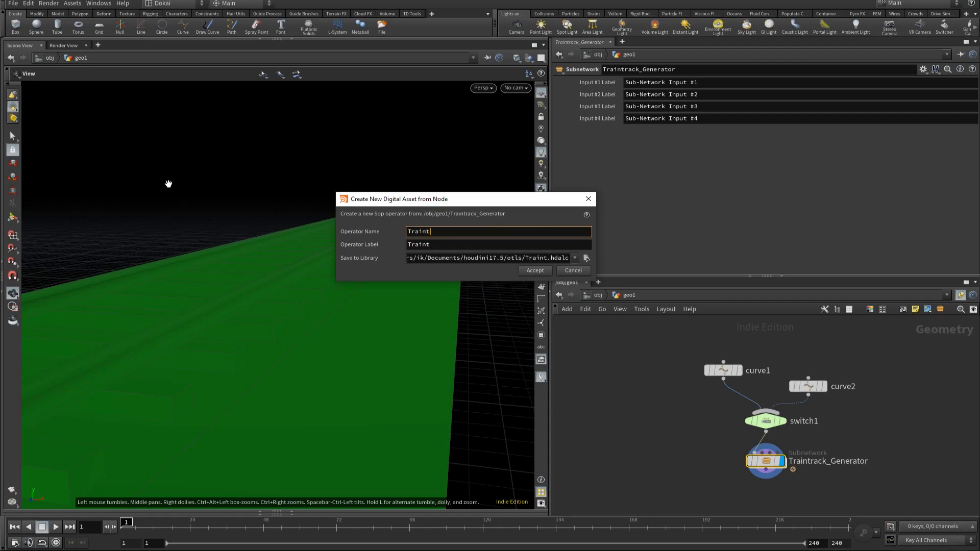
type("rack_Generator")
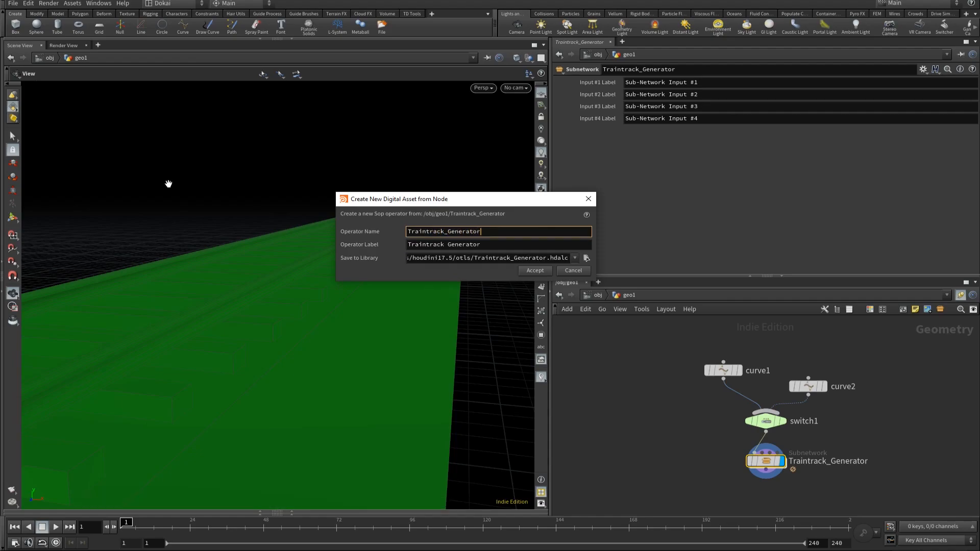
Step: Name the operator Houdini_Railroads and create the digital asset as Houdini_Railroads.hdalc on the Desktop
key("ctrl+a")
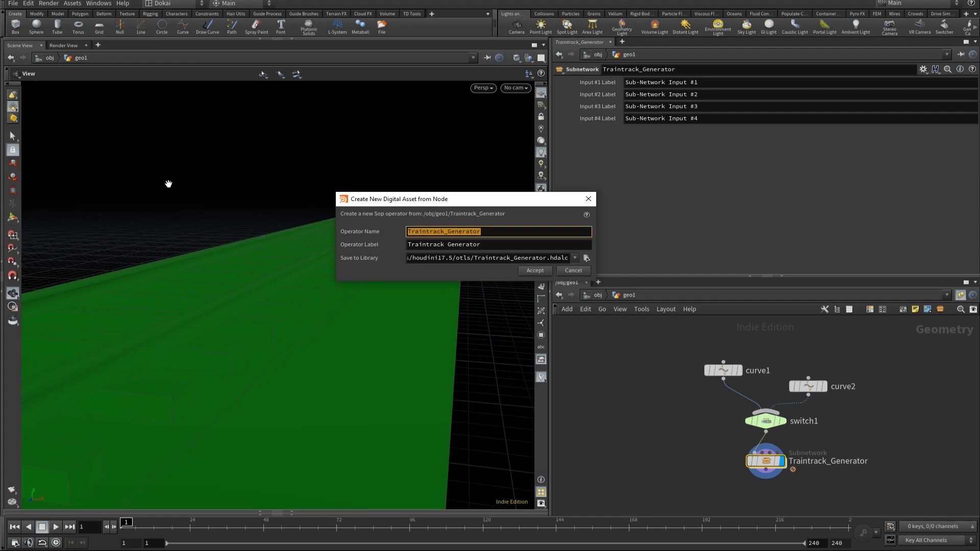
type("Houdi")
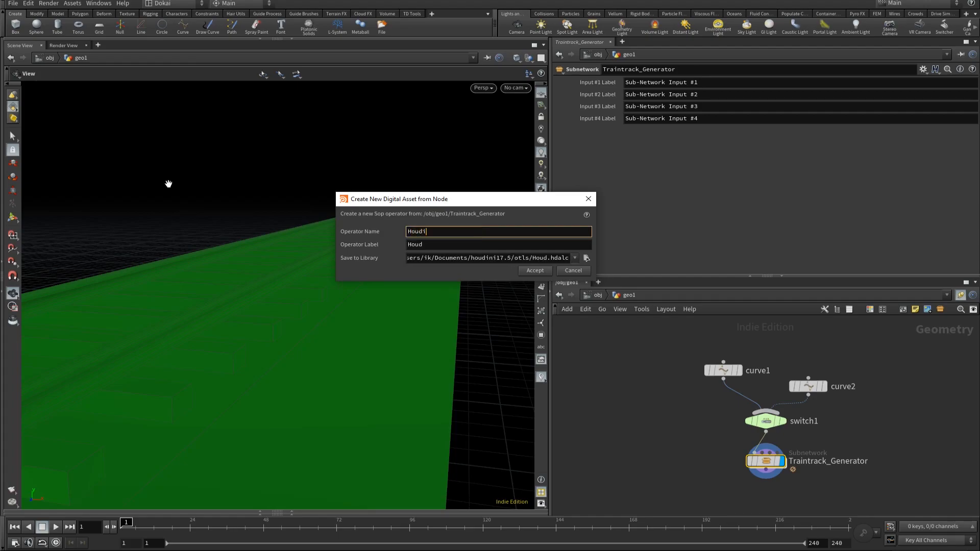
type("ni_Railroads")
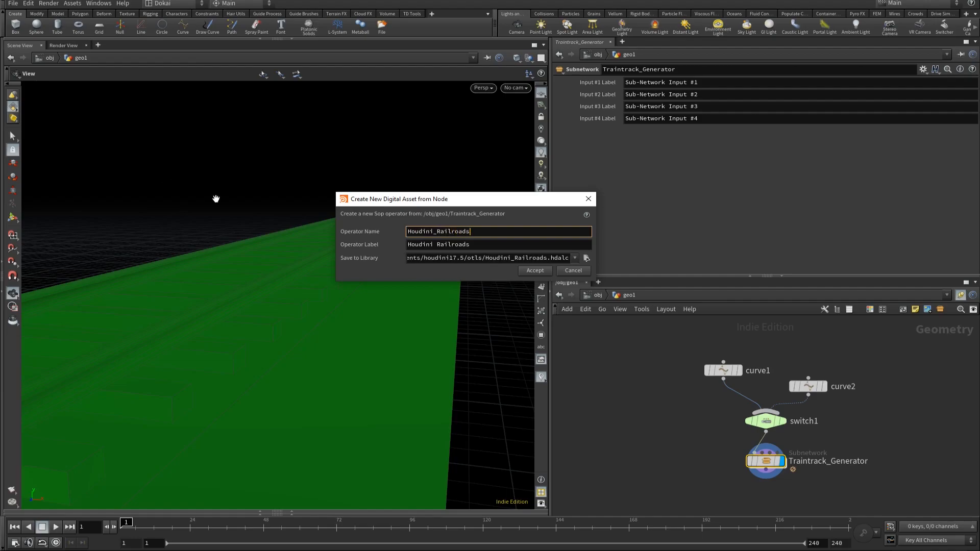
left_click(586, 258)
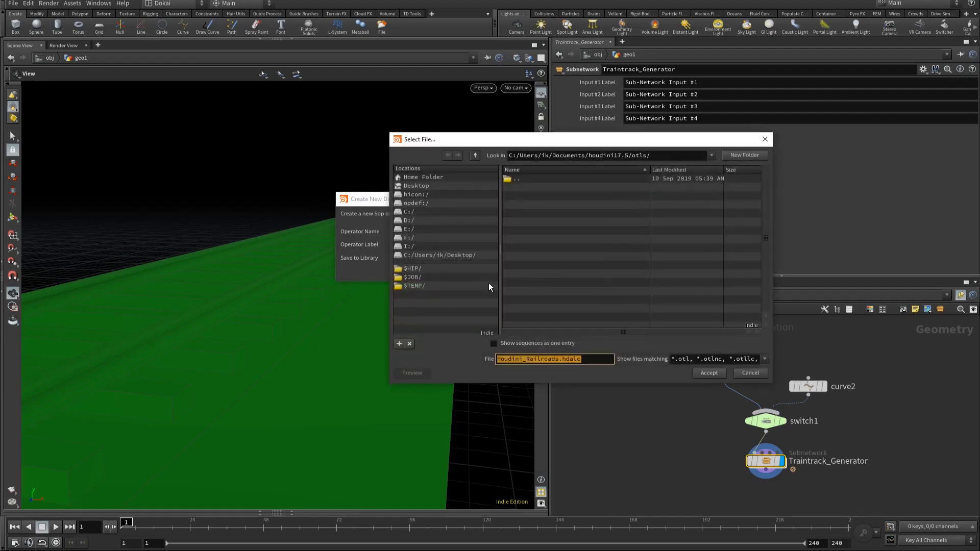
left_click(424, 186)
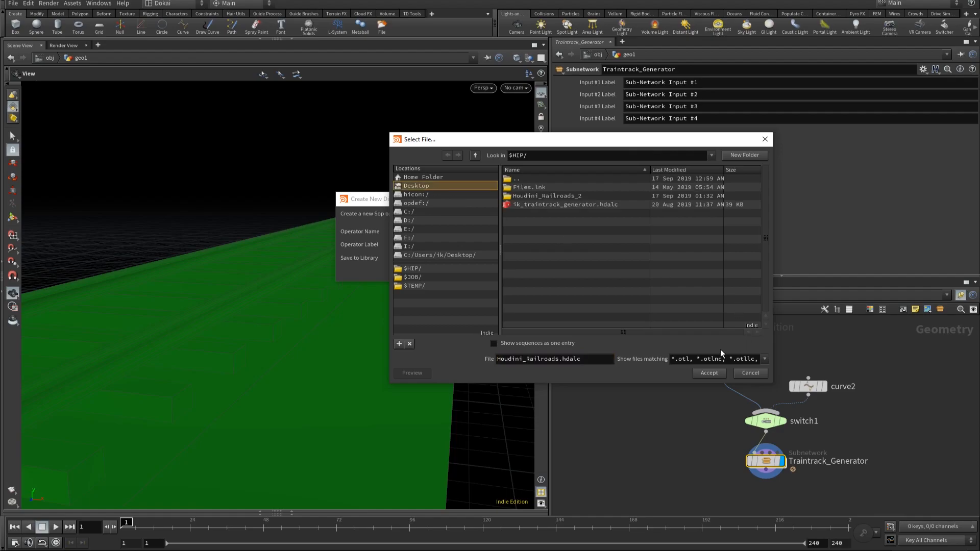
left_click(708, 373)
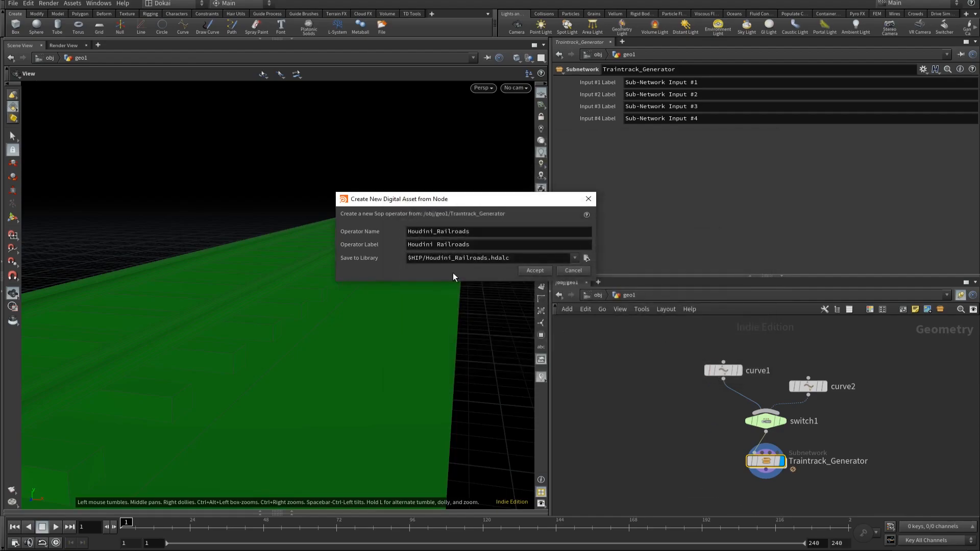
left_click(532, 272)
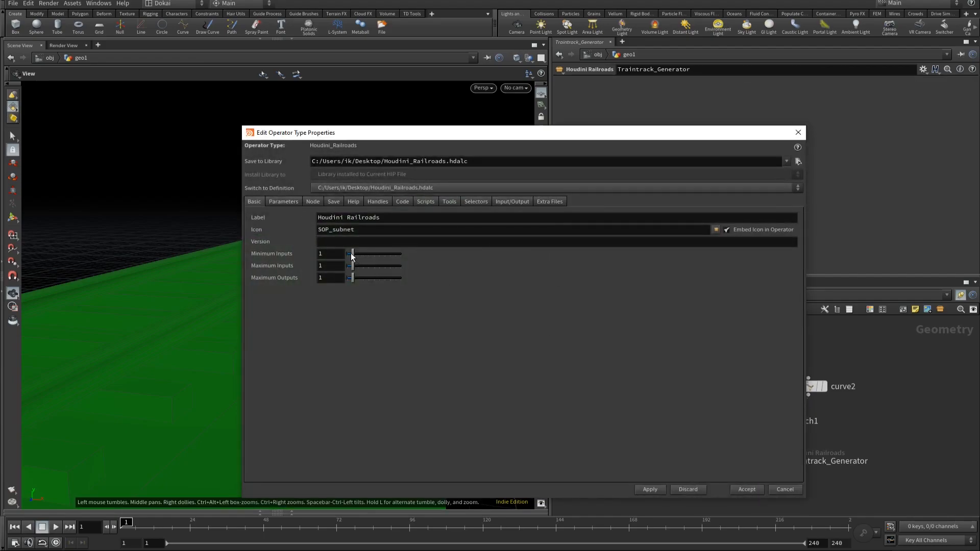
Step: Set the asset's minimum inputs and maximum outputs to 0 and apply the change
left_click_drag(354, 254, 347, 254)
left_click_drag(353, 278, 345, 278)
left_click(649, 490)
Step: Add all parameters of the Control node inside Traintrack_Generator to the asset's parameter interface under root
left_click_drag(372, 136, 141, 128)
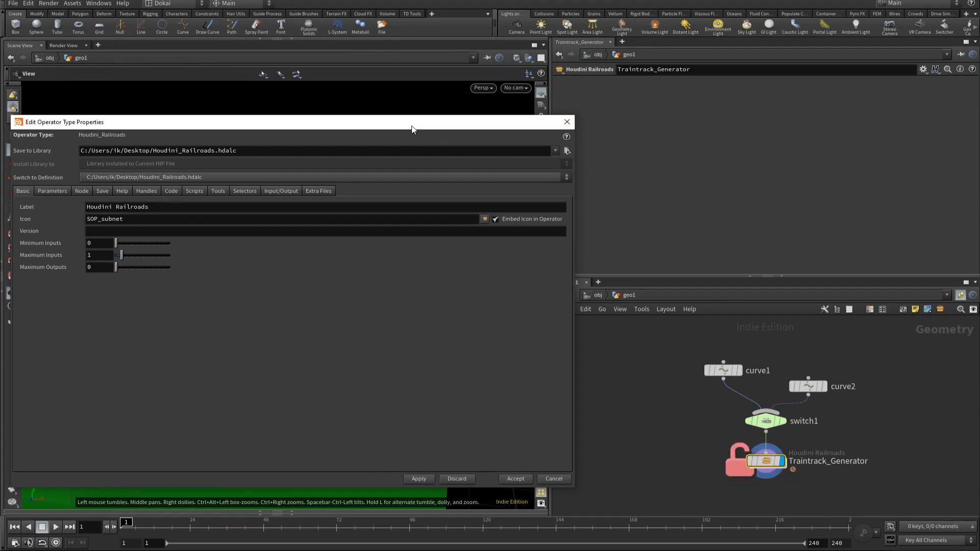
left_click_drag(413, 129, 527, 89)
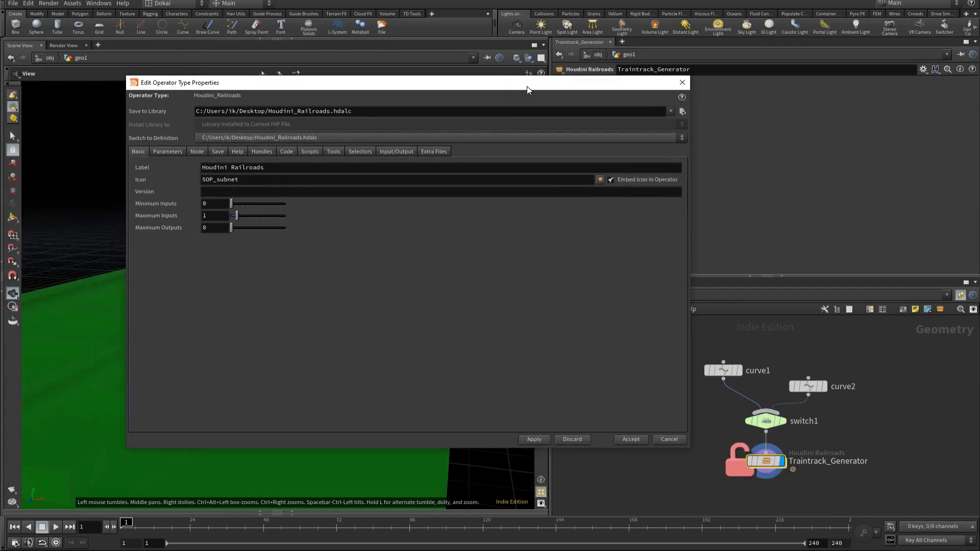
left_click(176, 151)
left_click_drag(450, 87, 406, 73)
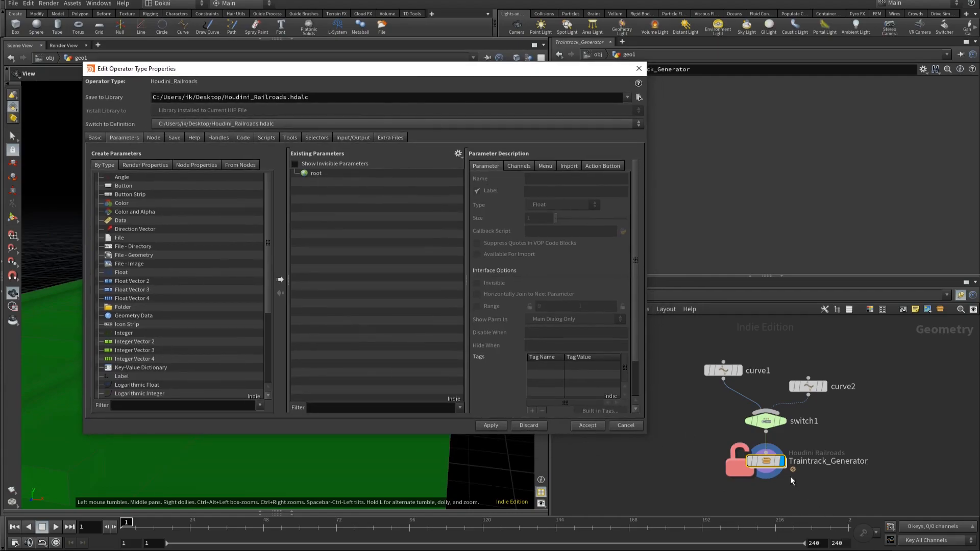
double_click(767, 461)
left_click_drag(863, 402, 315, 176)
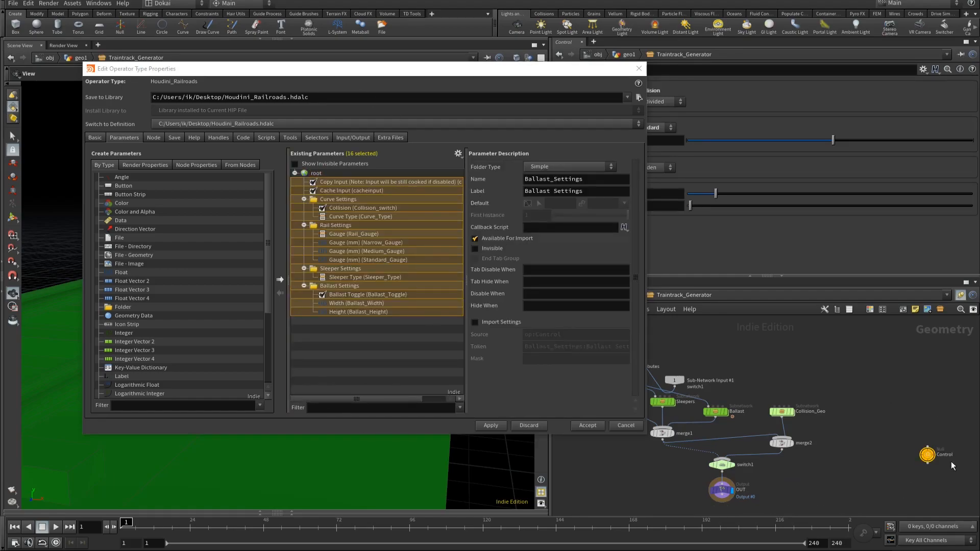
Step: Delete the Copy Input and Cache Input parameters from the asset's interface and apply the change
left_click(347, 183)
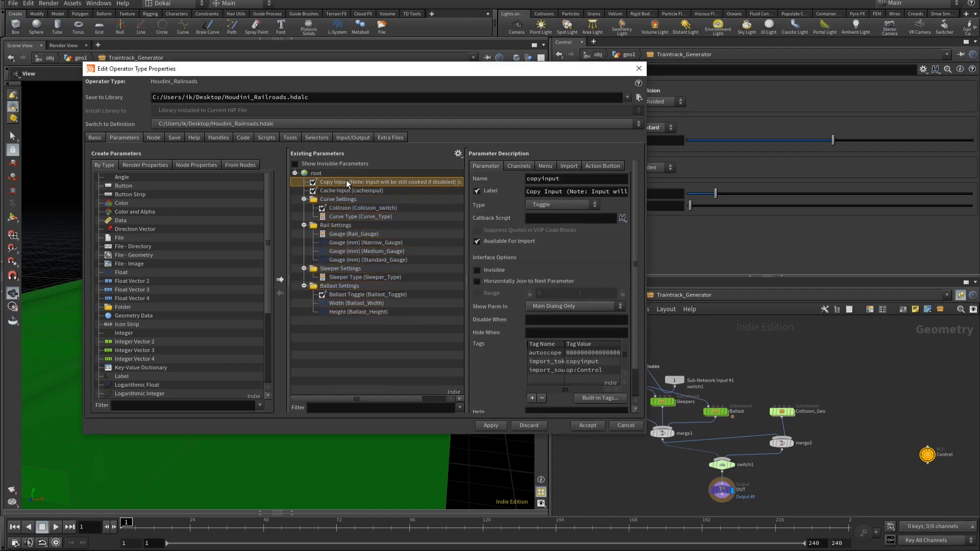
key("Delete")
key("Delete")
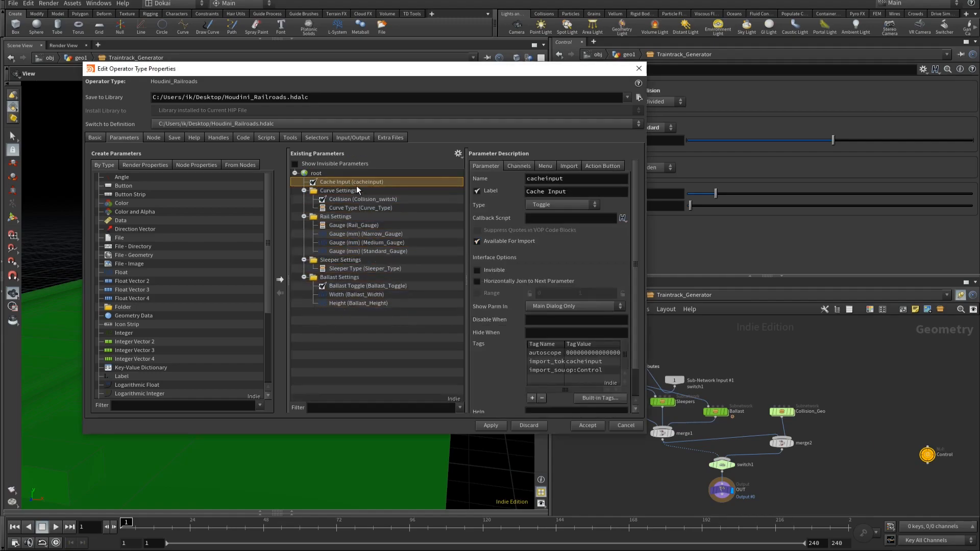
left_click(499, 424)
Step: Inspect the channel reference behind Gauge (mm) on the Control node
left_click_drag(549, 71, 466, 67)
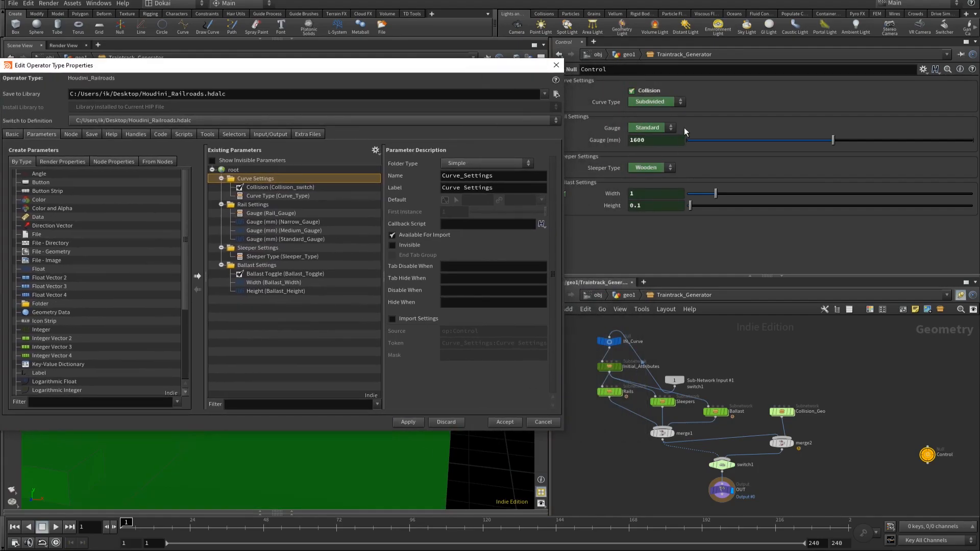
left_click(600, 138)
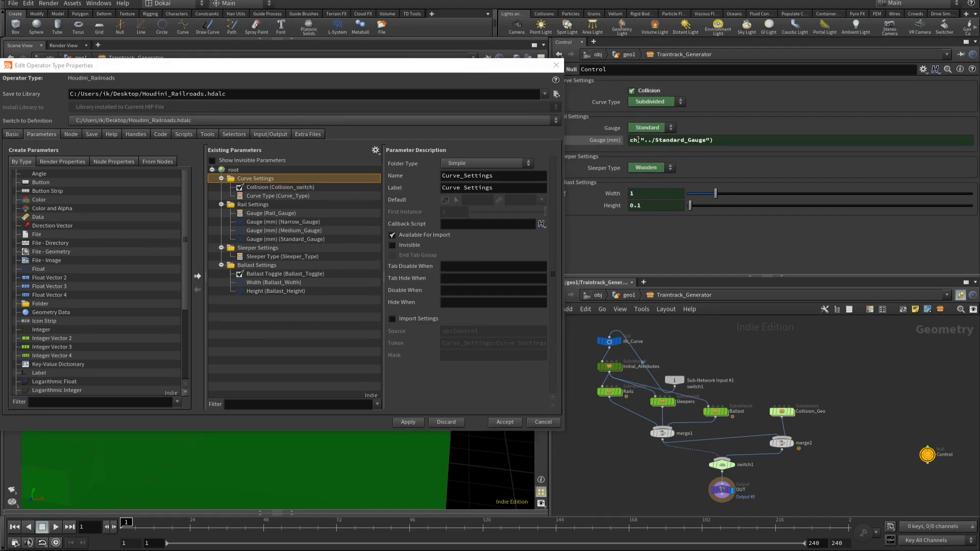
left_click(610, 140)
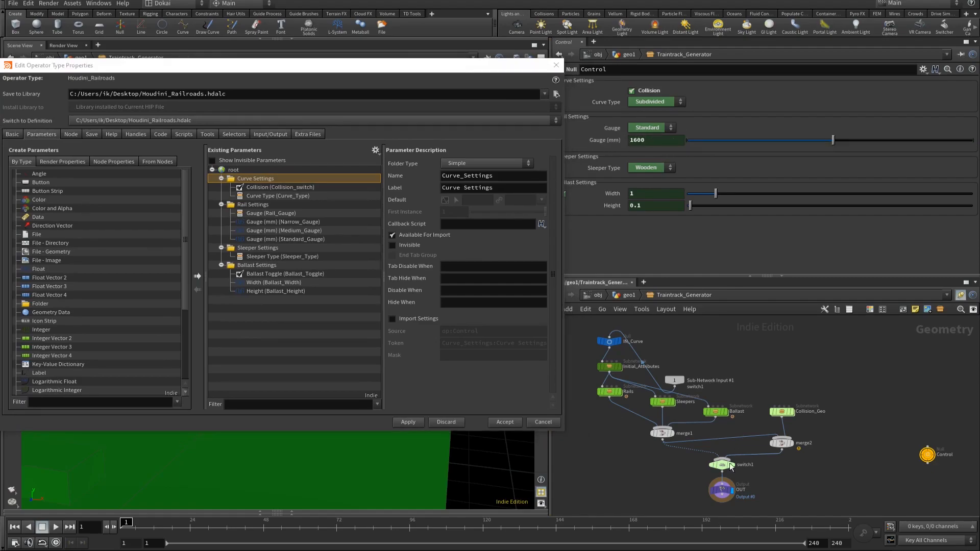
Step: Return to the geo1 network, review the Traintrack_Generator asset's parameters and accept the operator type properties
left_click(629, 294)
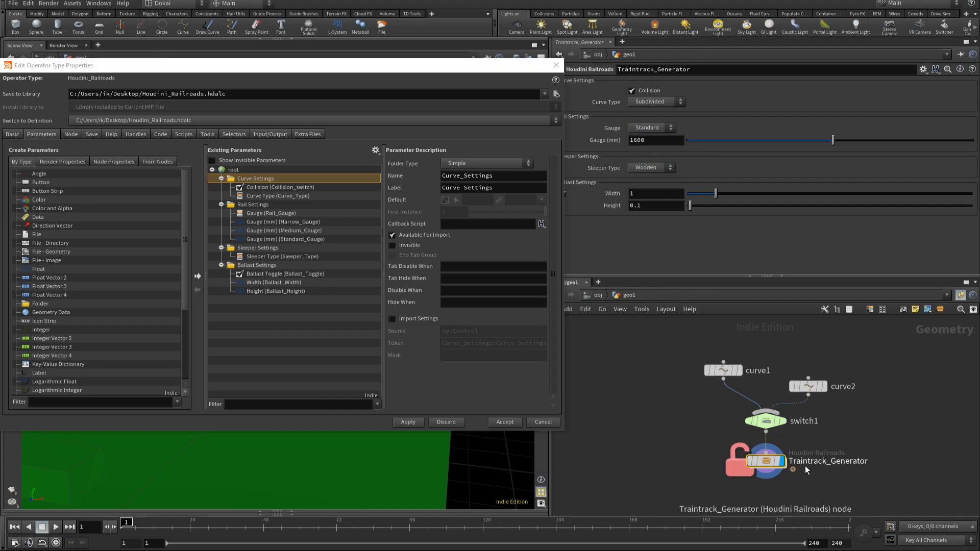
mouse_move(782, 448)
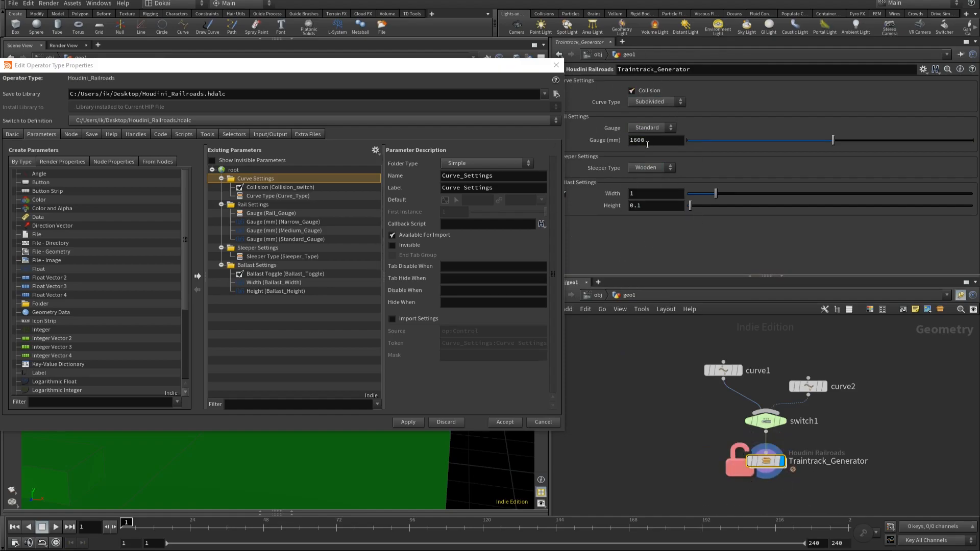
mouse_move(425, 71)
left_mouse_down()
mouse_move(683, 326)
mouse_move(782, 157)
mouse_move(763, 92)
mouse_move(537, 73)
mouse_move(437, 84)
left_mouse_up()
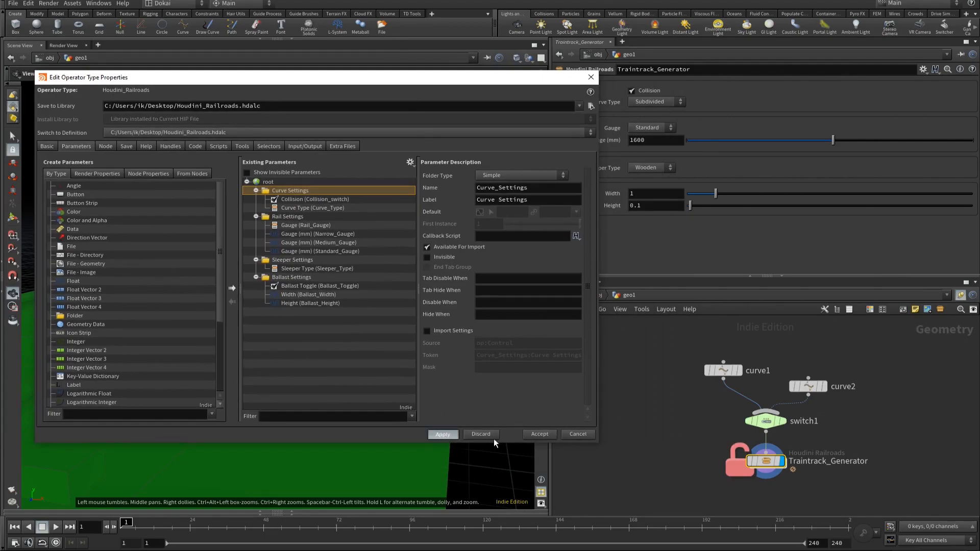
left_click(540, 433)
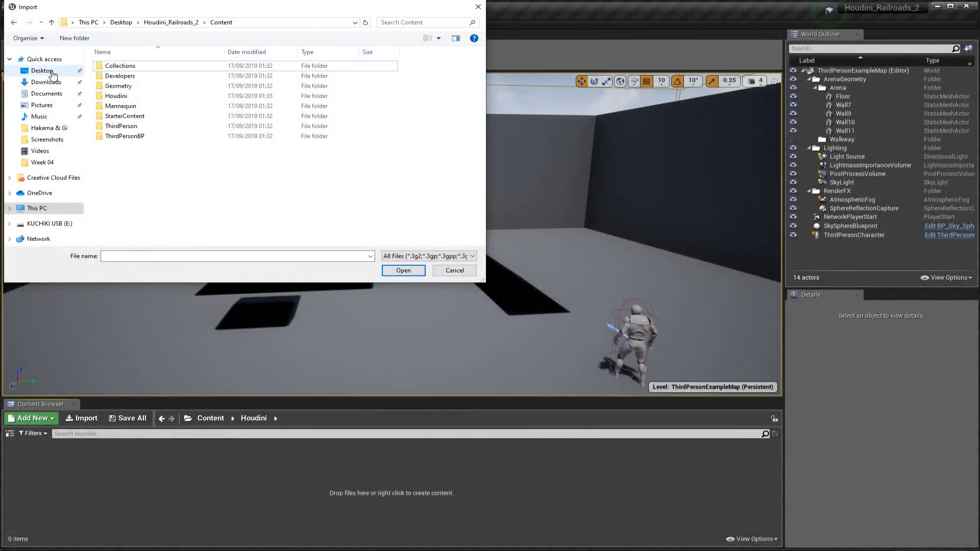
Step: Switch to Unreal and import the Houdini_Railroads asset file from the Desktop into the Houdini content folder
left_click(40, 70)
left_click(175, 86)
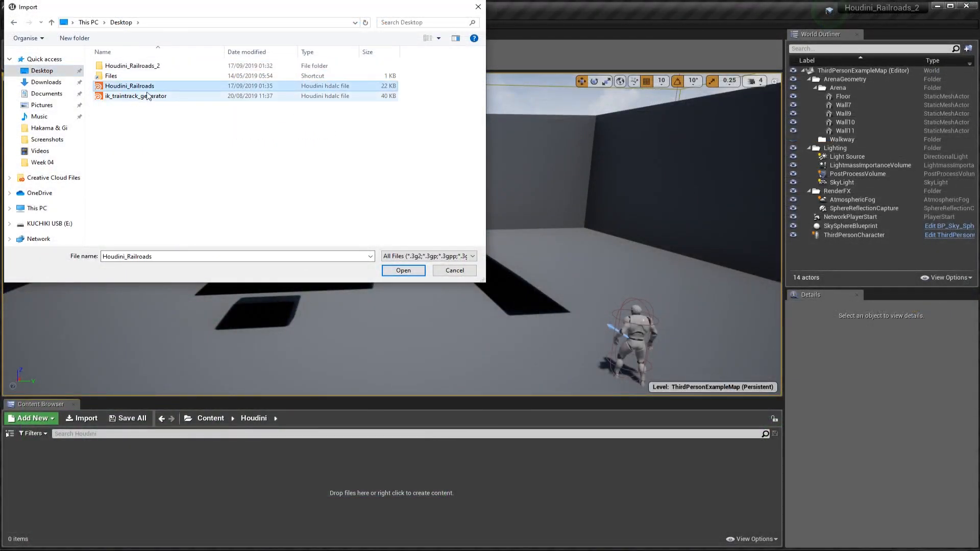
left_click(406, 275)
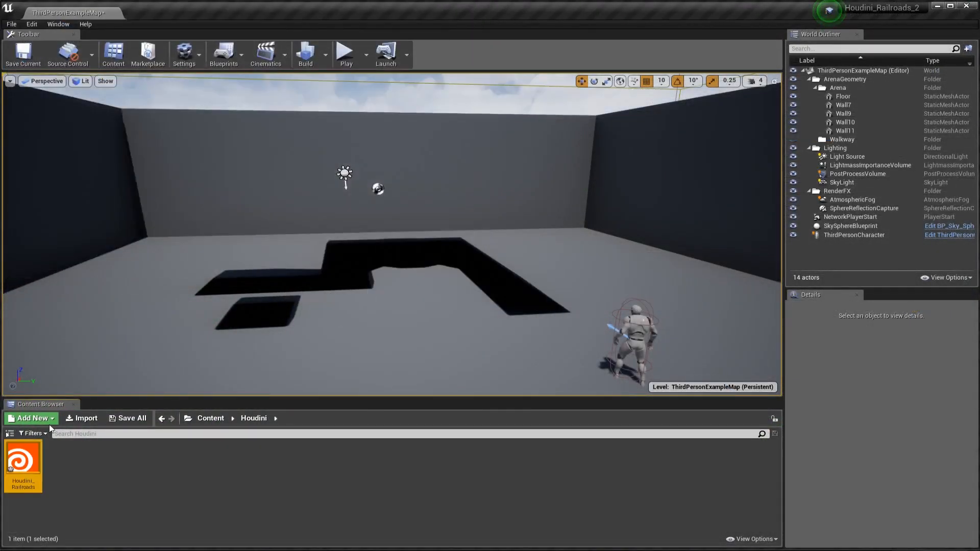
Step: Place the Houdini_Railroads asset on the arena floor and review its Houdini parameters
mouse_move(30, 453)
left_click_drag(30, 453, 384, 327)
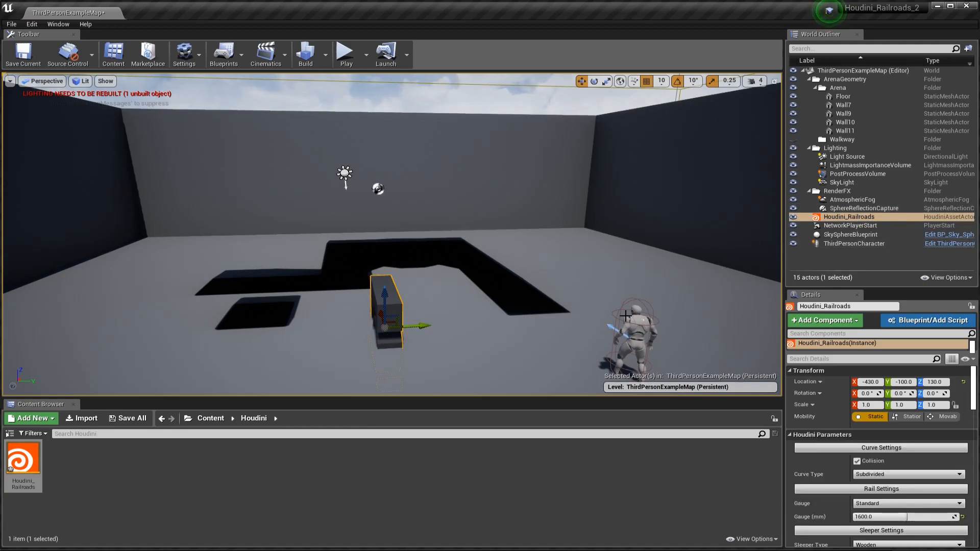
scroll(930, 454, "down", 3)
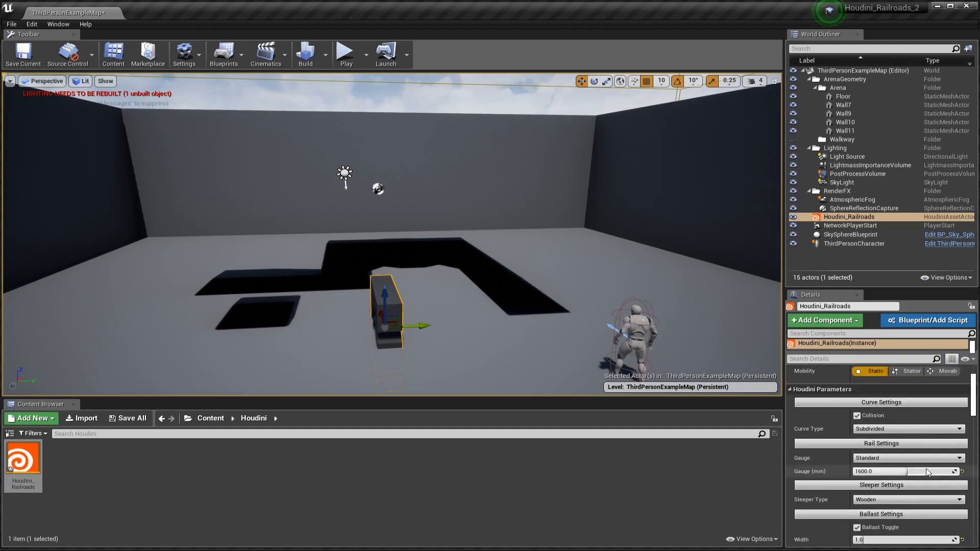
scroll(859, 459, "down", 2)
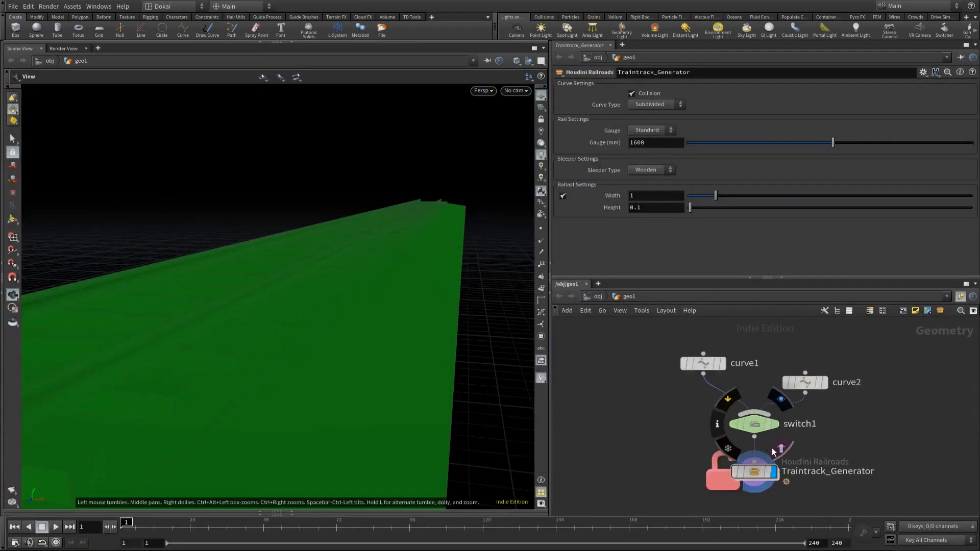
Step: Switch to Houdini, cut the wire from switch1 to Traintrack_Generator to test the asset without input, and reconnect it
key("y")
left_click_drag(707, 447, 775, 448)
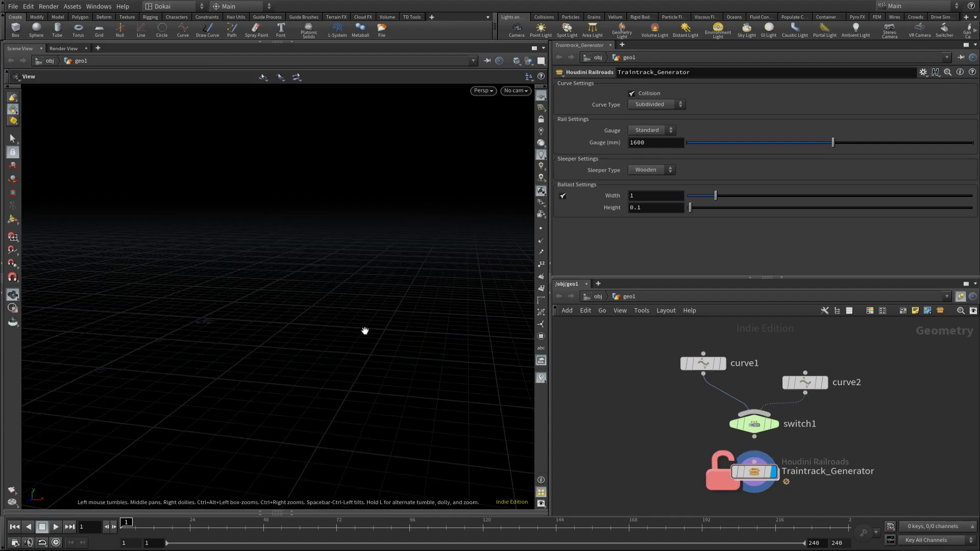
left_click(755, 440)
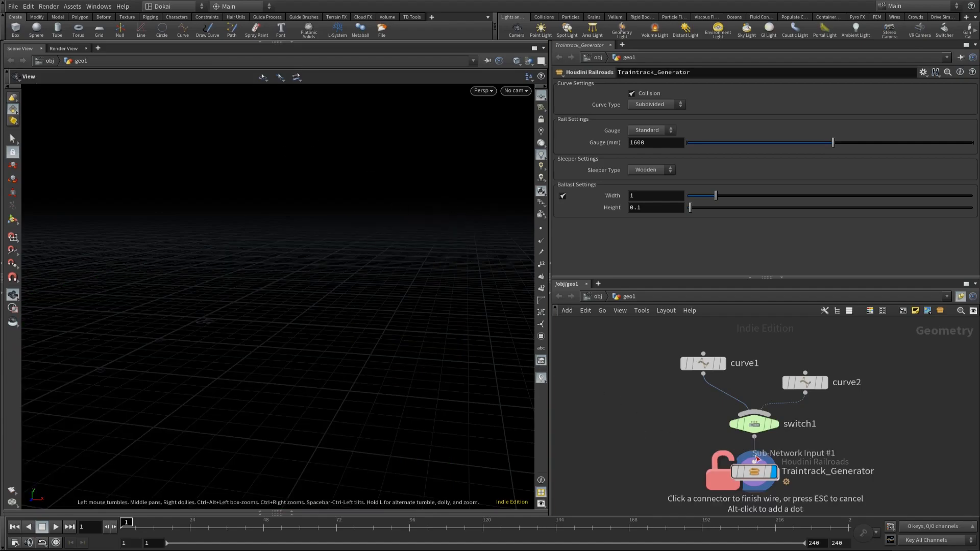
left_click(759, 478)
Step: Inside Traintrack_Generator, arrange the sub-network input directly above the IN_Curve node
double_click(756, 475)
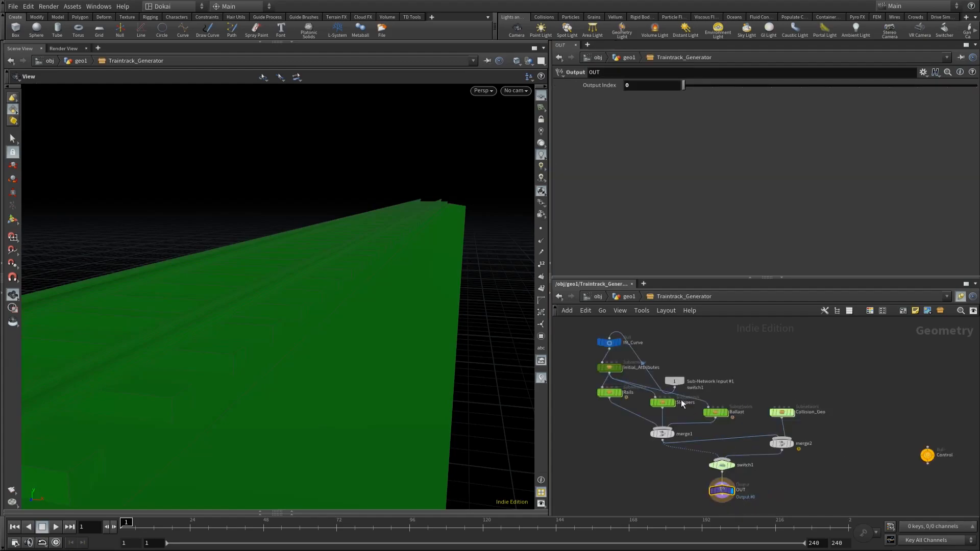
middle_click_drag(701, 332, 736, 393)
left_click_drag(707, 448, 657, 350)
scroll(644, 388, "up", 3)
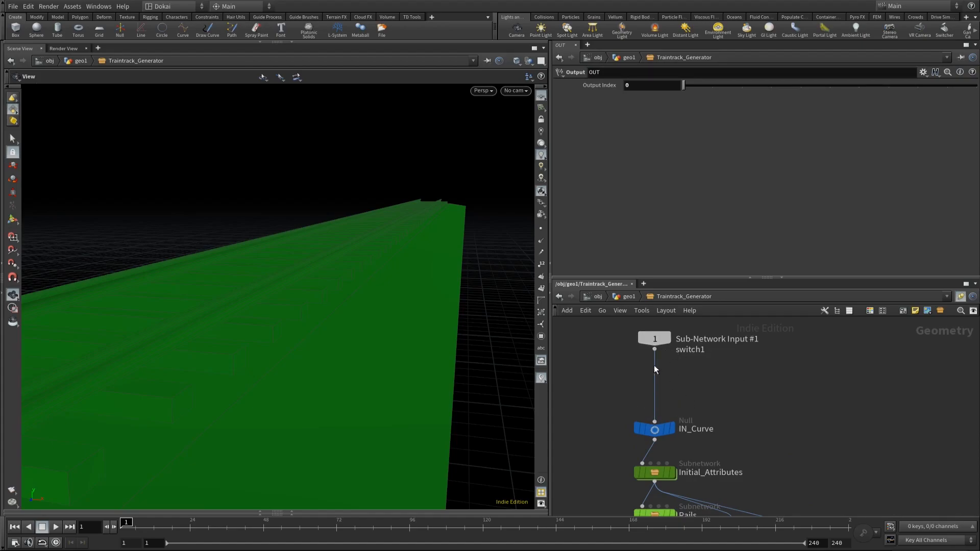
Step: Add a Curve node beside the sub-network input and set its coordinates to 0,0,-10 0,0,10
middle_click_drag(729, 398, 800, 397)
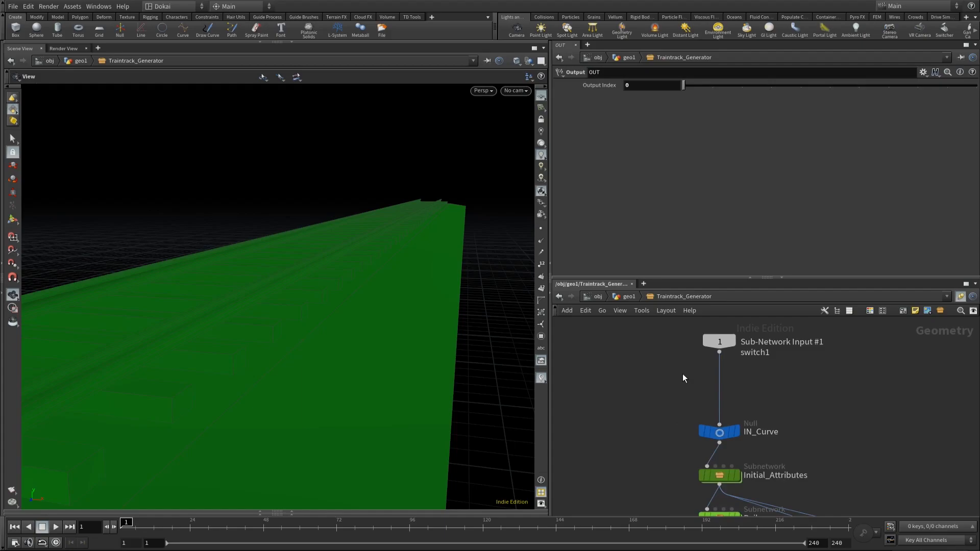
middle_click_drag(651, 375, 684, 382)
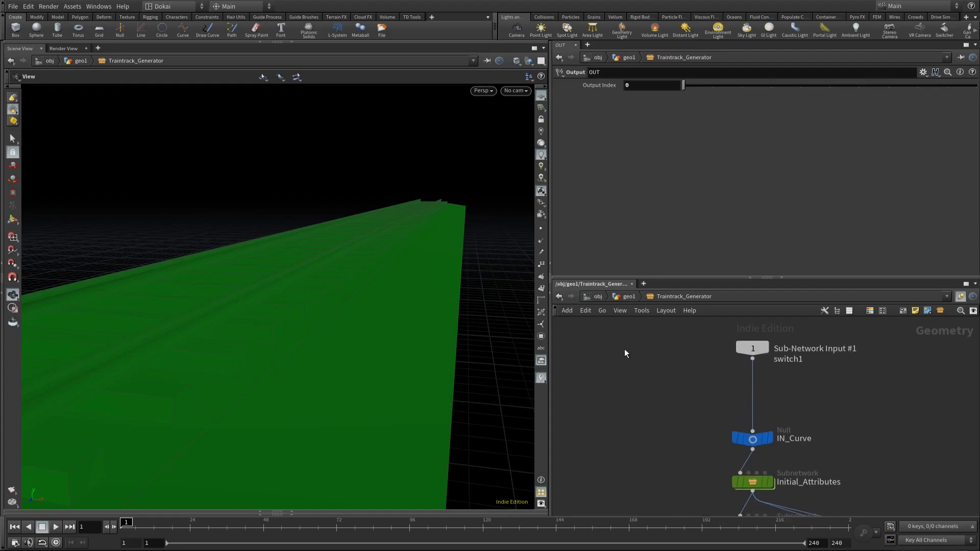
key("Tab")
type("curve")
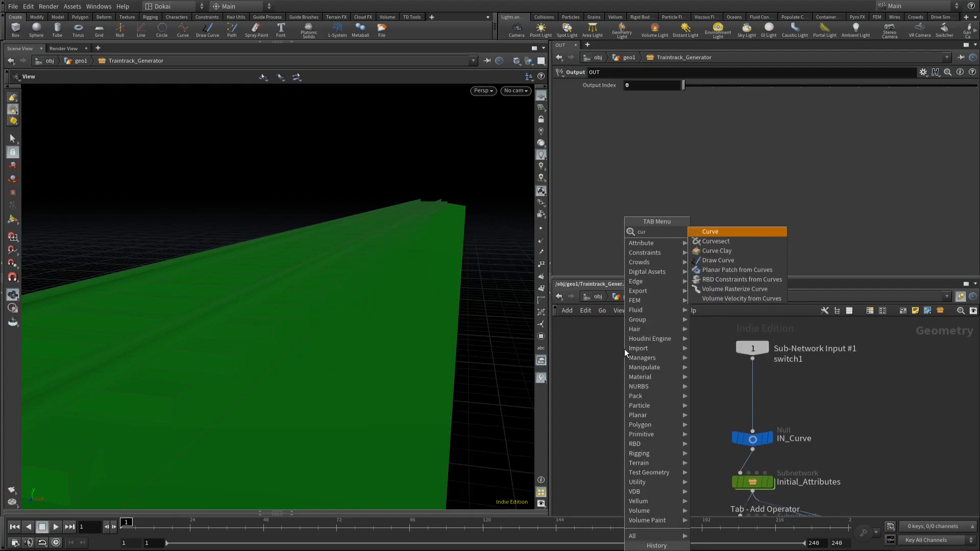
key("Return")
left_click(623, 348)
left_click(675, 111)
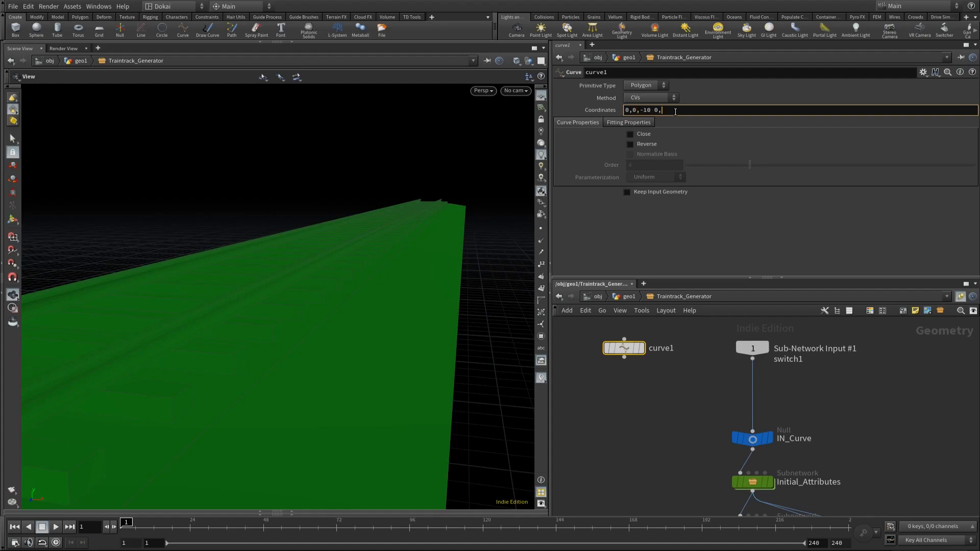
key("Return")
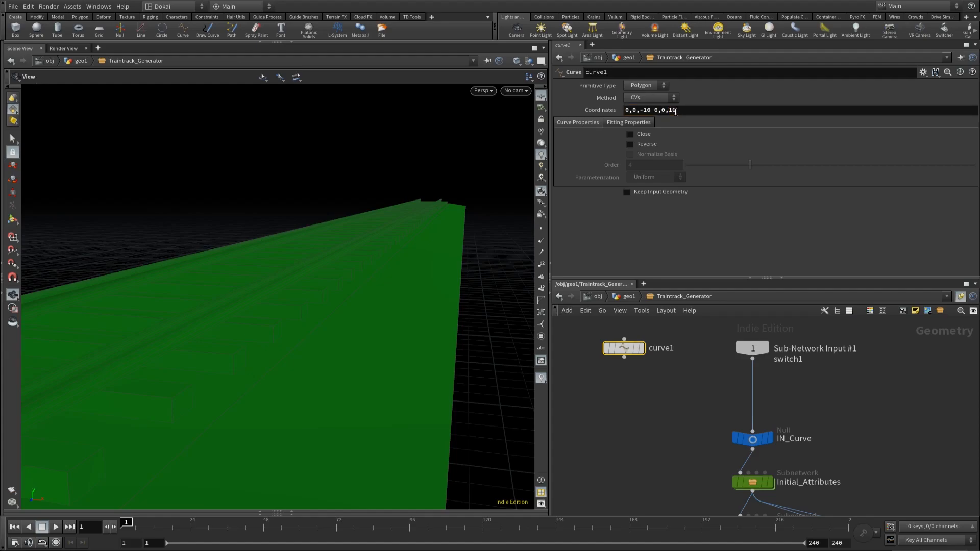
Step: Display the new default curve, frame it in the viewport and inspect it from above
left_click(641, 348)
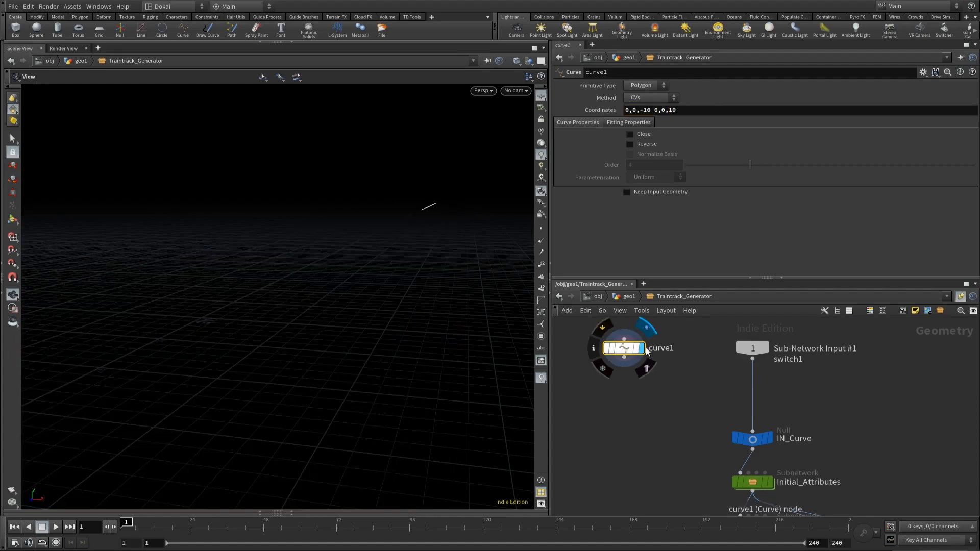
key("f")
left_click_drag(400, 242, 300, 291)
right_click_drag(339, 262, 446, 361)
left_click_drag(446, 362, 447, 342)
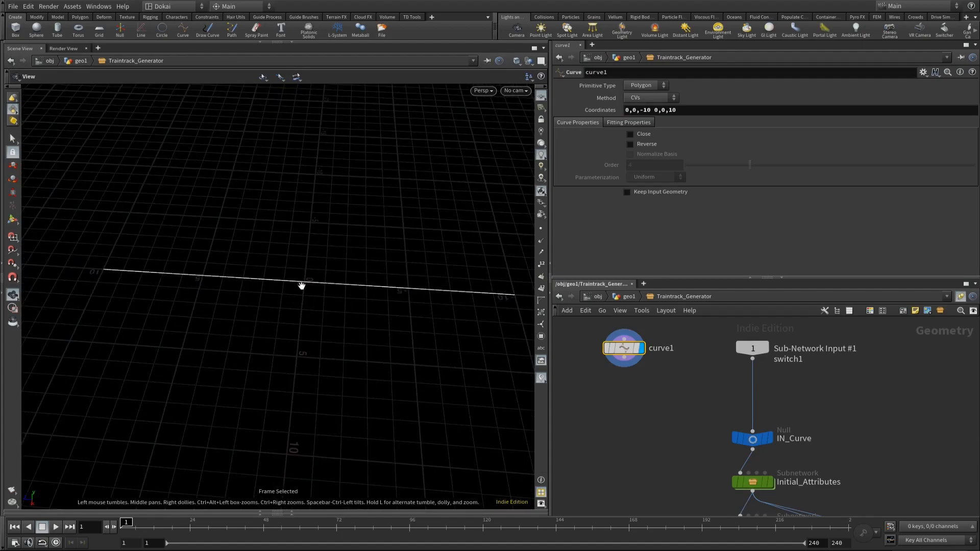
Step: Add a Switch node below the default curve
middle_click_drag(673, 394, 683, 374)
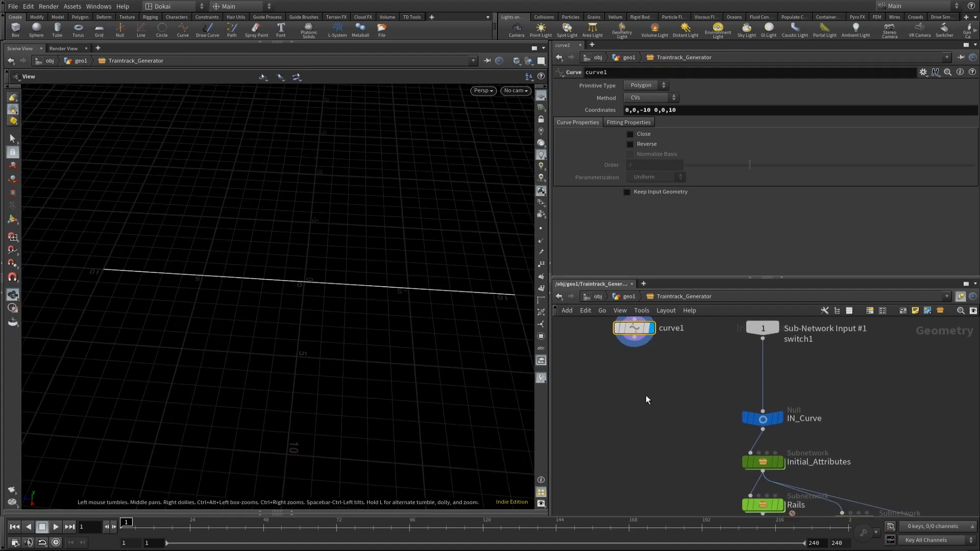
key("Tab")
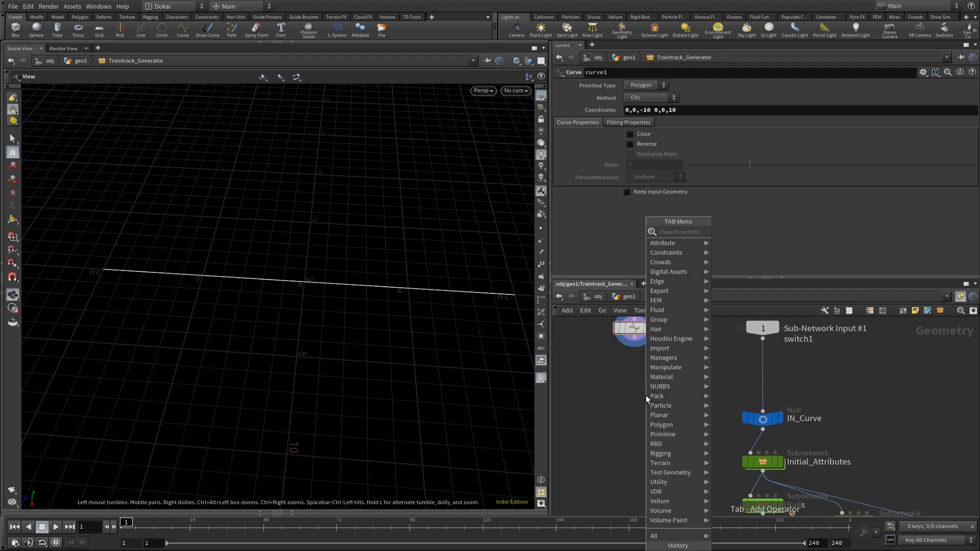
type("swi")
key("Return")
left_click(645, 395)
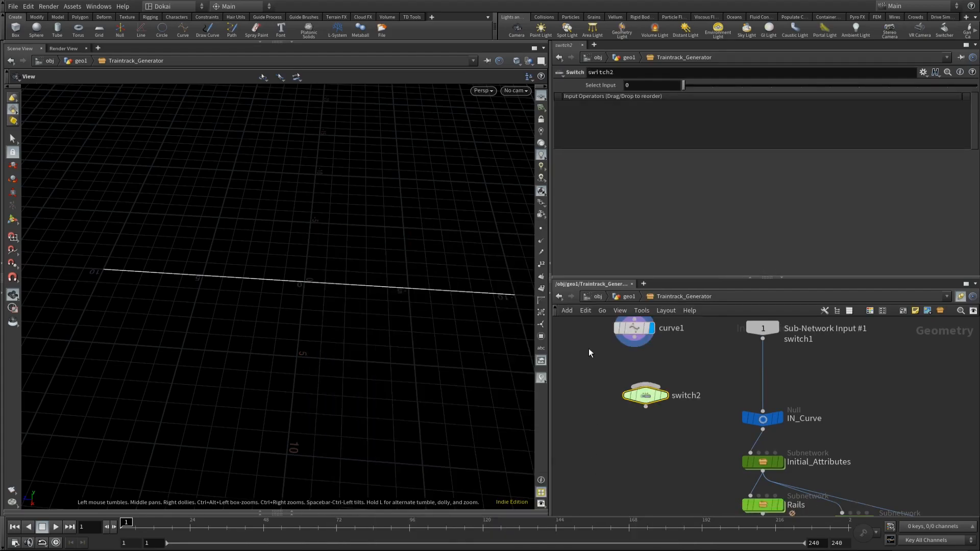
Step: Wire curve1 and IN_Curve into the new switch, feed its output into Initial_Attributes, and lay out the network
left_click_drag(640, 346, 762, 431)
left_click_drag(645, 407, 750, 452)
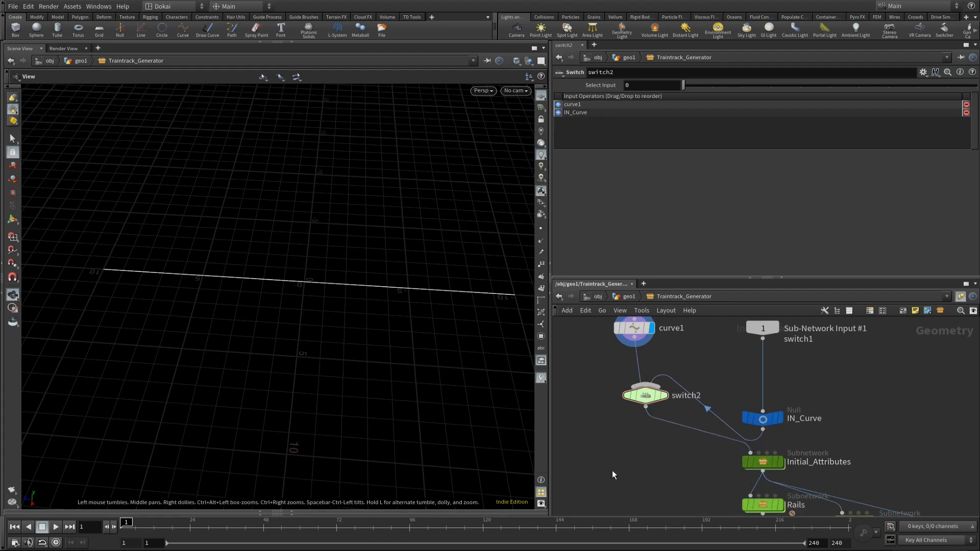
key("l")
middle_click_drag(809, 379, 829, 425)
Step: Display switch2 and set its Select Input to the expression fit01(npoints("../IN_Curve/"), 0, 1)
left_click(719, 429)
mouse_move(683, 90)
left_mouse_down()
mouse_move(705, 87)
mouse_move(688, 91)
left_mouse_up()
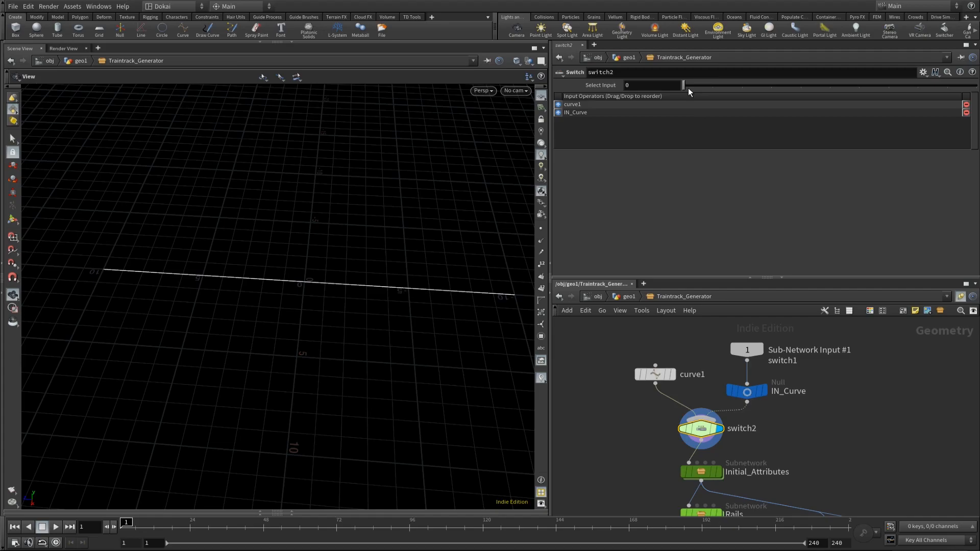
left_click(638, 84)
type("fit")
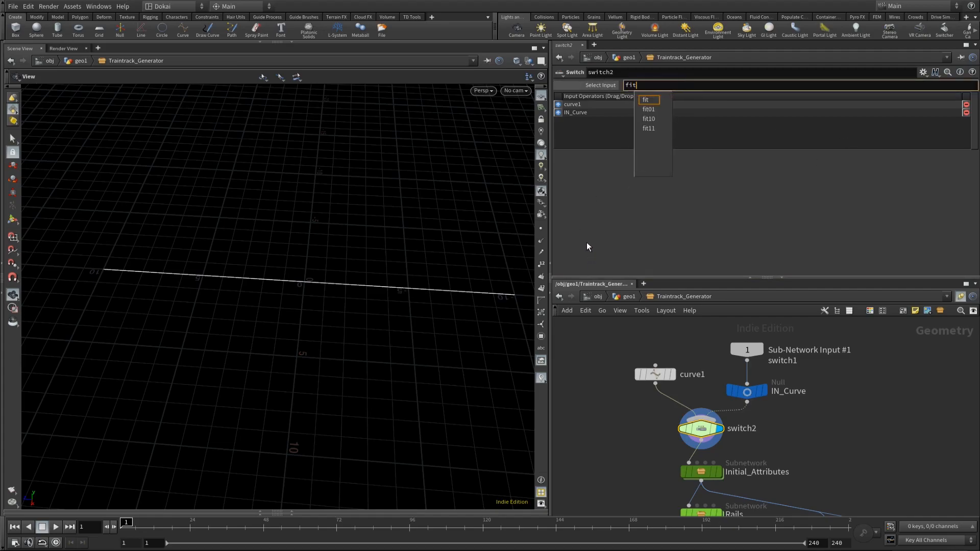
type("01(")
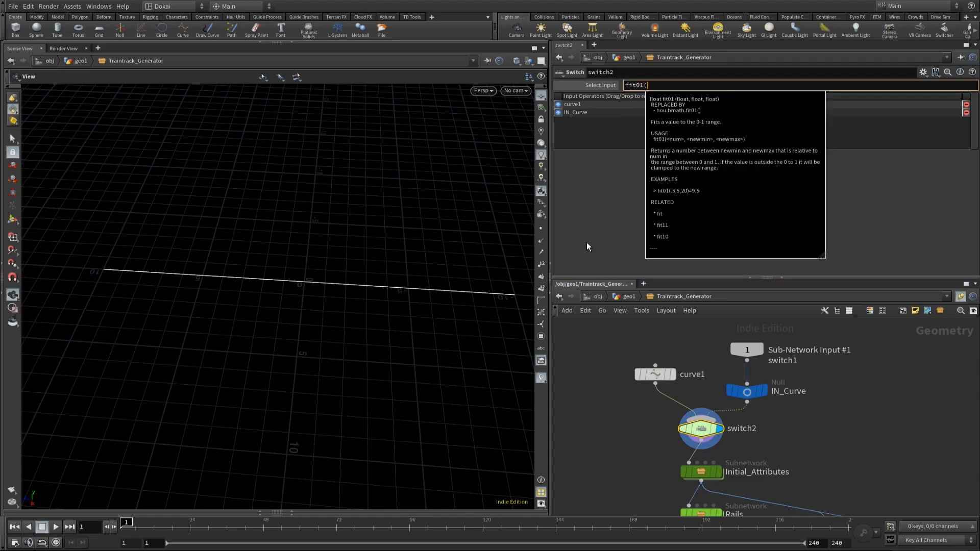
type("npoint")
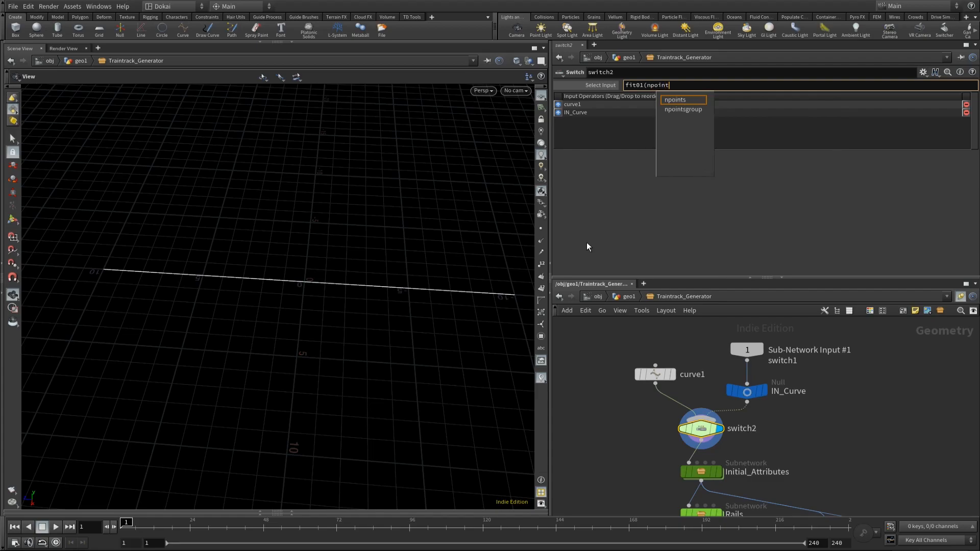
type("s")
key("BackSpace")
type("@")
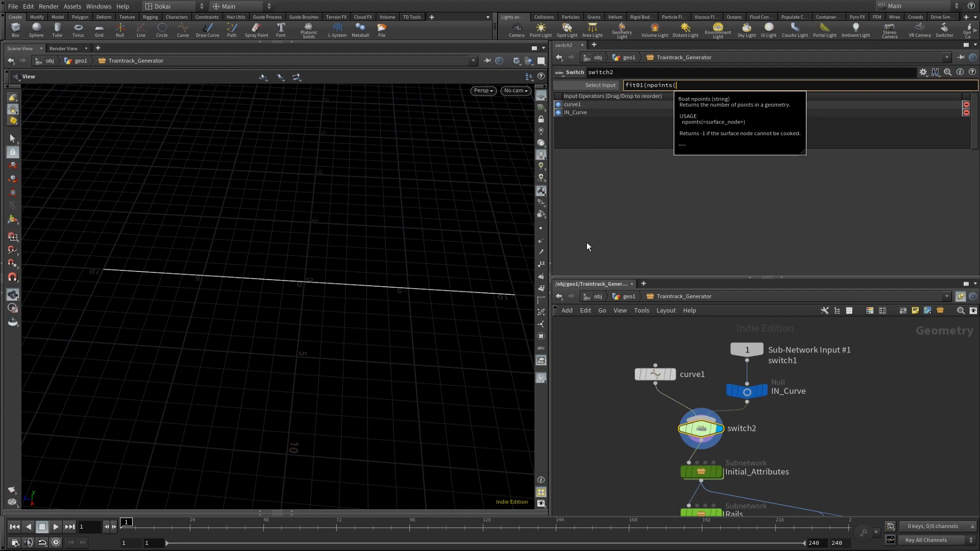
type("\"./")
type("./")
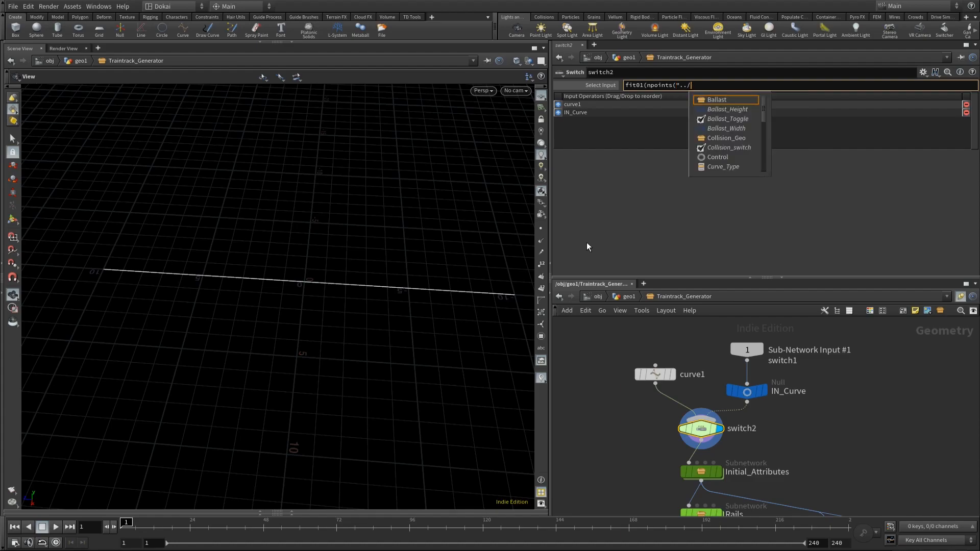
type("I")
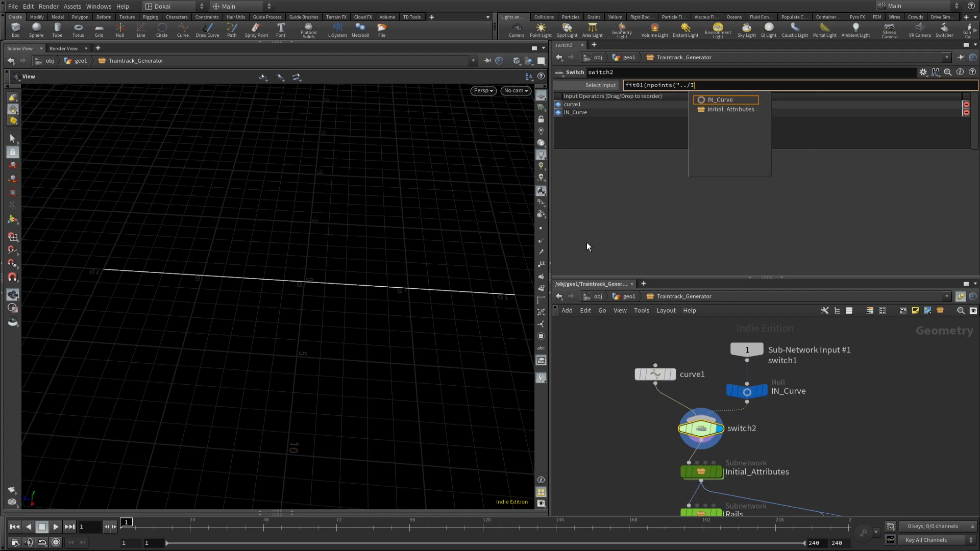
key("Tab")
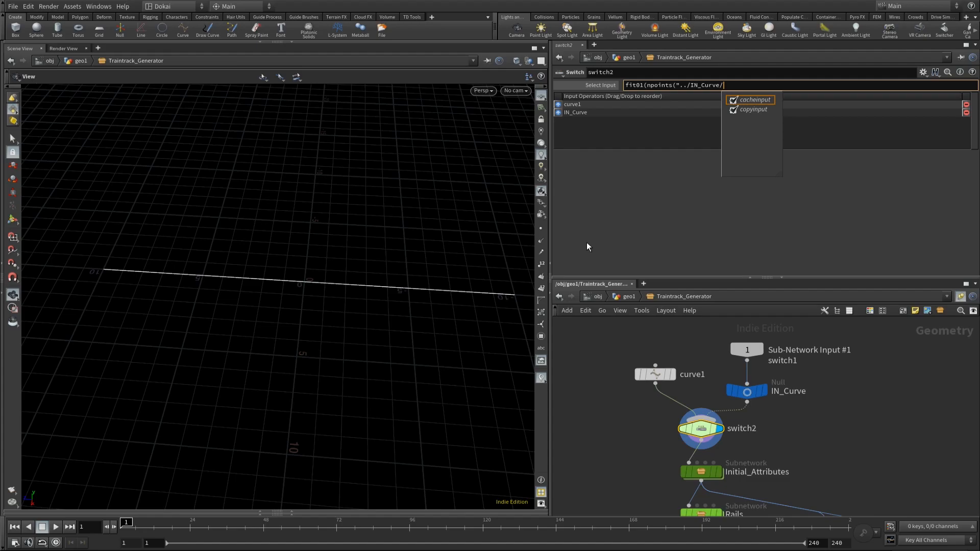
type("\"")
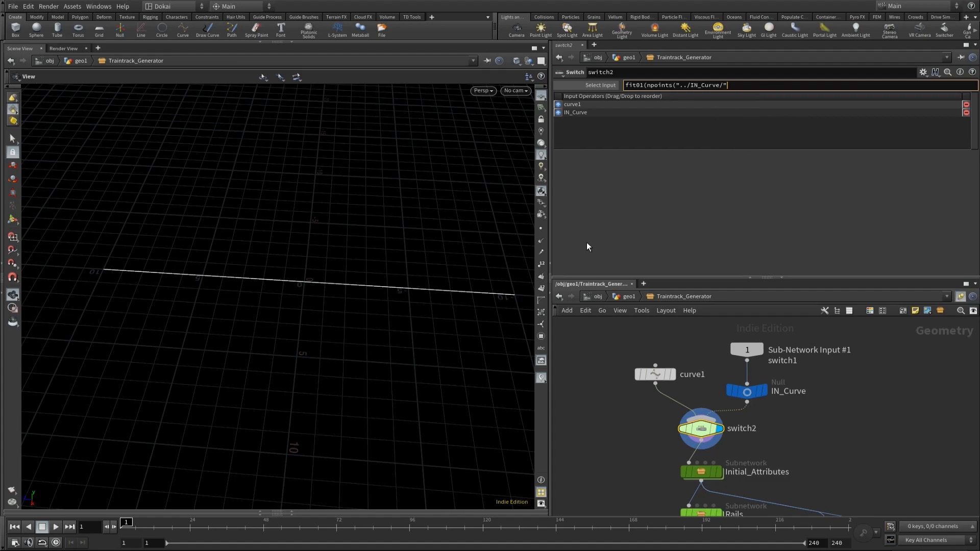
type(")")
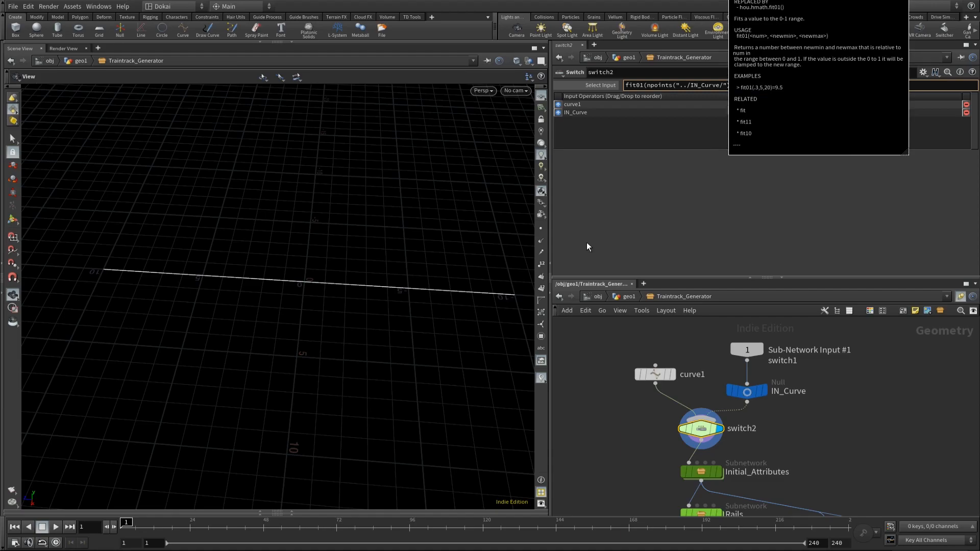
type(",")
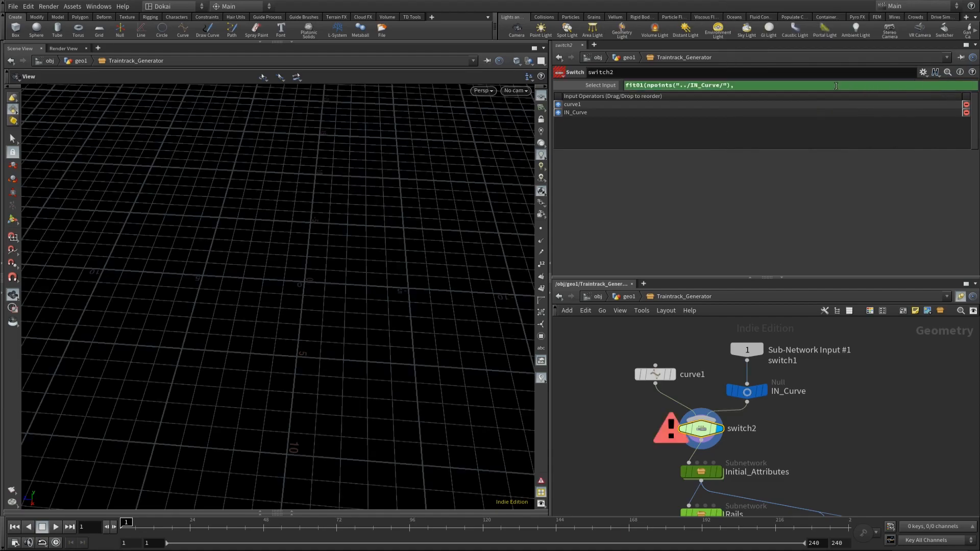
type(" 0, 1)")
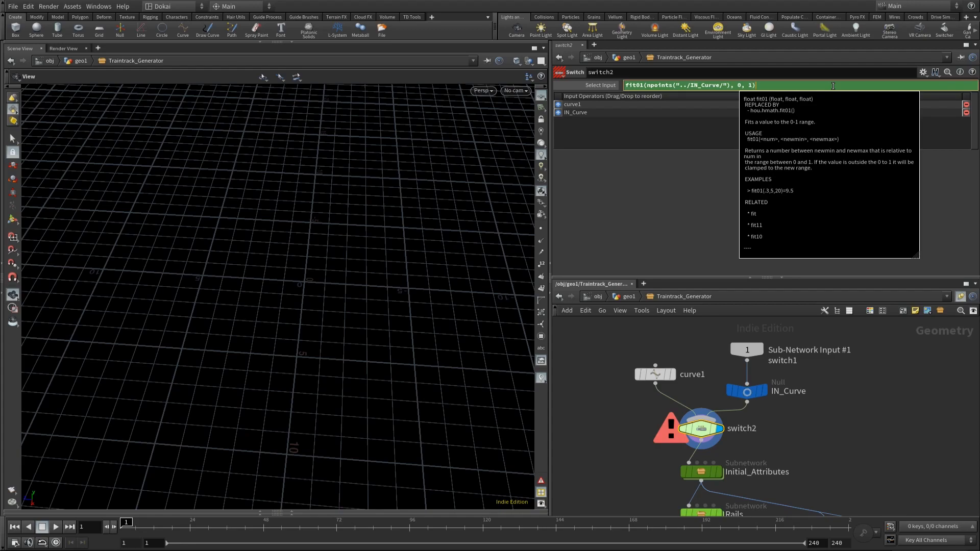
key("Return")
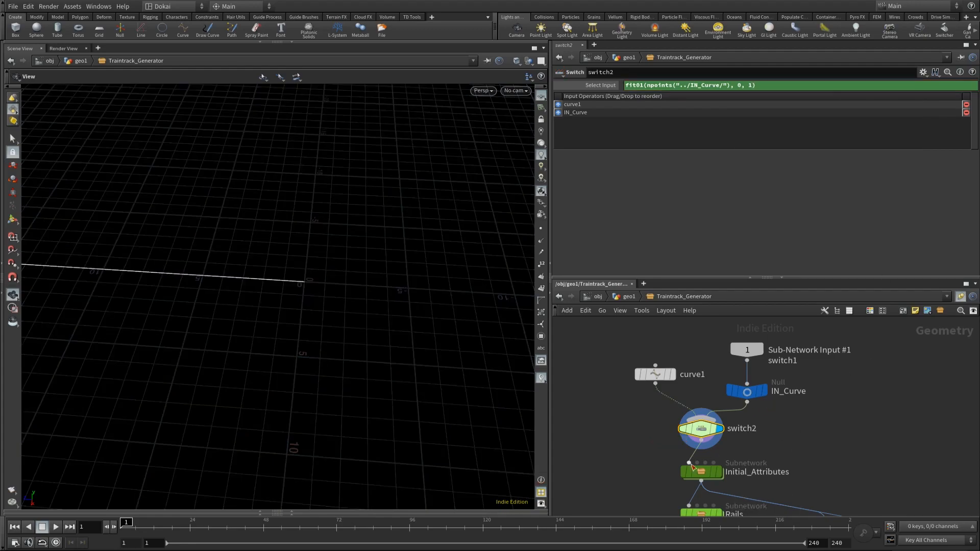
Step: Show the evaluated value of switch2's Select Input and display curve1 to check the switching
mouse_move(751, 399)
left_click(594, 85)
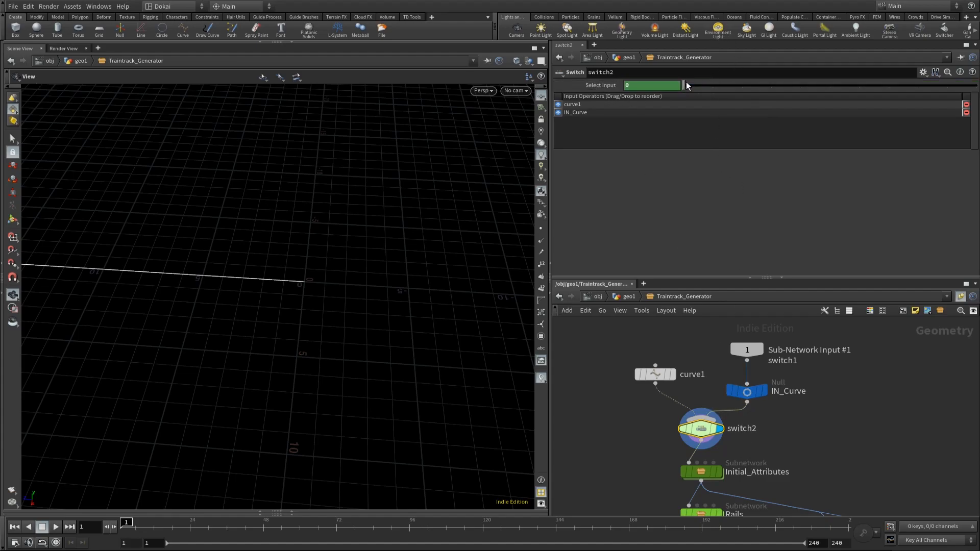
left_click(673, 376)
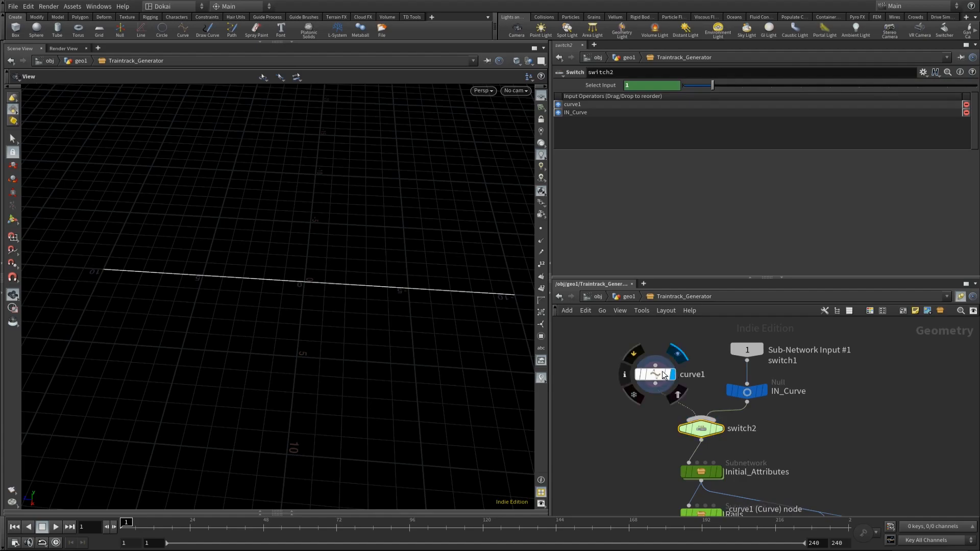
Step: Return from inside Traintrack_Generator to the geo1 network and frame the generated track
left_click(655, 376)
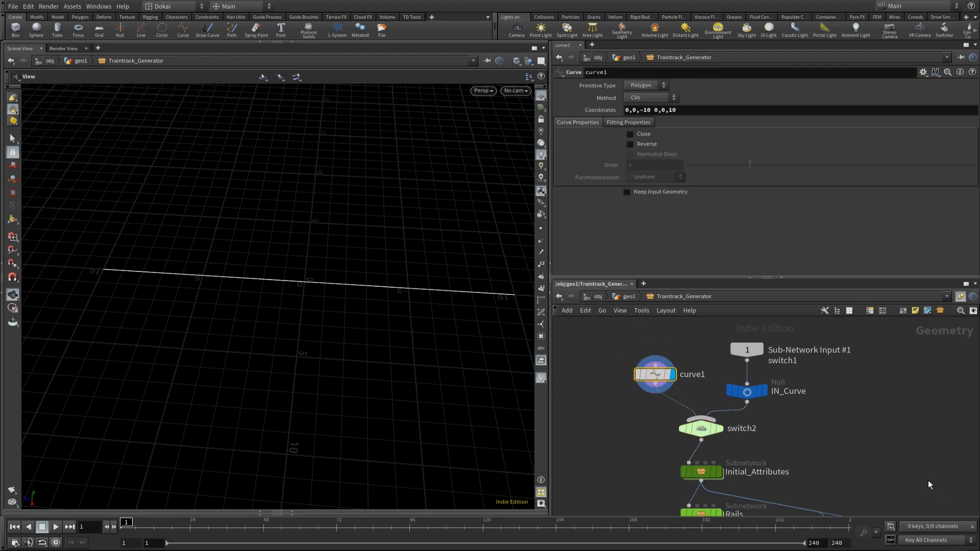
middle_click_drag(931, 490, 884, 448)
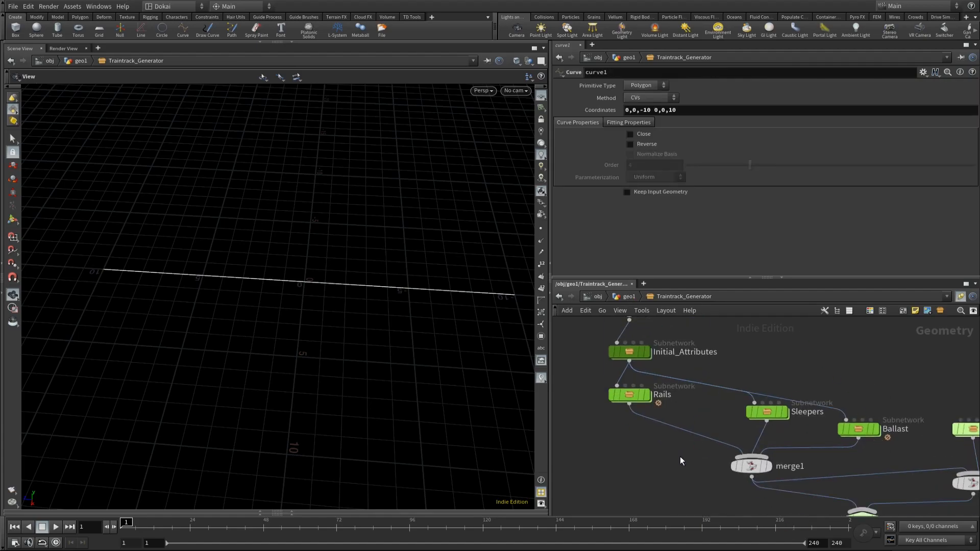
key("h")
scroll(784, 500, "up", 4)
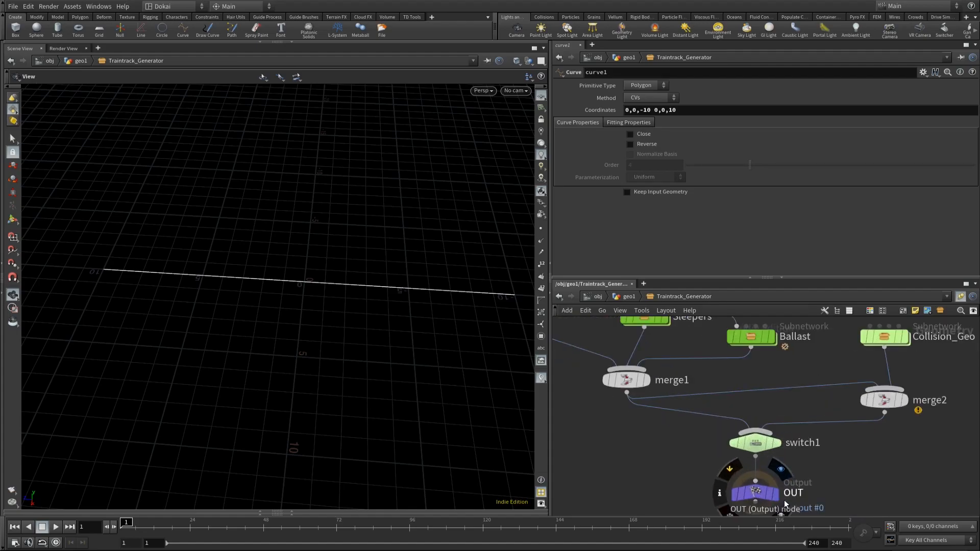
left_click(629, 296)
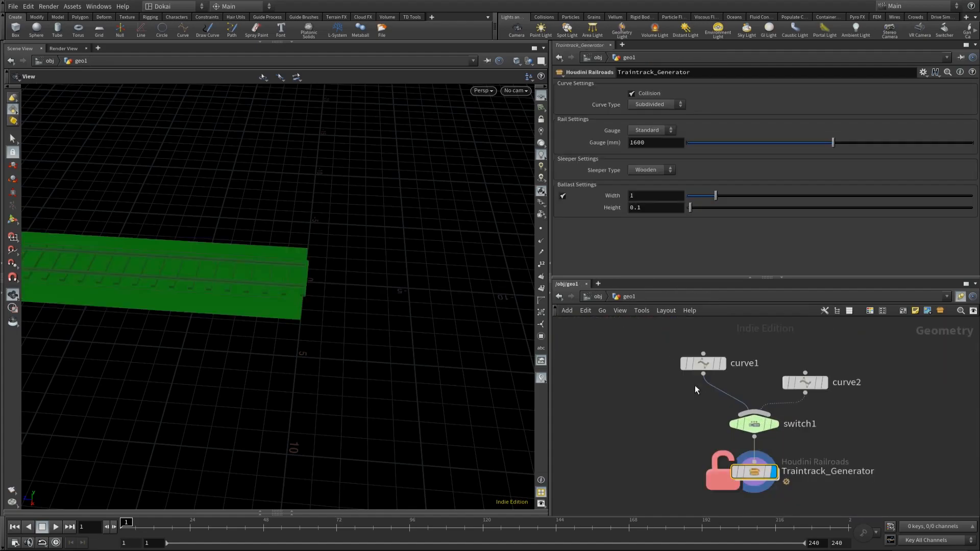
key("h")
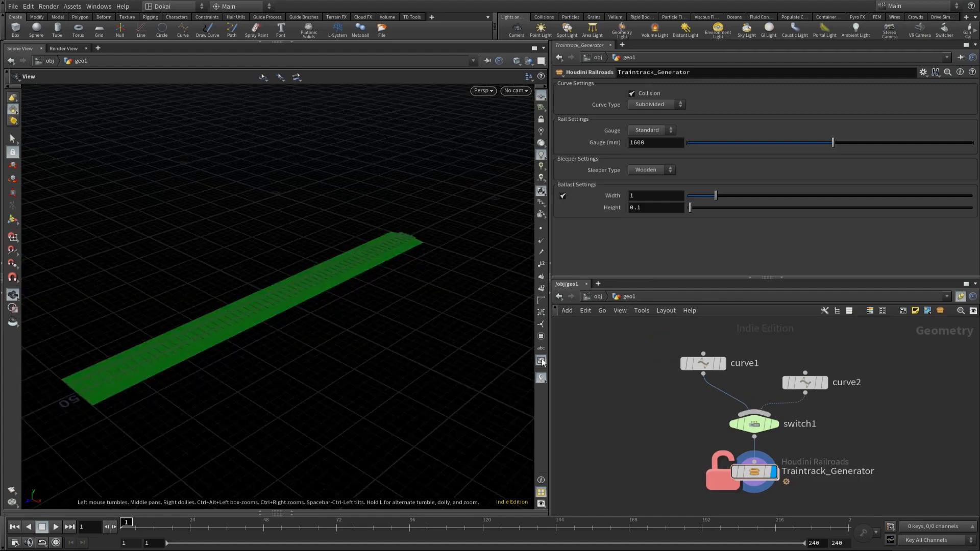
Step: Disconnect switch1 from Traintrack_Generator and save the generator's node type
key("y")
left_click_drag(697, 453, 775, 451)
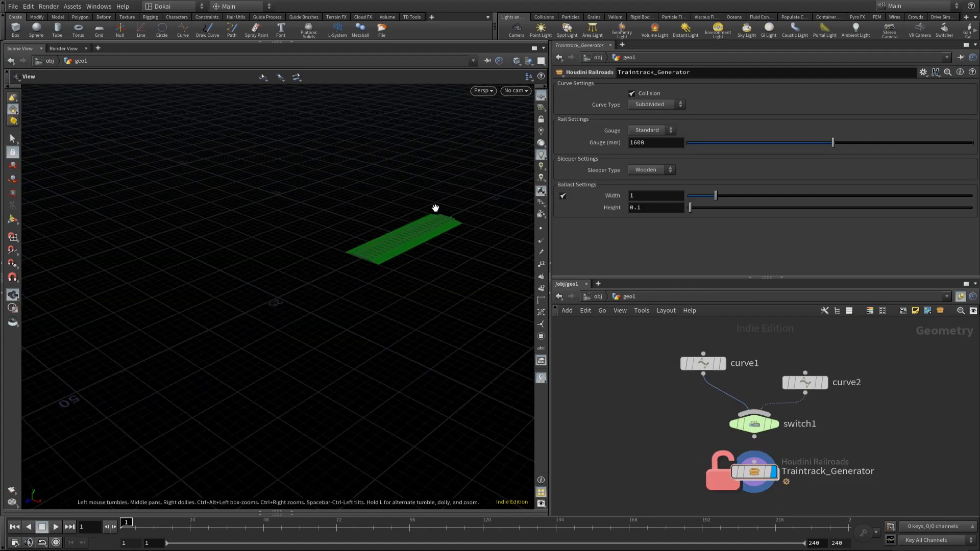
left_click_drag(426, 234, 389, 240)
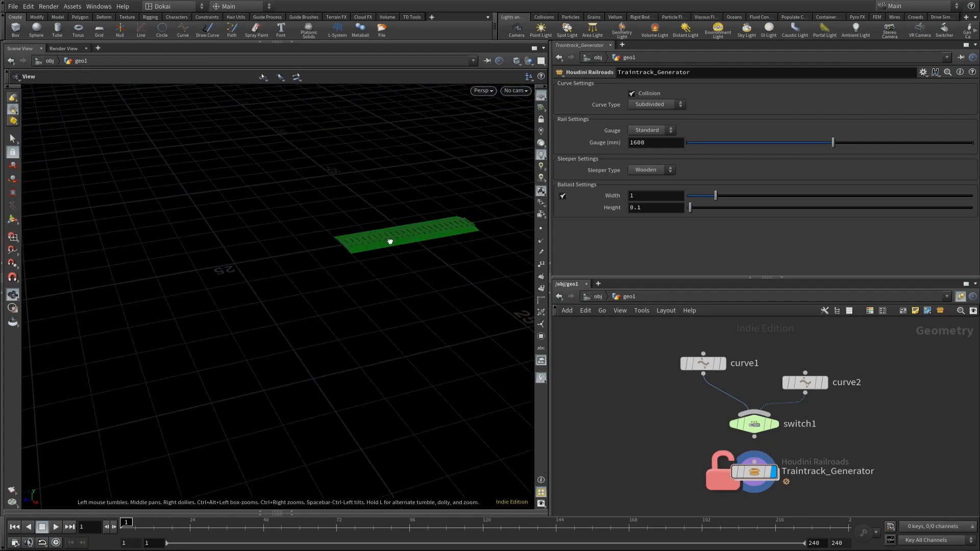
right_click(762, 470)
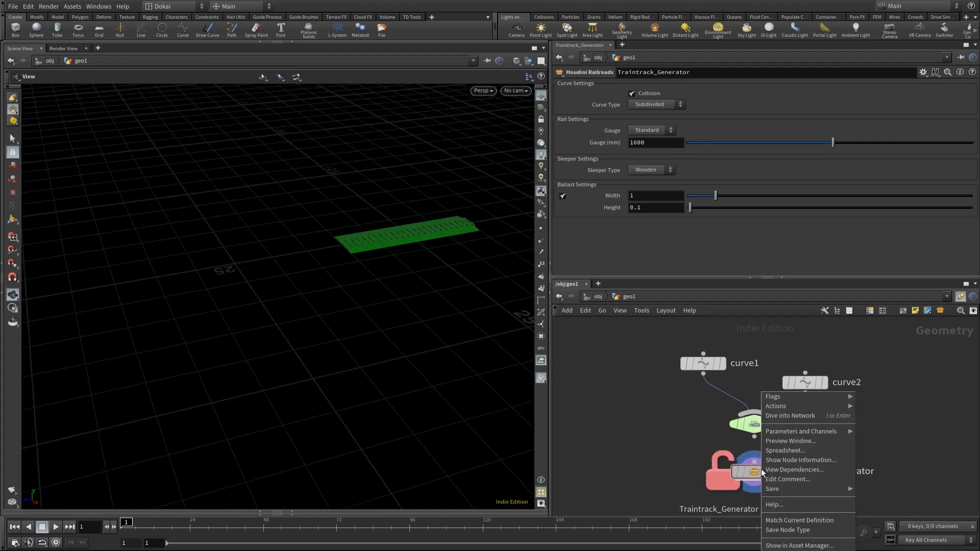
left_click(822, 528)
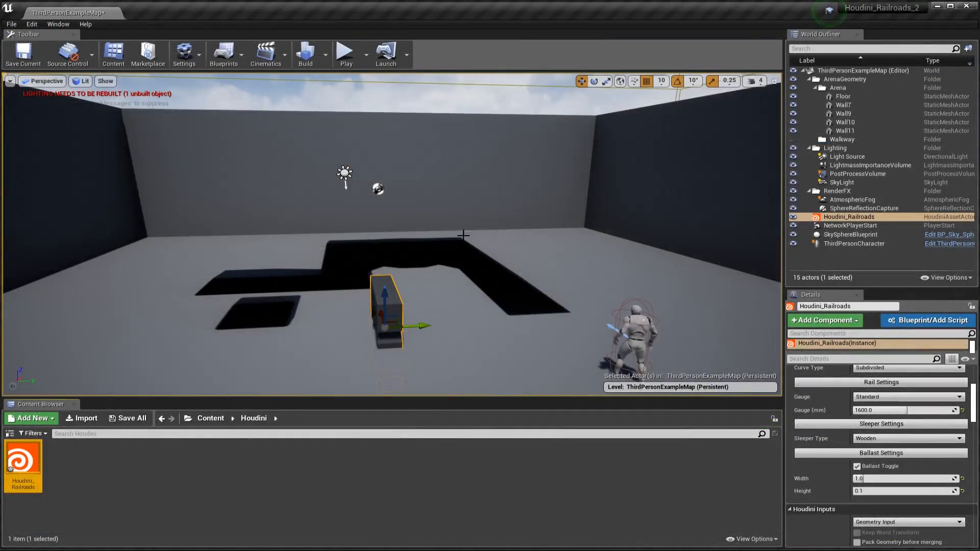
Step: Switch to Unreal, rebuild the selected Houdini_Railroads actor, and rebuild all instances of the Houdini_Railroads asset
right_click(388, 287)
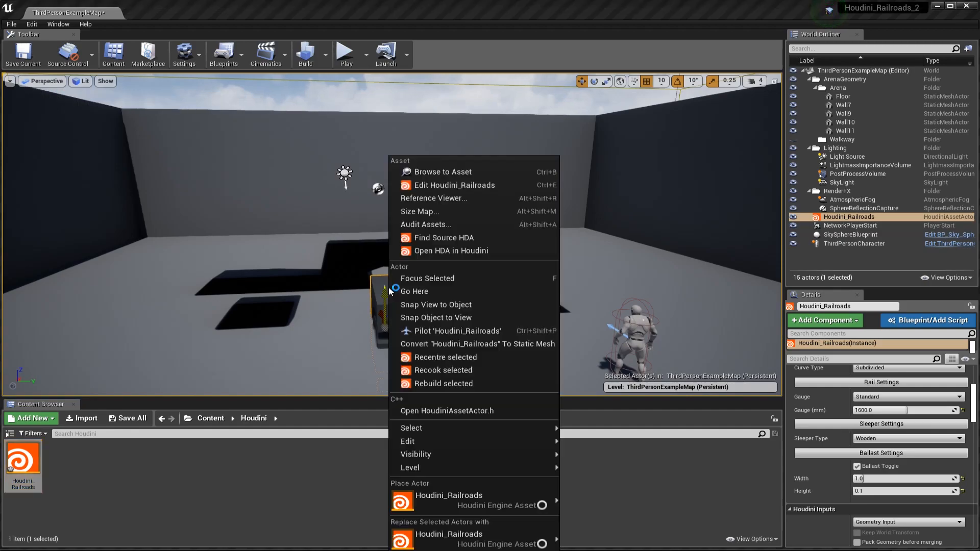
left_click(474, 382)
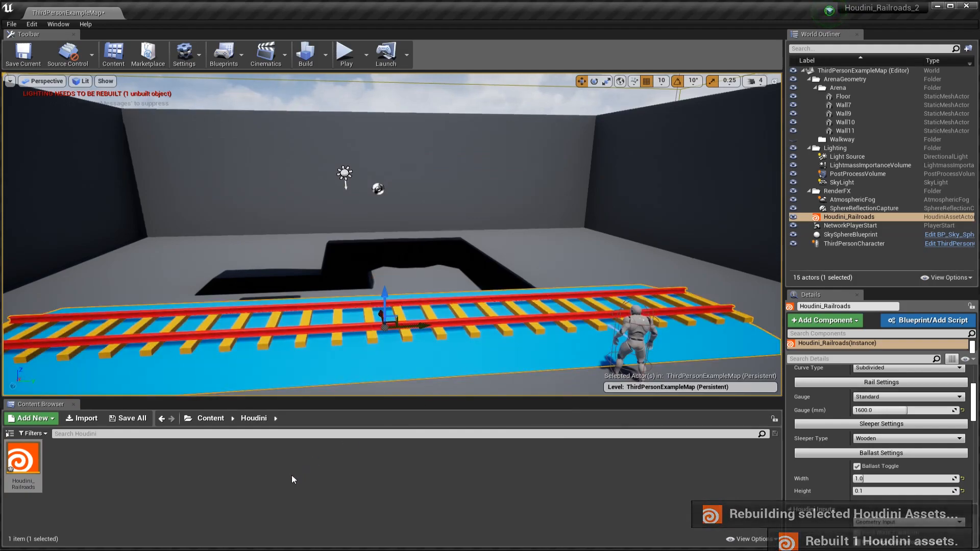
right_click(26, 462)
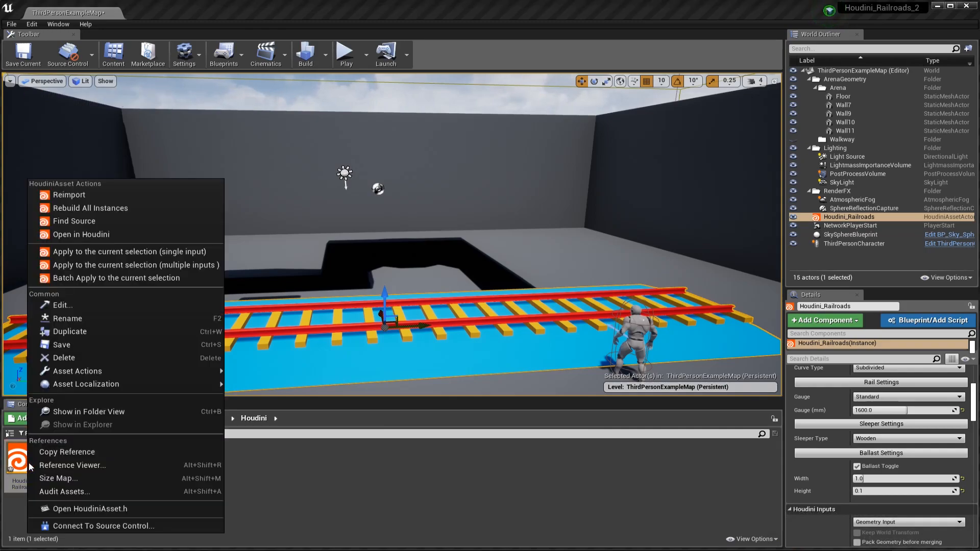
left_click(122, 208)
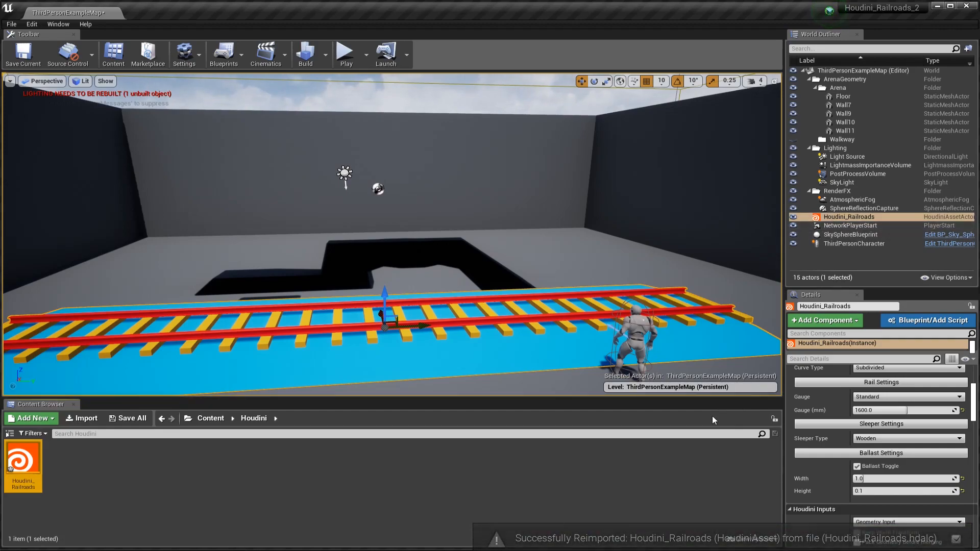
Step: Turn off Collision in the Houdini_Railroads parameters and rebuild the actor
scroll(832, 451, "up", 3)
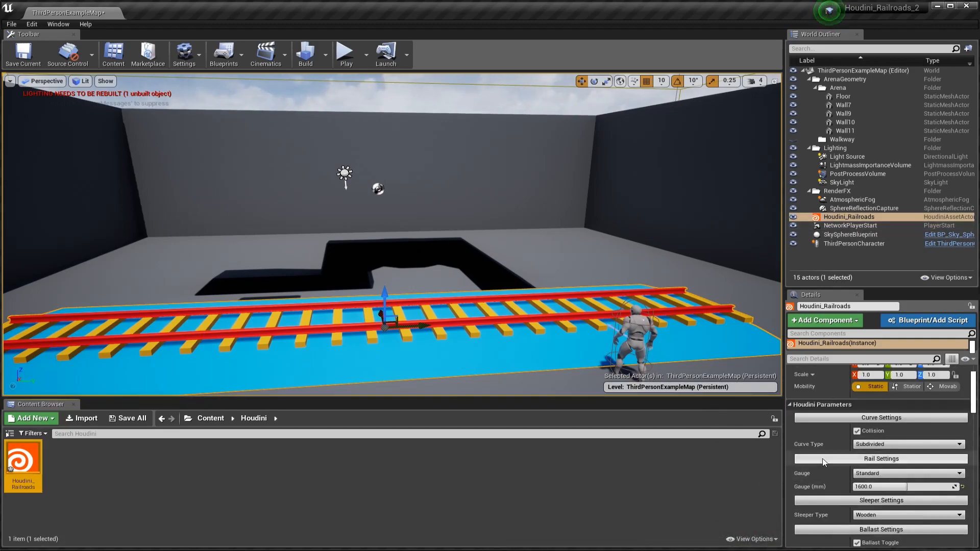
left_click(856, 431)
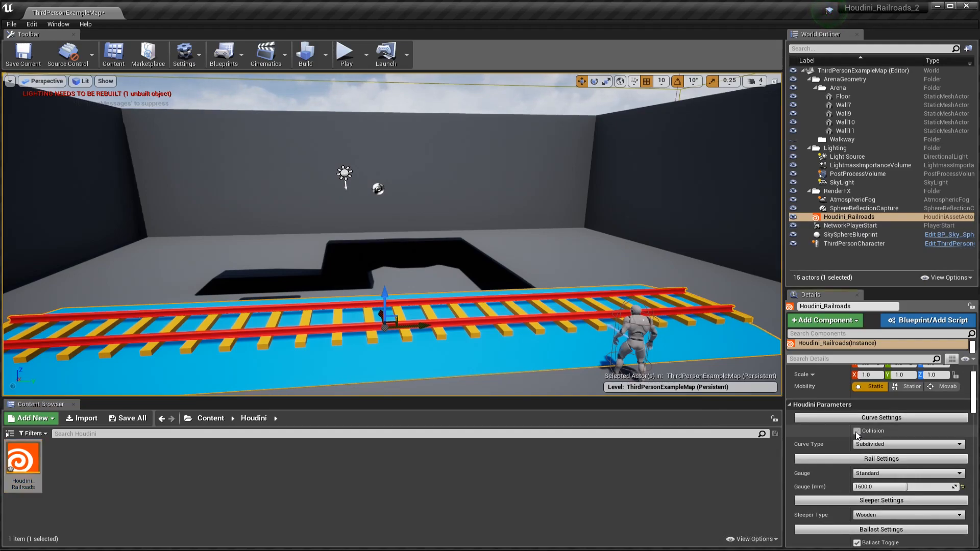
right_click(818, 218)
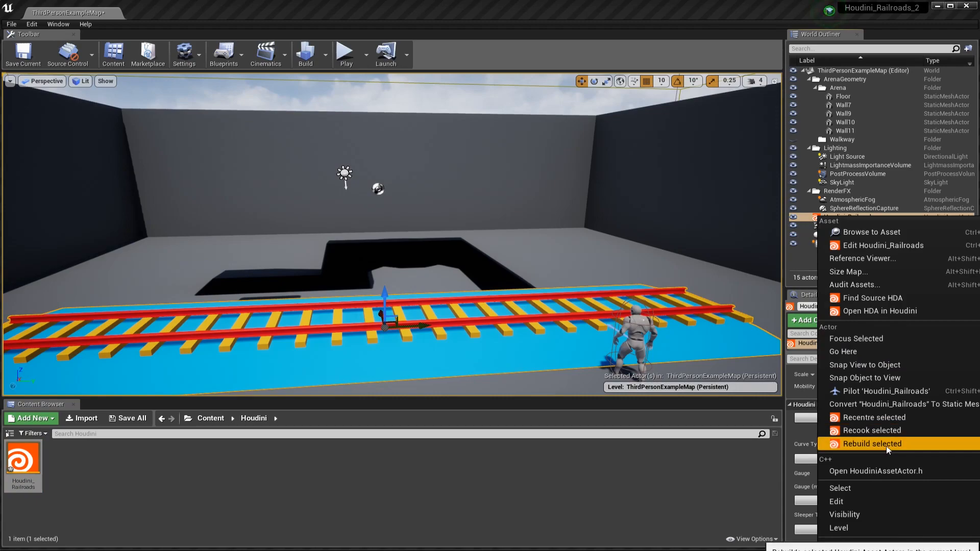
left_click(872, 443)
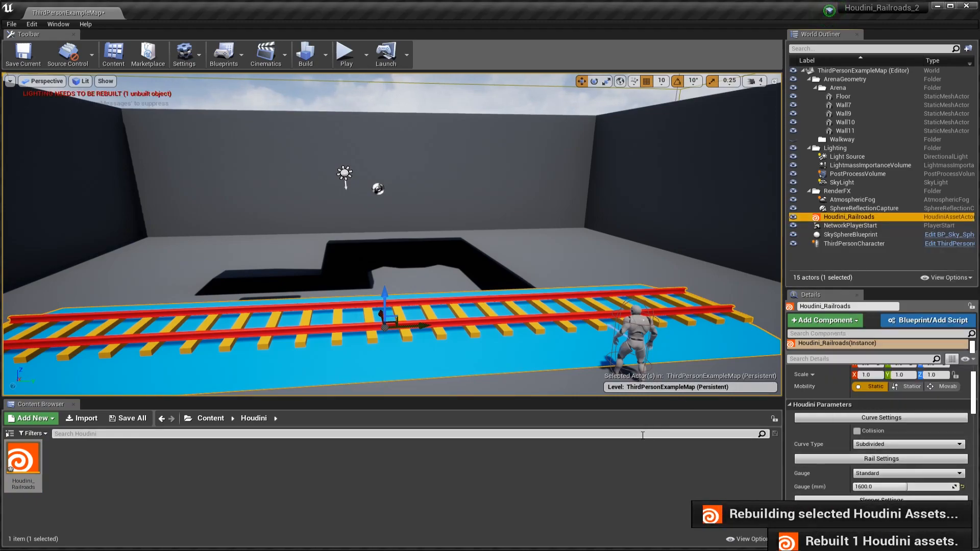
Step: Play-test the level with Collision off by running the character across and along the track, and end the session
left_click(345, 58)
left_click(403, 316)
key("w")
key("w")
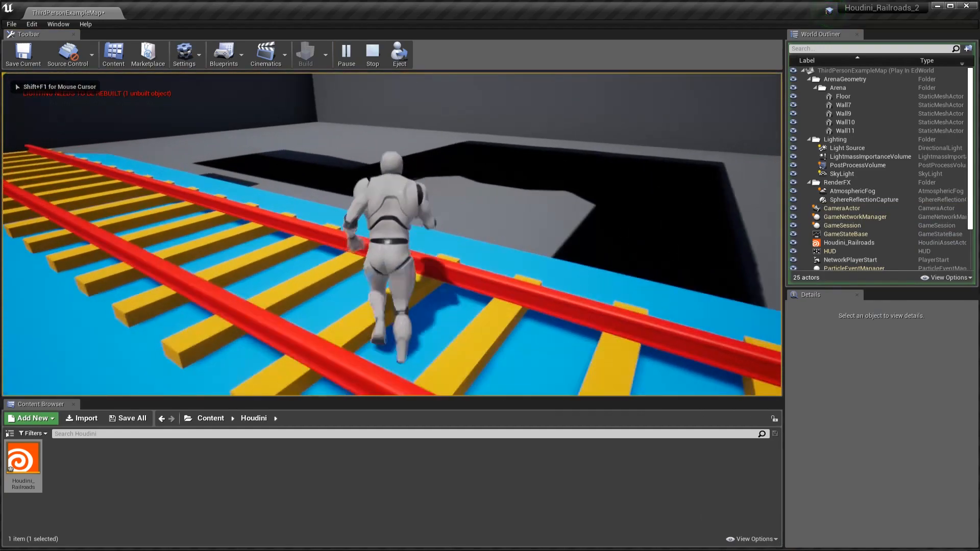
key("w")
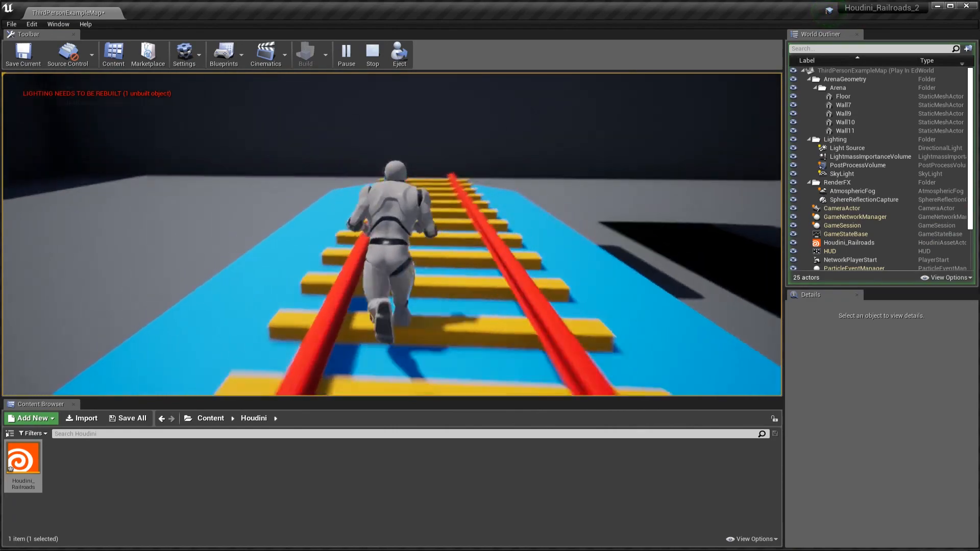
key("w")
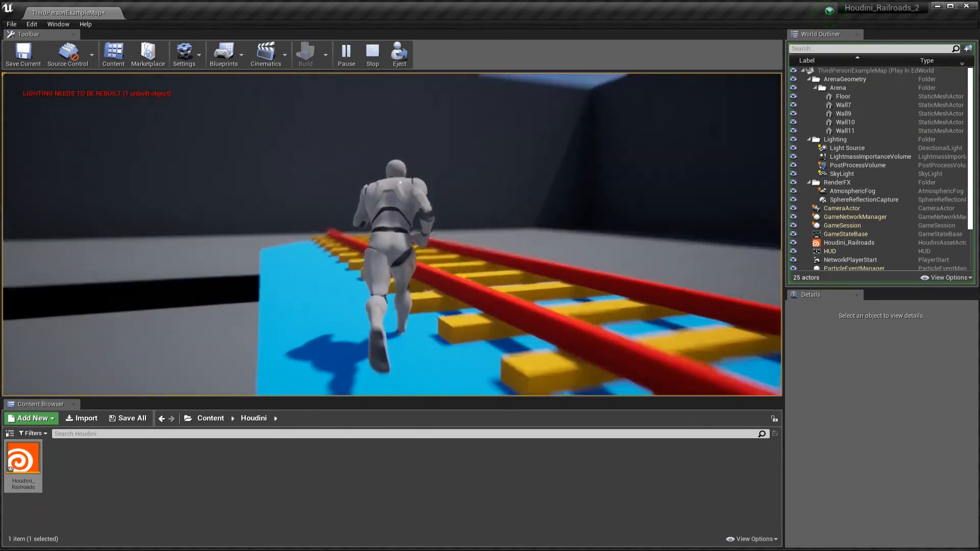
key("Escape")
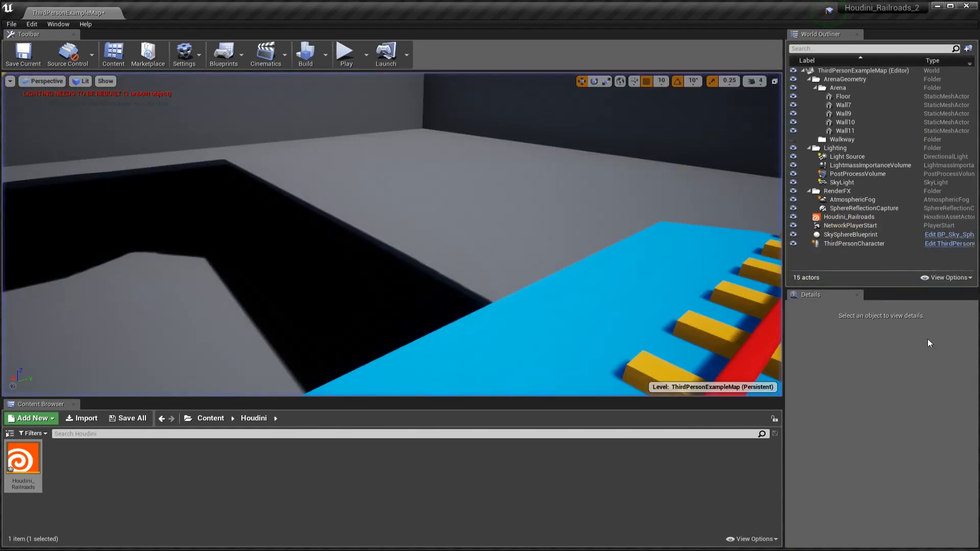
Step: Turn on Collision for Houdini_Railroads and play-test the level by running the character over the track
left_click(855, 217)
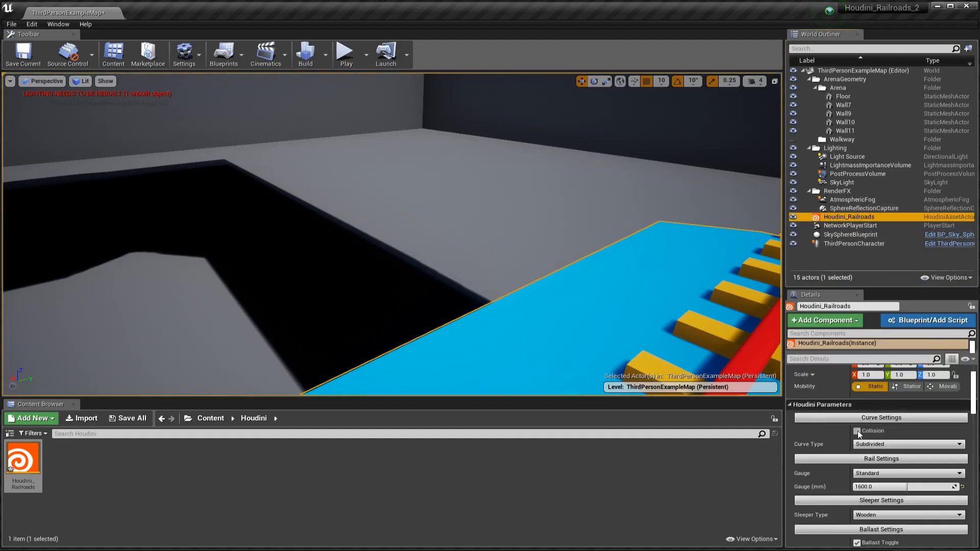
left_click(858, 434)
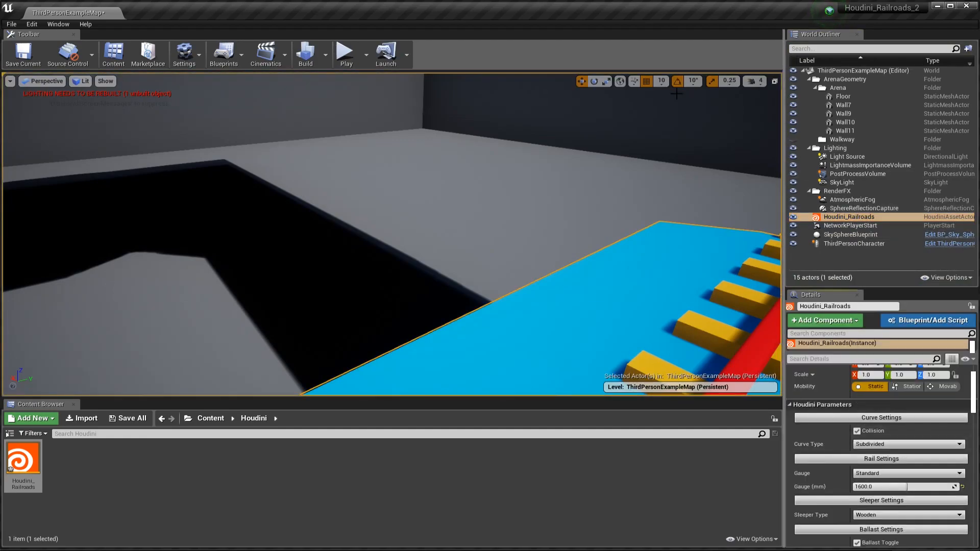
left_click(341, 53)
key("w")
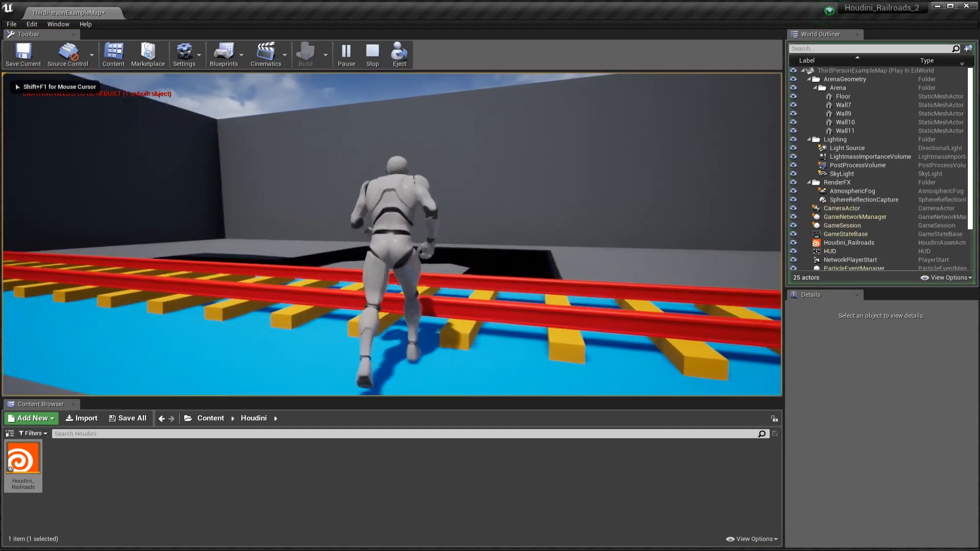
key("w")
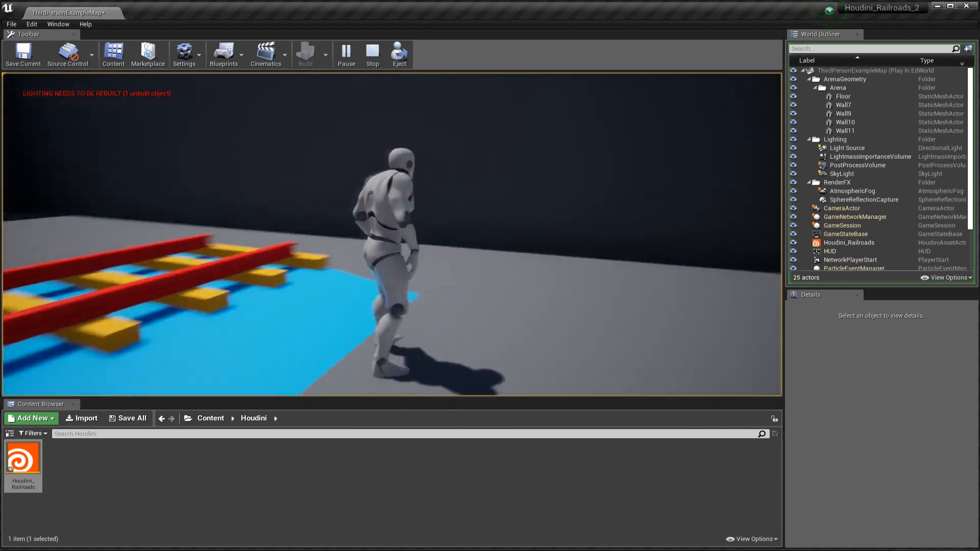
key("w")
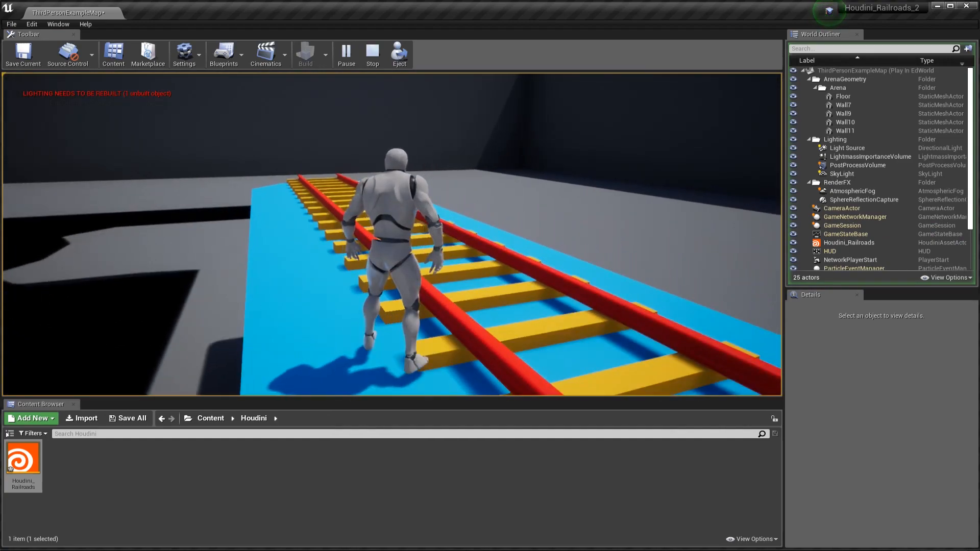
key("Escape")
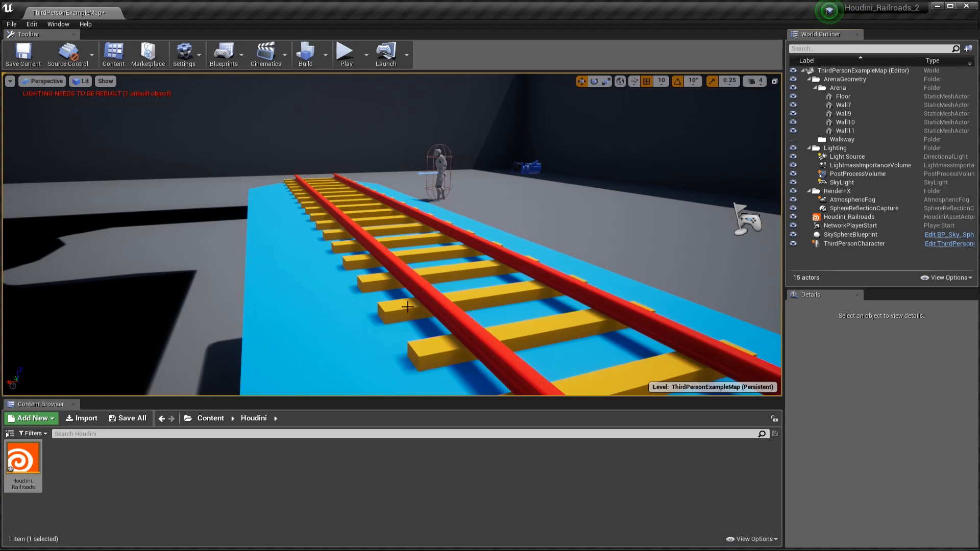
Step: Copy the reference of the M_Wood_Walnut material from the StarterContent Materials folder
left_click(213, 419)
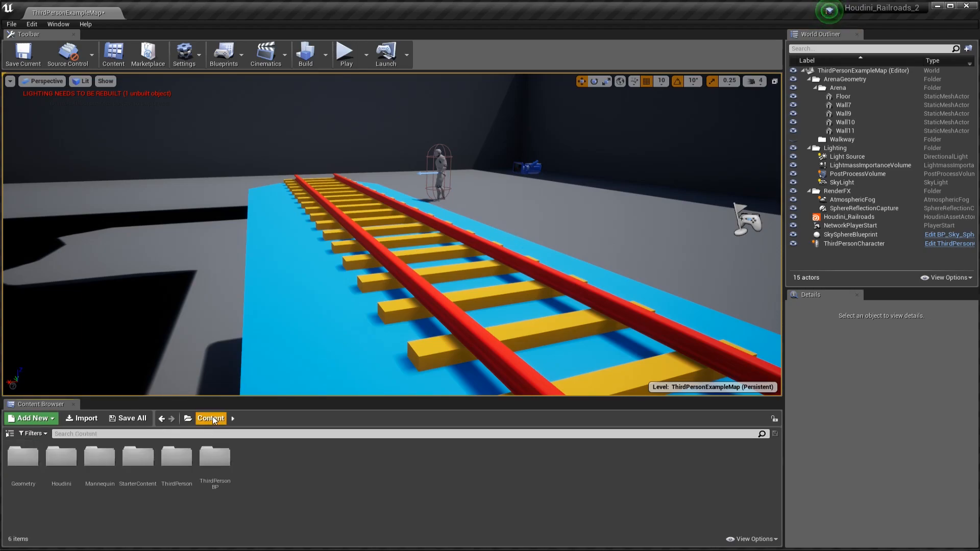
double_click(131, 459)
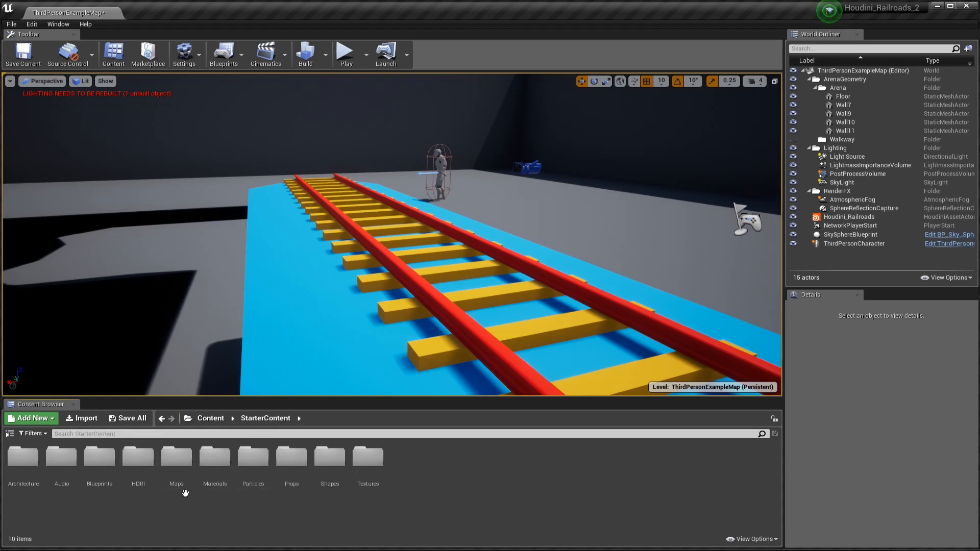
double_click(209, 454)
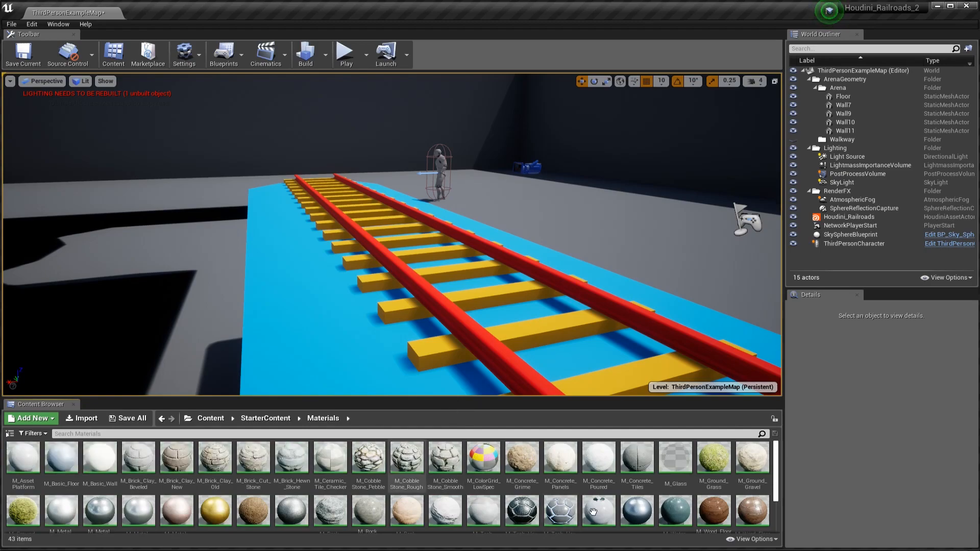
scroll(675, 475, "down", 1)
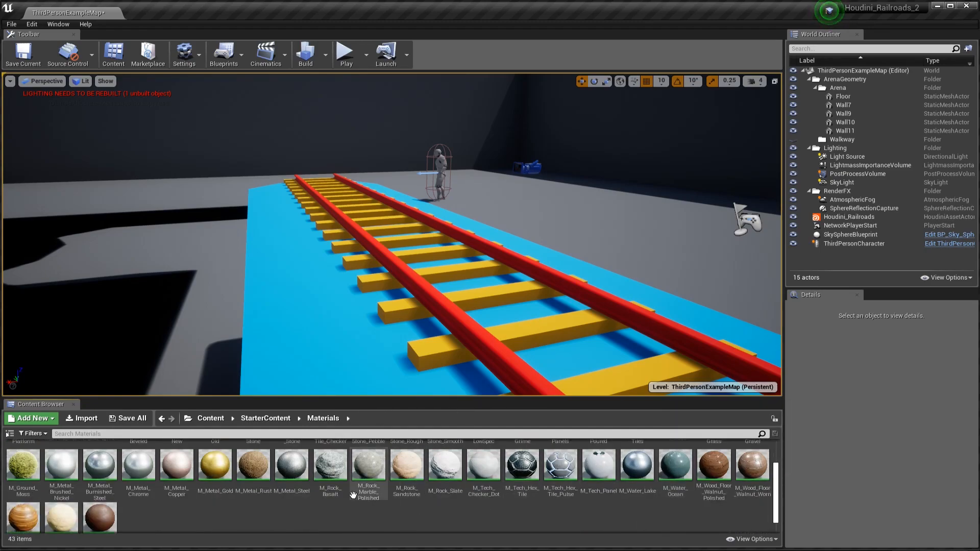
scroll(432, 486, "up", 1)
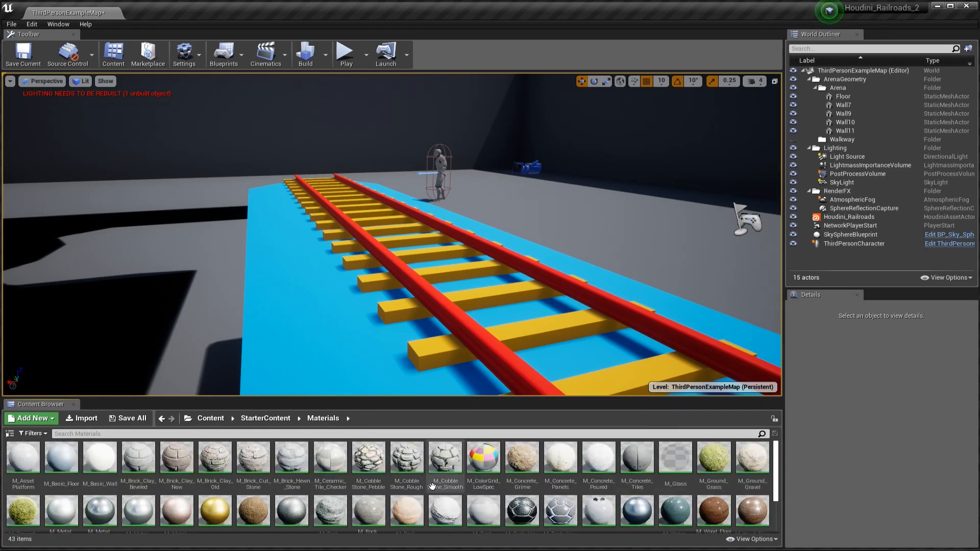
scroll(432, 486, "down", 2)
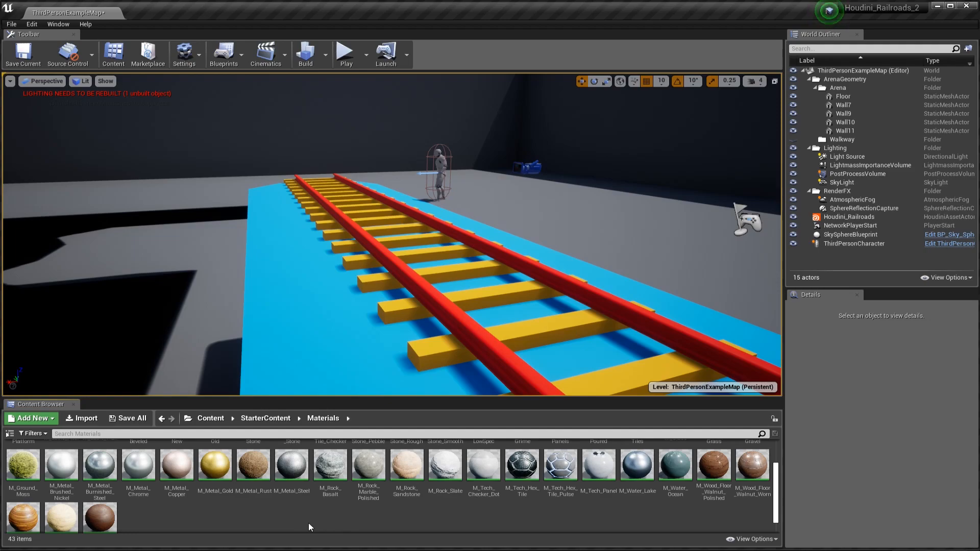
scroll(308, 525, "down", 1)
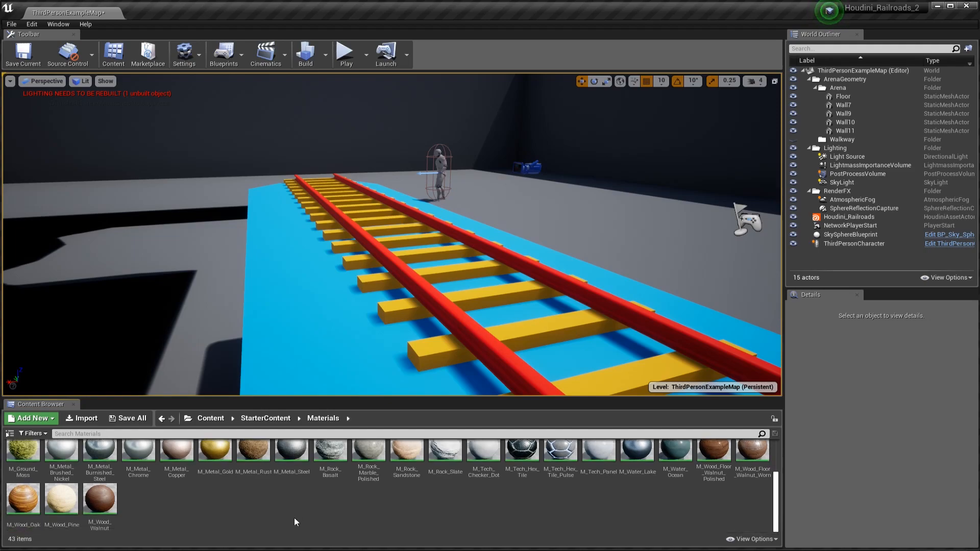
right_click(99, 498)
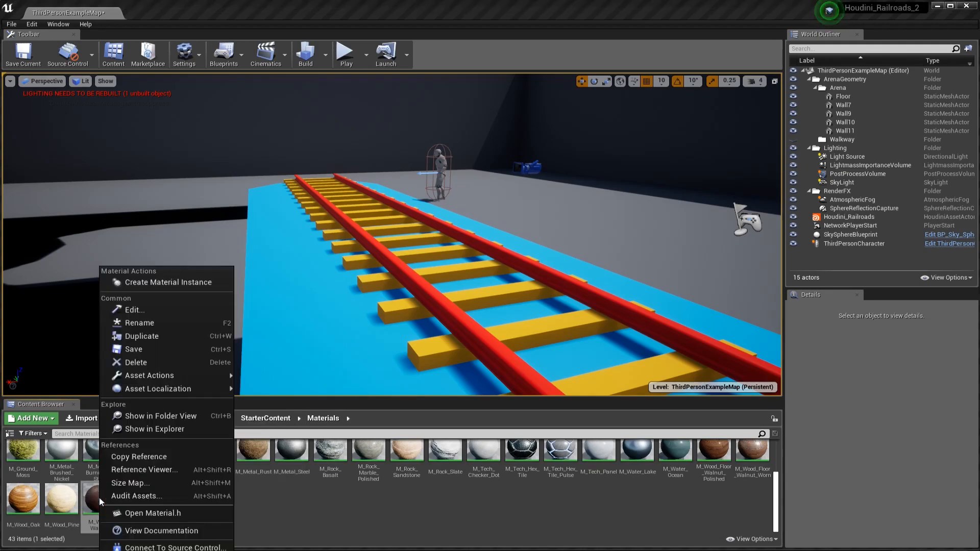
left_click(166, 455)
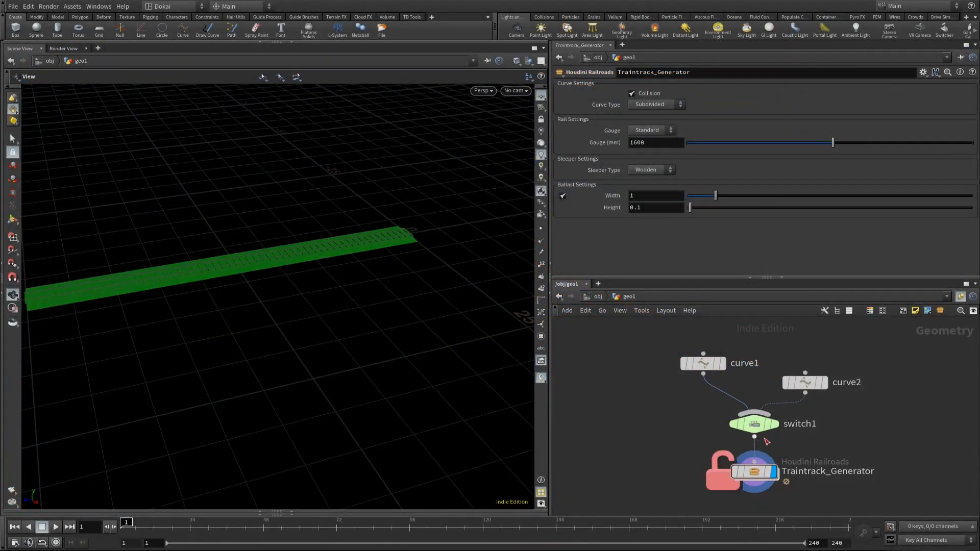
Step: Switch to Houdini and open the Sleepers subnetwork inside Traintrack_Generator
double_click(755, 473)
middle_click_drag(618, 446, 663, 514)
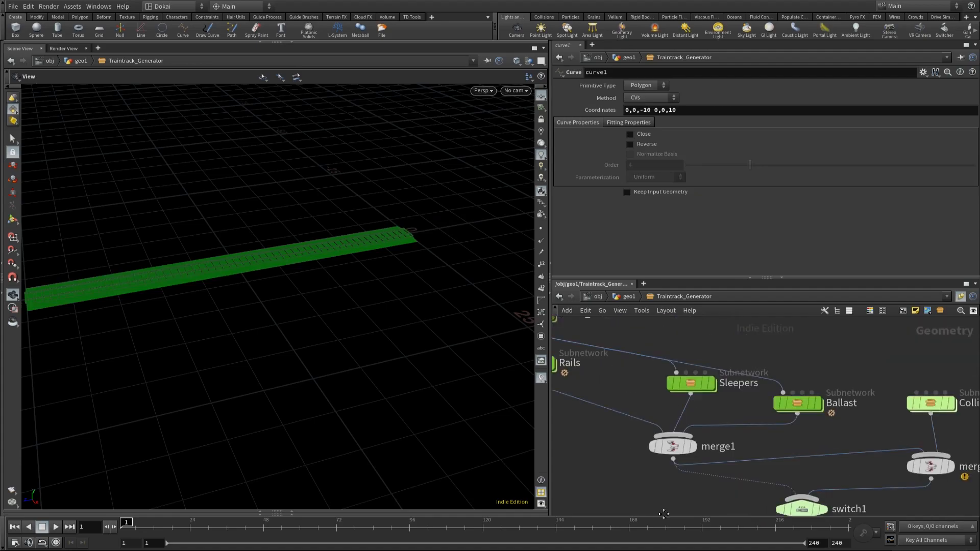
double_click(690, 383)
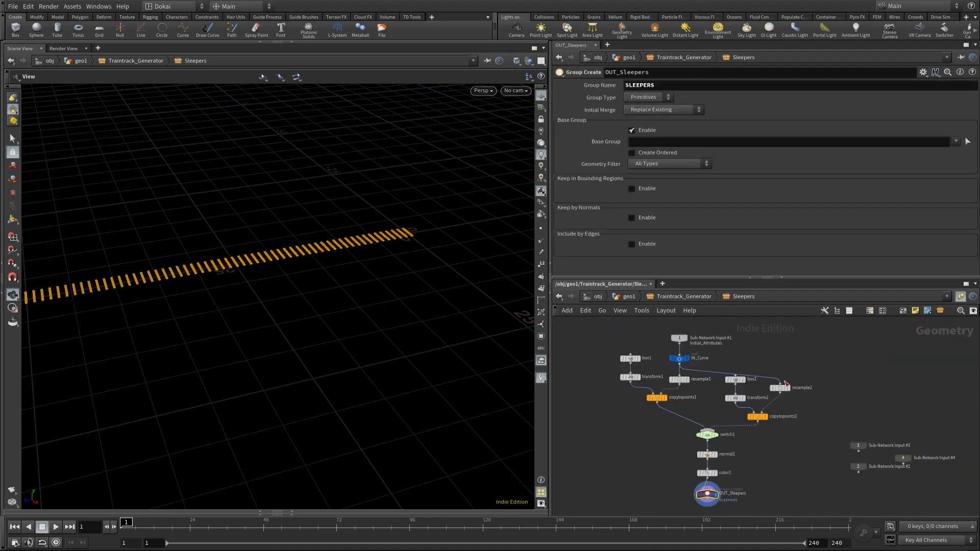
scroll(622, 421, "up", 3)
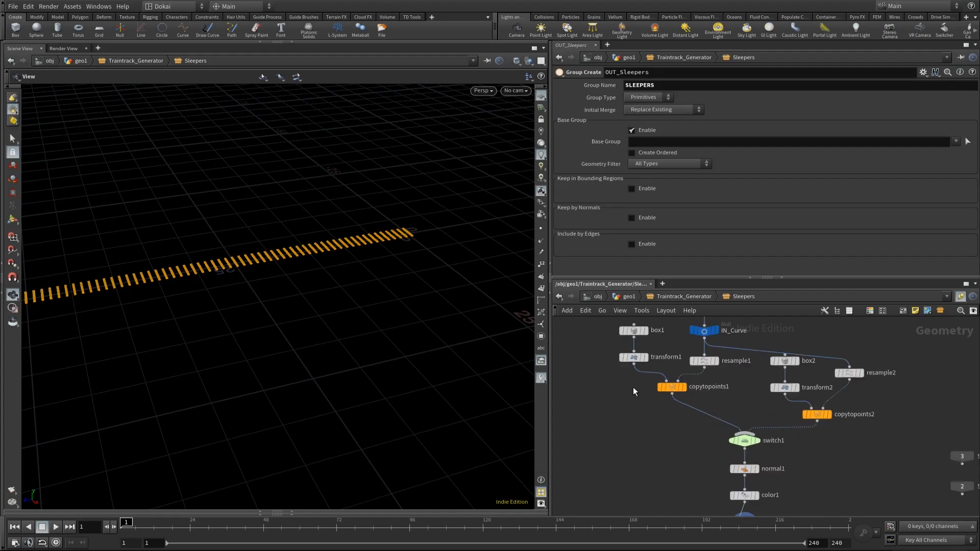
middle_click_drag(624, 394, 618, 418)
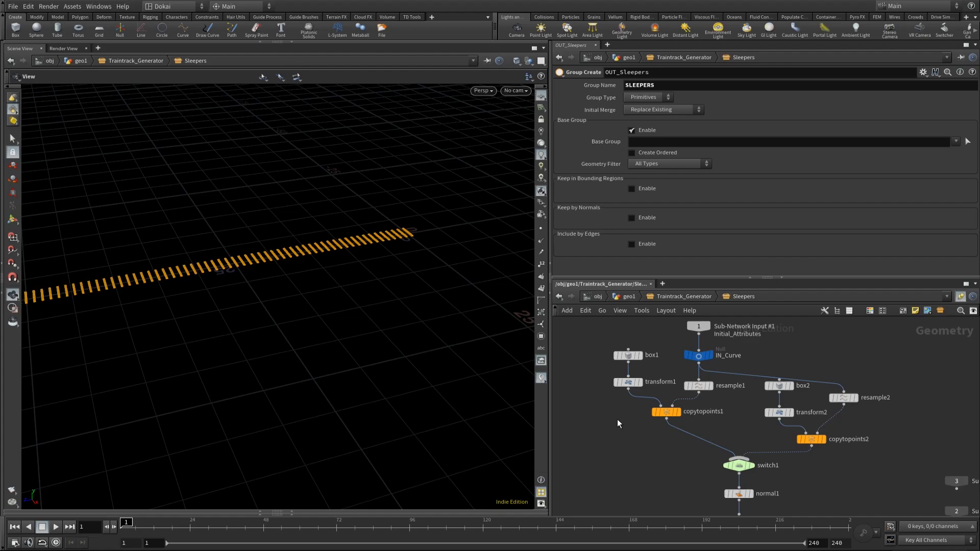
Step: Display the box1 and transform1 outputs in turn and frame the single sleeper to examine its shape
left_click(640, 355)
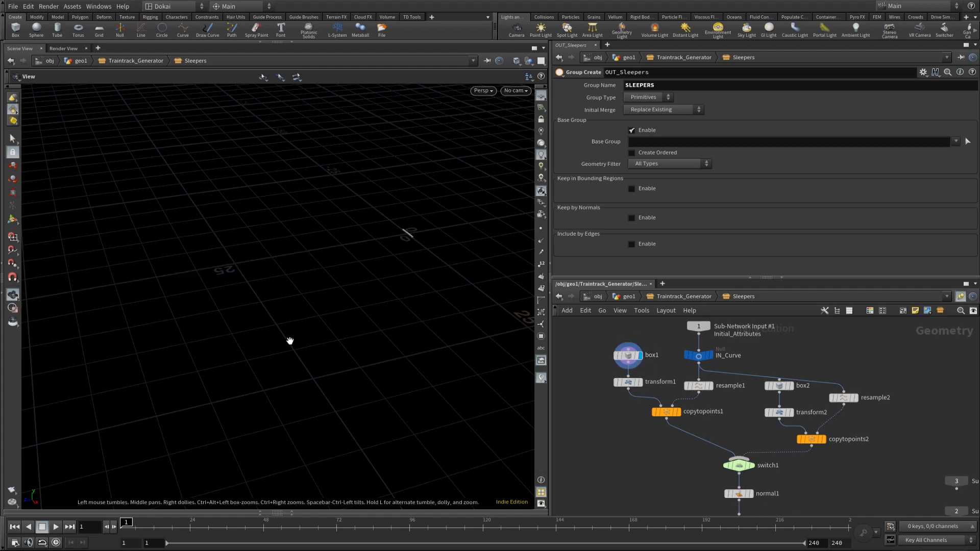
key("space+f")
left_click_drag(398, 389, 292, 326)
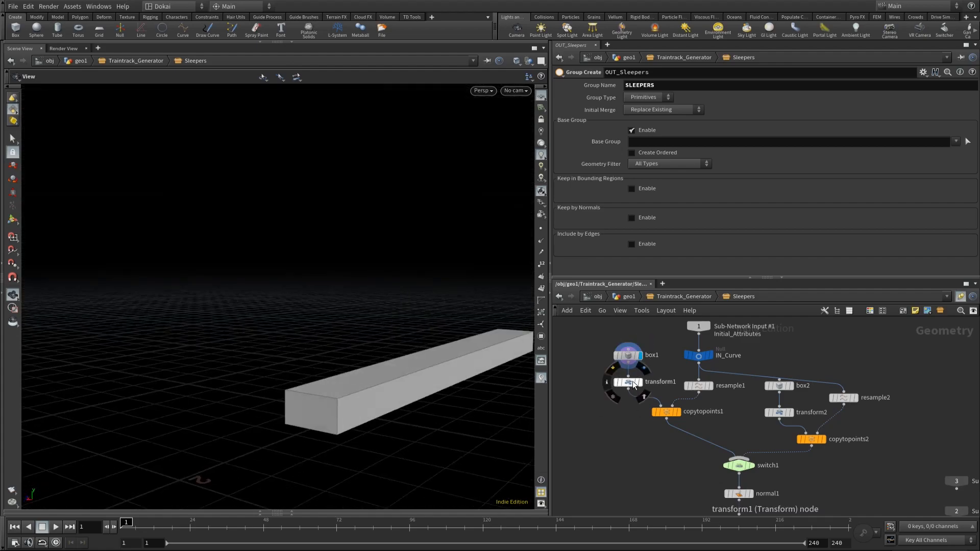
left_click(636, 382)
key("space+f")
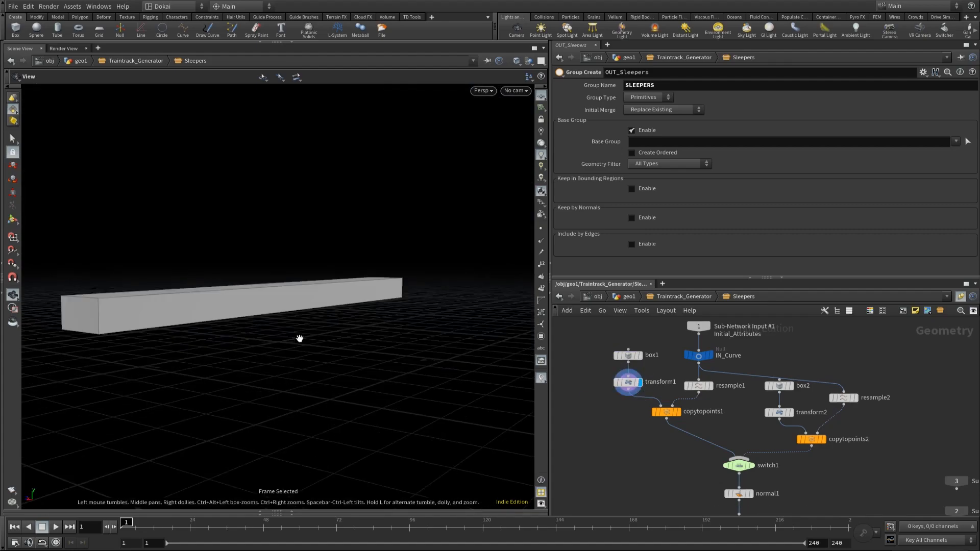
left_click_drag(337, 349, 225, 308)
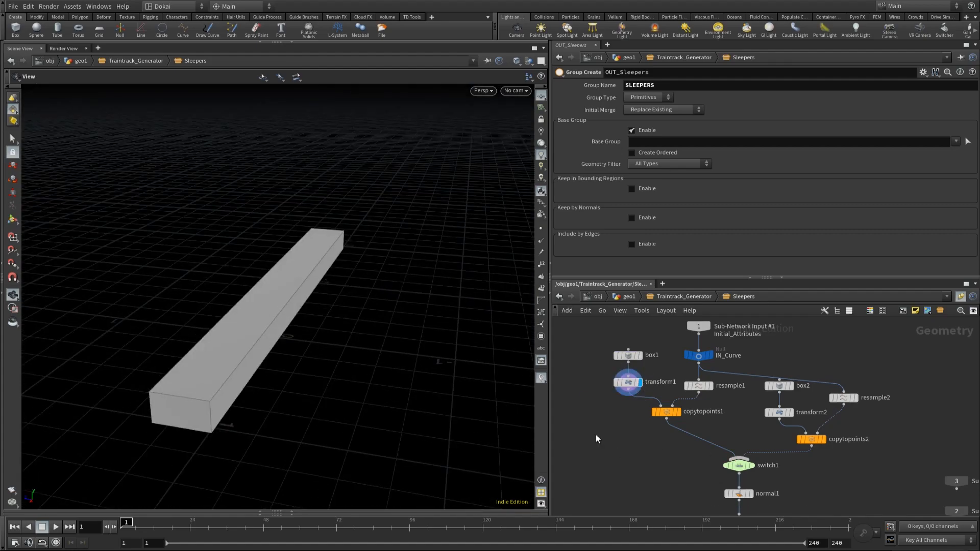
Step: Add a UV Quick Shade node fed by transform1 and display it to preview the sleeper's texture mapping
key("Tab")
type("uv q")
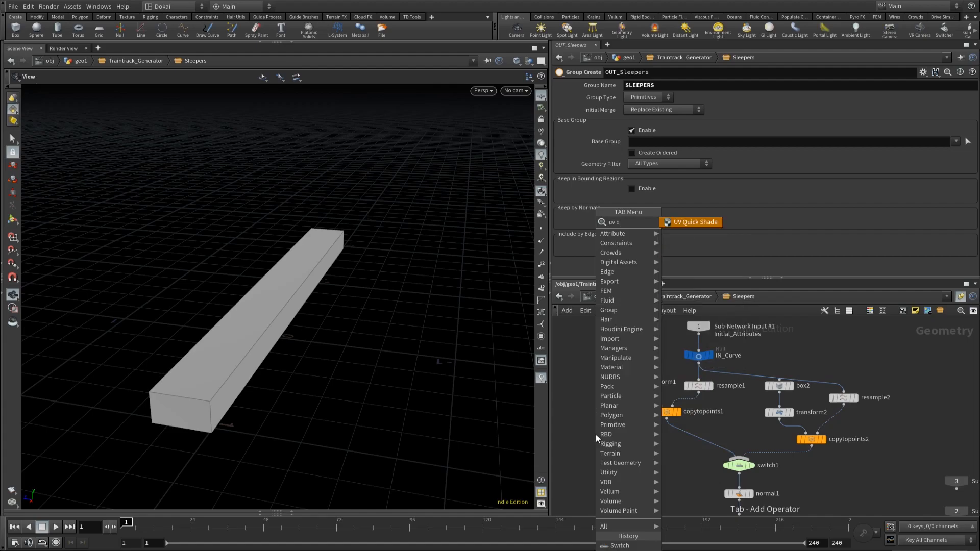
key("Return")
left_click(591, 432)
left_click_drag(595, 426, 627, 390)
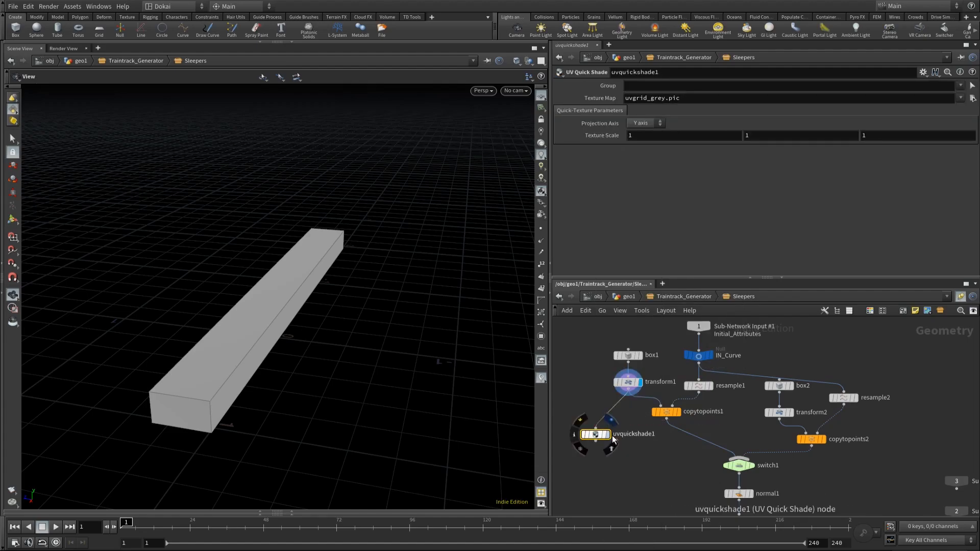
left_click(608, 436)
mouse_move(263, 343)
left_mouse_down()
mouse_move(178, 357)
mouse_move(360, 361)
mouse_move(247, 278)
mouse_move(221, 332)
mouse_move(264, 336)
left_mouse_up()
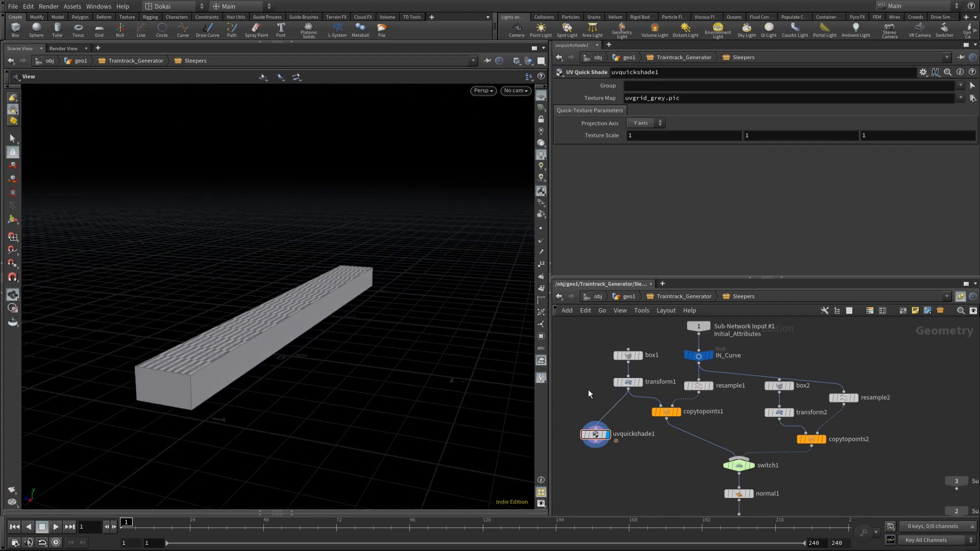
Step: Insert a UV Unwrap node between transform1 and uvquickshade1
key("Tab")
type("u")
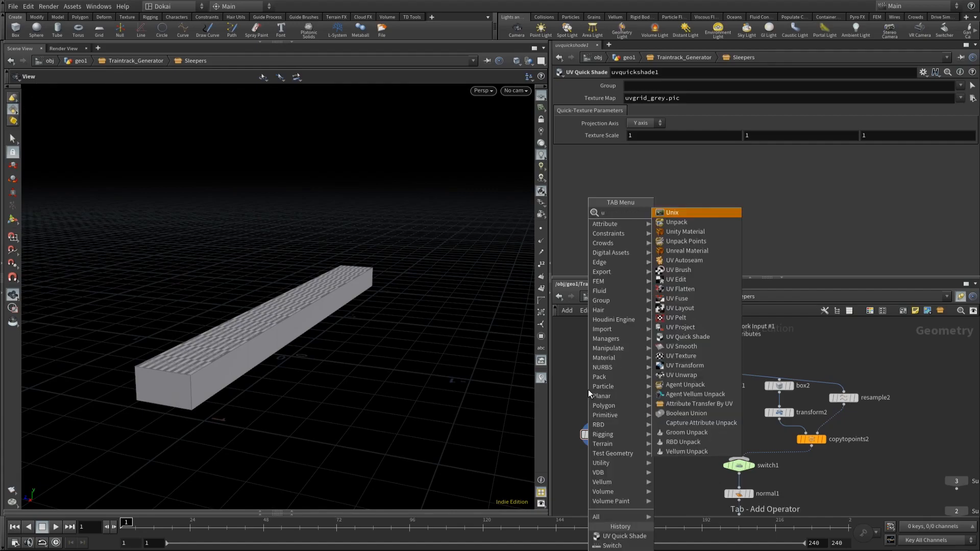
type("v un")
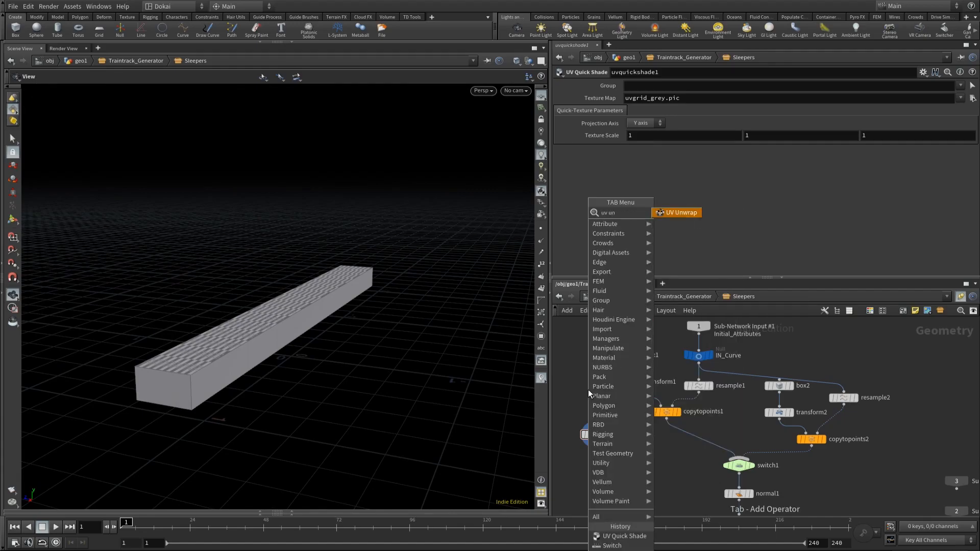
key("Return")
left_click(611, 409)
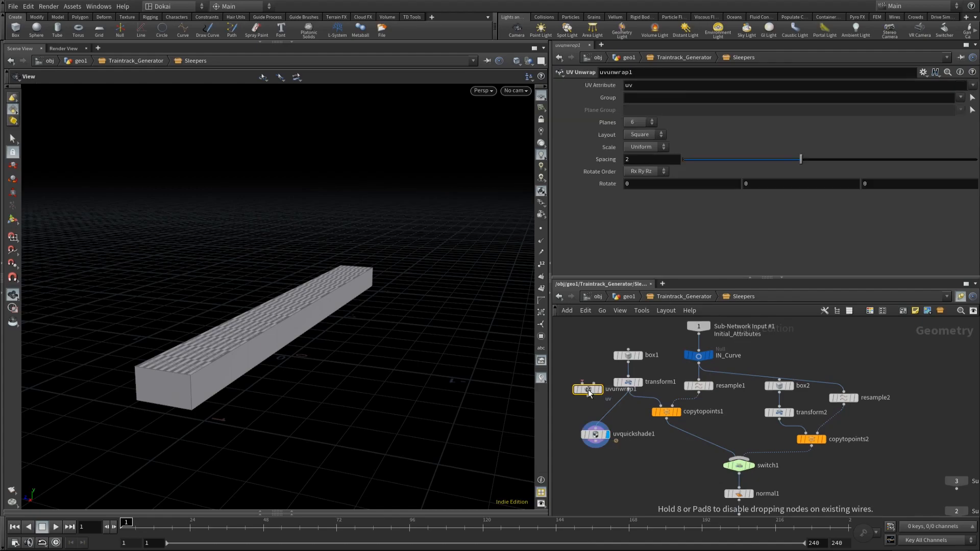
left_click_drag(610, 411, 615, 411)
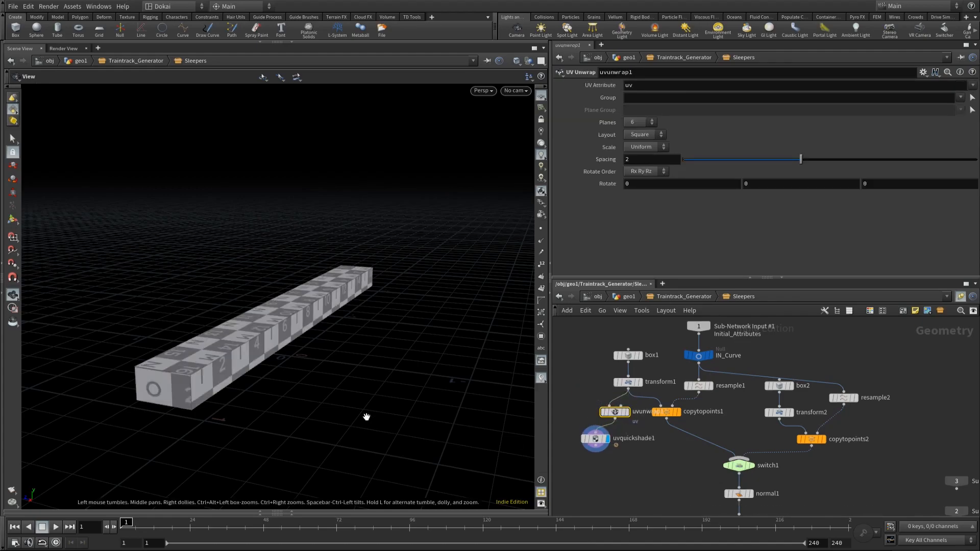
Step: Set the UV Unwrap node's Scale to None and check the grid texture on the sleeper
left_click(648, 147)
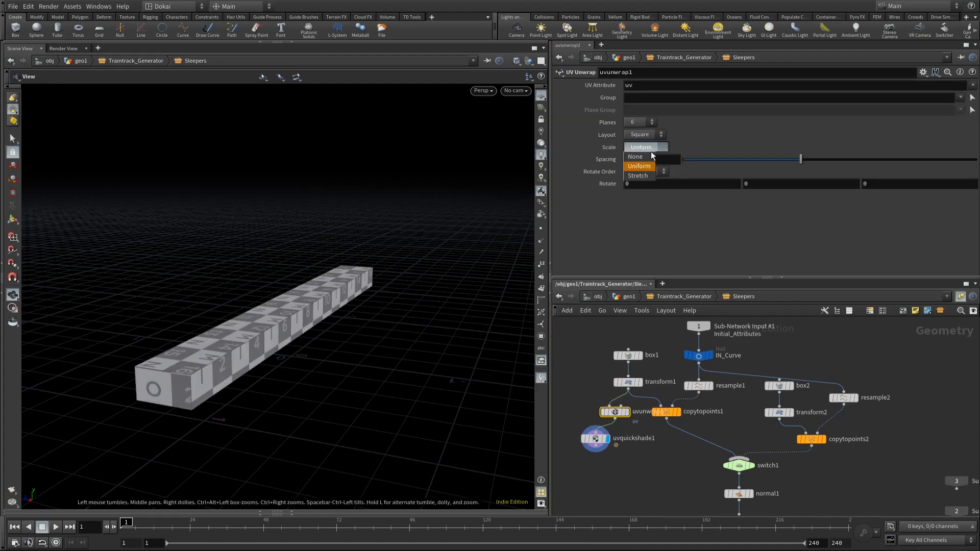
left_click(649, 158)
left_click_drag(409, 280, 377, 286)
Step: Wire uvunwrap1 into copytopoints1, delete the UV Quick Shade node, and lay out the network
left_click_drag(615, 418, 660, 406)
left_click(593, 437)
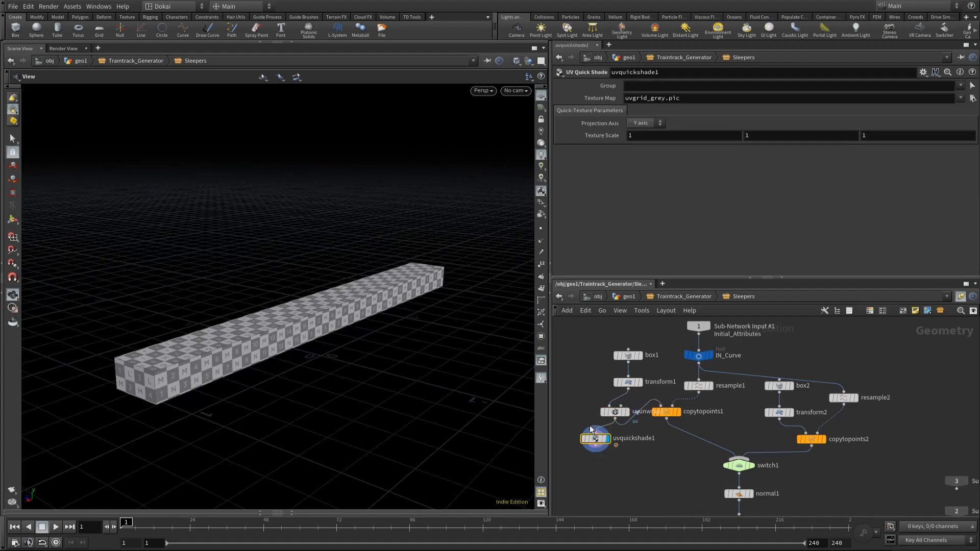
key("Delete")
key("l")
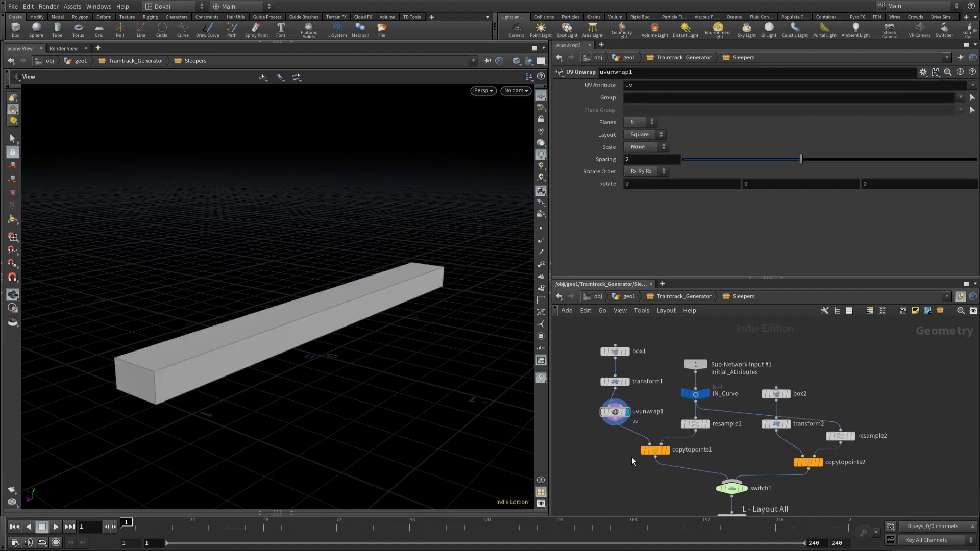
Step: Duplicate the UV Unwrap node, insert the copy between transform2 and copytopoints2, and display it
mouse_move(615, 413)
left_click_drag(618, 411, 780, 439, "alt")
middle_click_drag(739, 467, 723, 417)
left_click(721, 423)
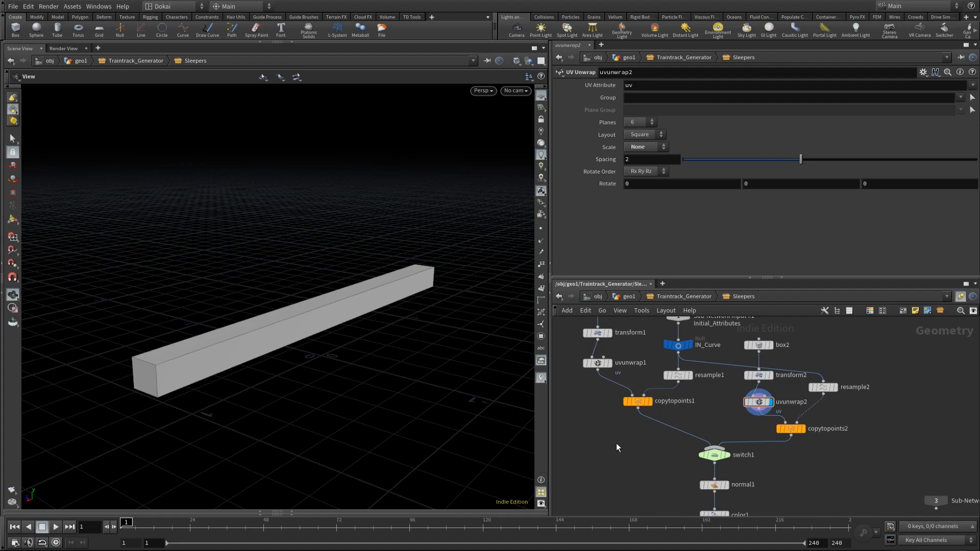
Step: Add an Unreal Material attribute node, insert it between uvunwrap1 and copytopoints1, and display it
key("Tab")
type("mat")
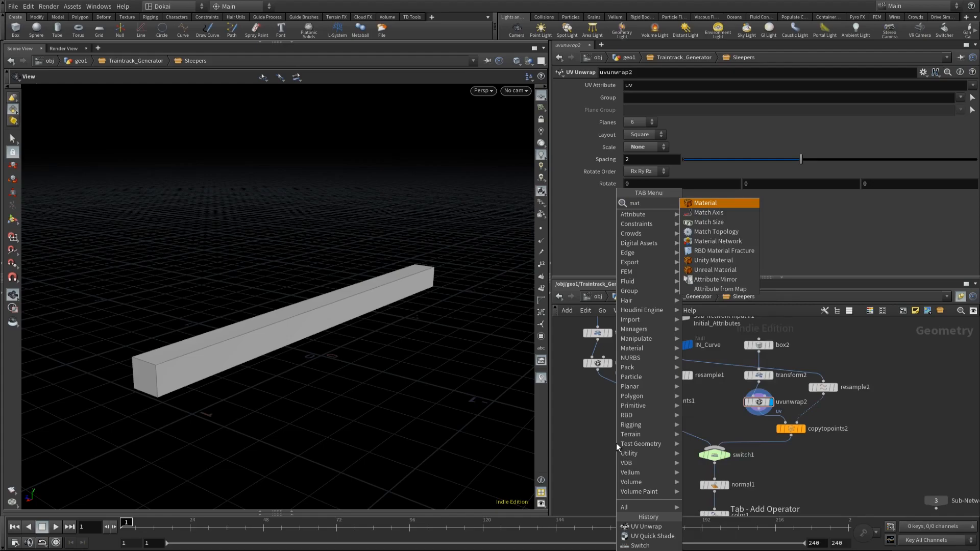
key("Down")
key("Down")
key("Down")
key("Down")
key("Down")
key("Down")
key("Down")
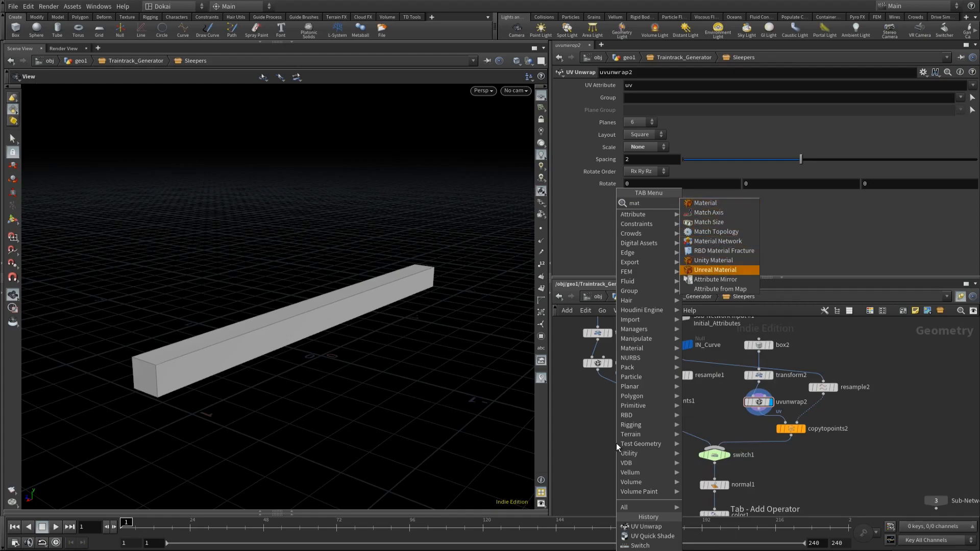
key("Return")
left_click(617, 447)
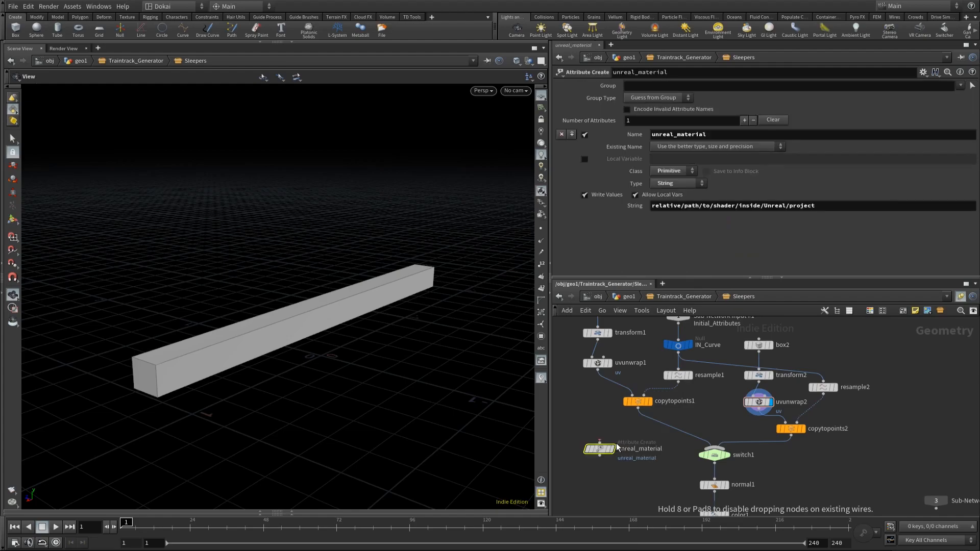
left_click(612, 449)
left_click_drag(601, 452, 598, 389)
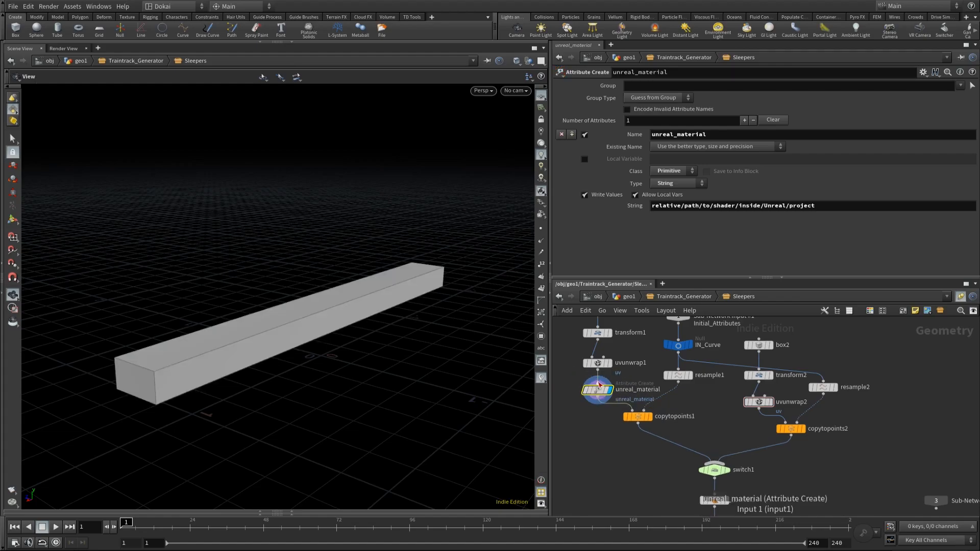
Step: Set the unreal_material String value to /Game/StarterContent/Materials/M_Wood_Walnut.M_Wood_Walnut, without the Material prefix and quotes
left_click(891, 207)
key("ctrl+a")
type("Material'/Game/StarterContent/Materials/M_Wood_Walnut.M_Wood_Walnut'")
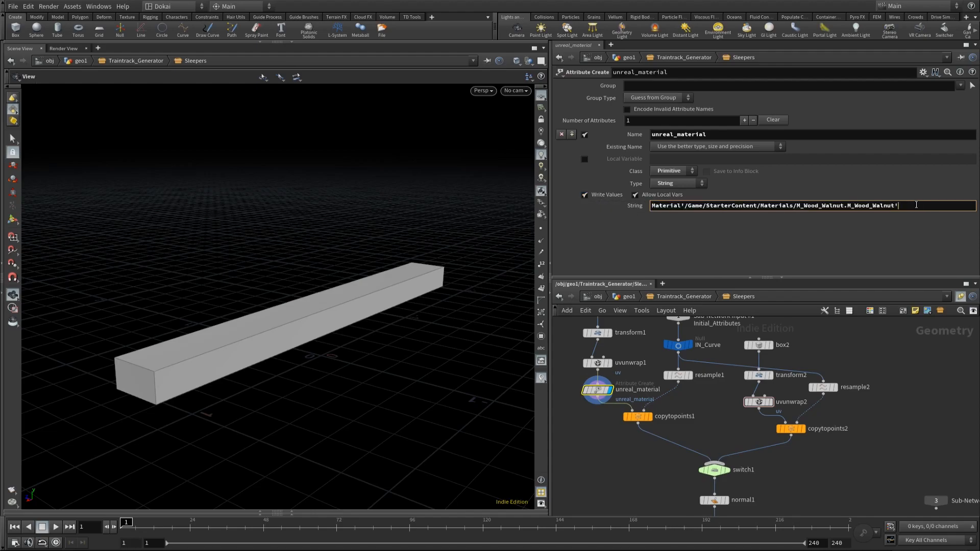
left_click_drag(686, 205, 636, 190)
key("BackSpace")
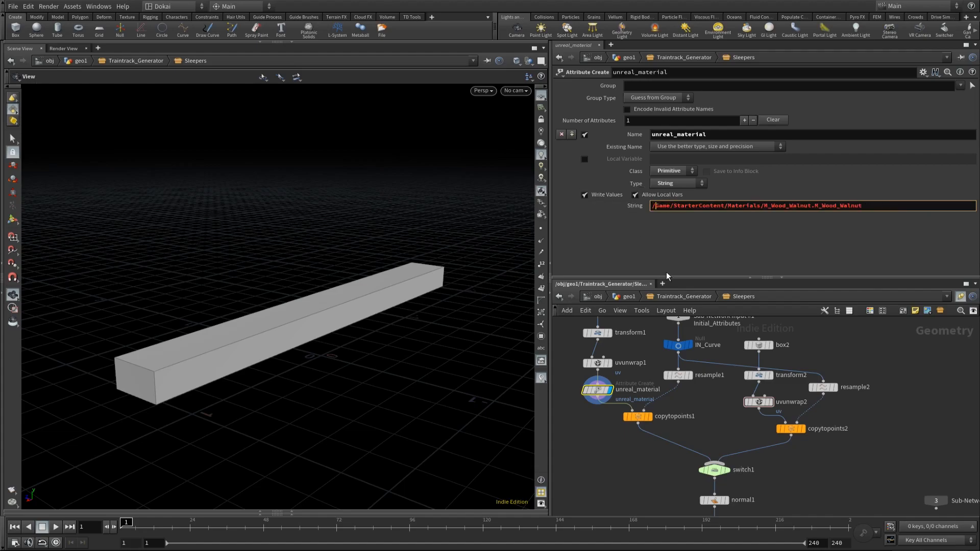
left_click(635, 469)
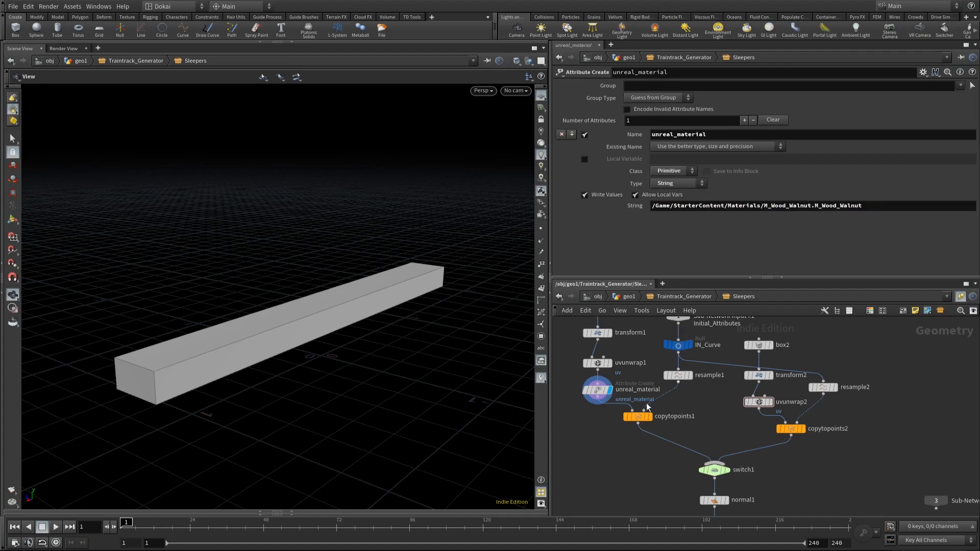
Step: Display OUT_Sleepers, go back up to geo1, and save the Traintrack_Generator node type
middle_click_drag(786, 463, 777, 384)
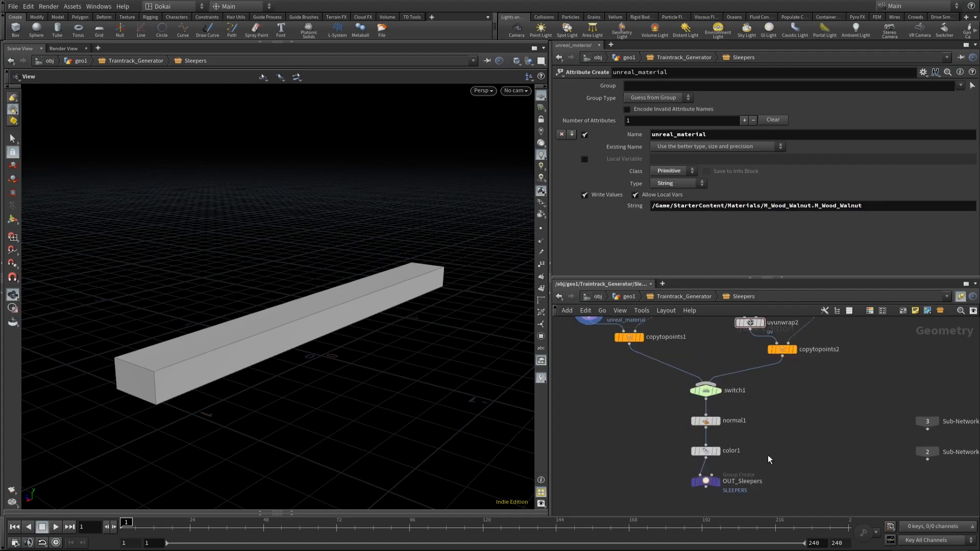
left_click(723, 490)
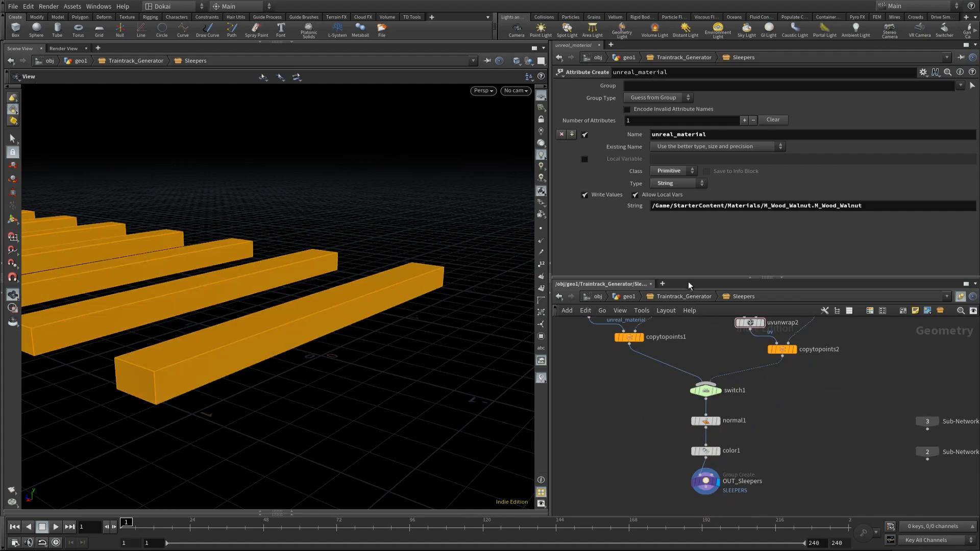
left_click(650, 293)
left_click(626, 301)
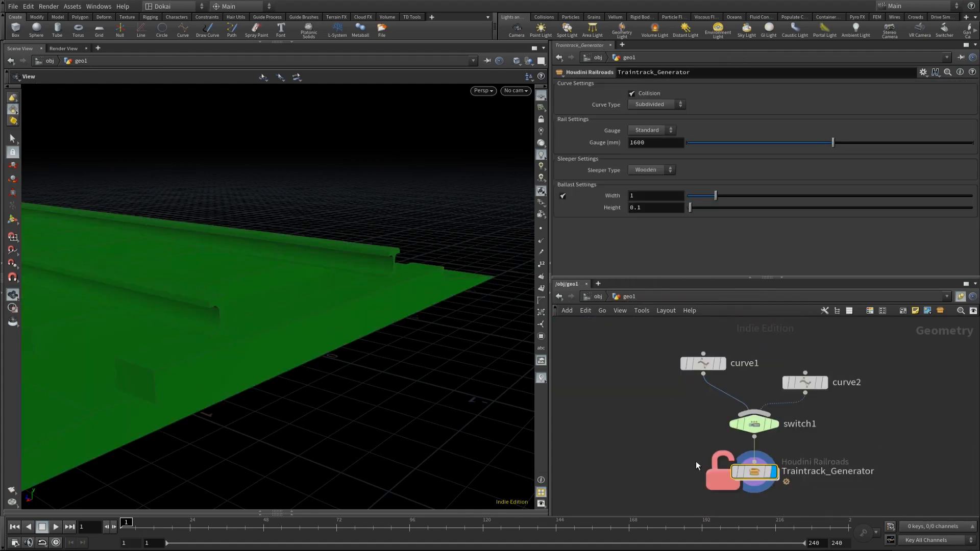
right_click(749, 468)
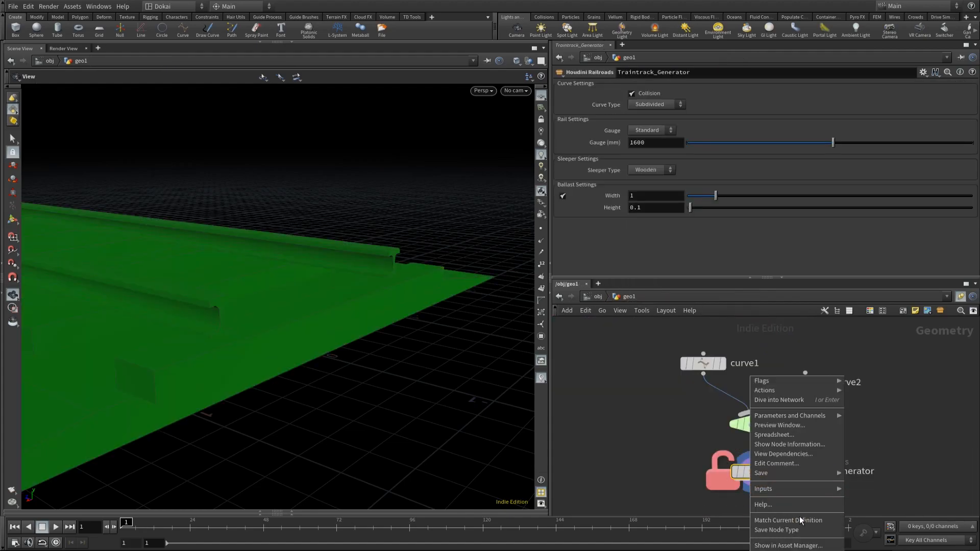
left_click(813, 530)
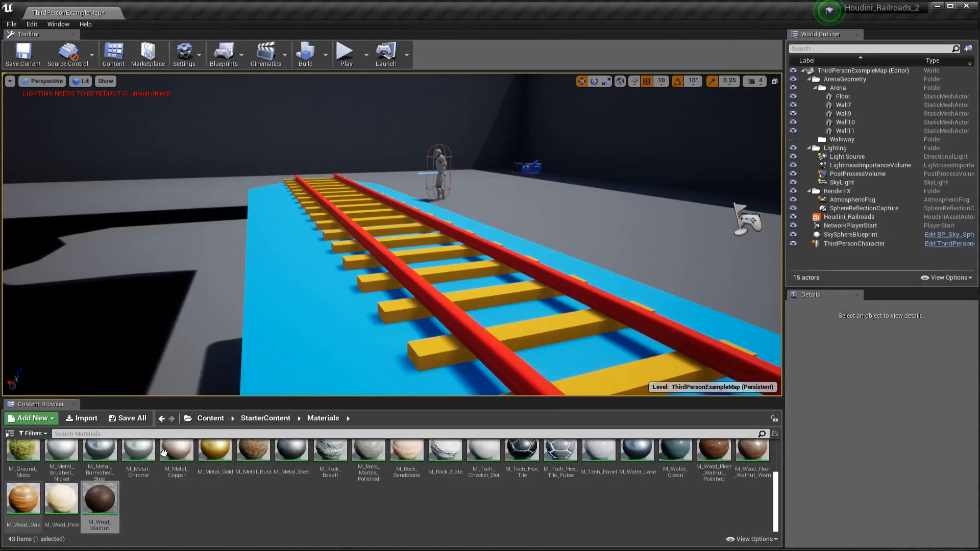
Step: Switch to Unreal and rebuild all instances of the Houdini_Railroads asset in the Content/Houdini folder, then inspect the track's sleepers
left_click(208, 418)
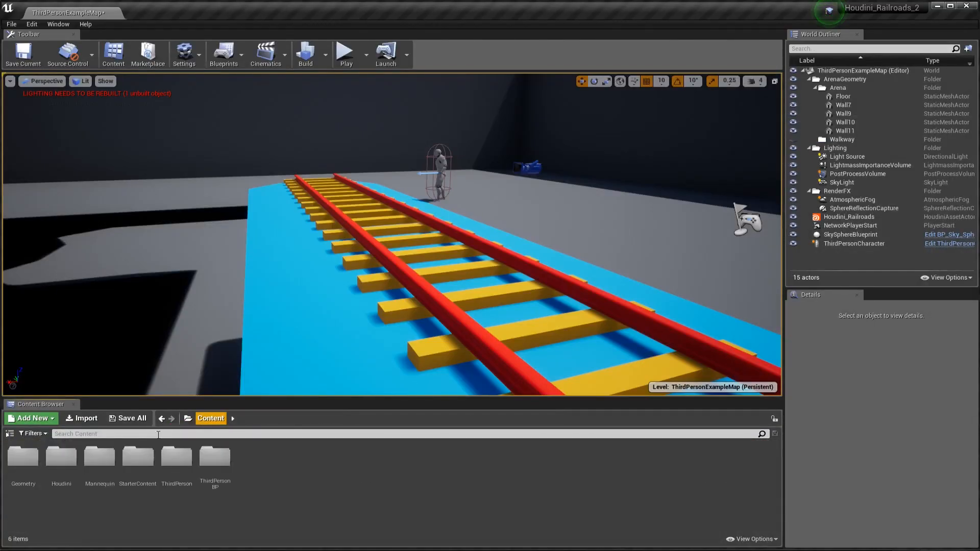
double_click(60, 456)
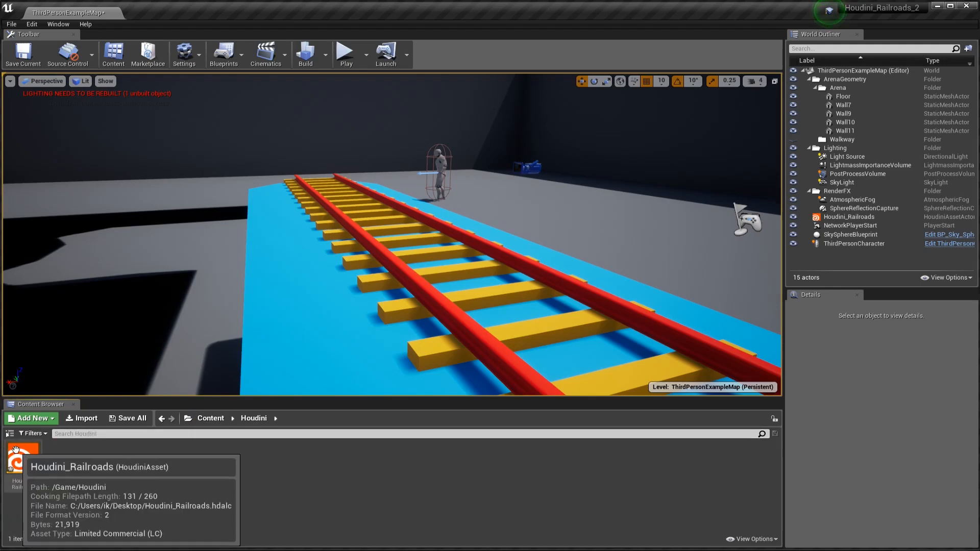
right_click(14, 451)
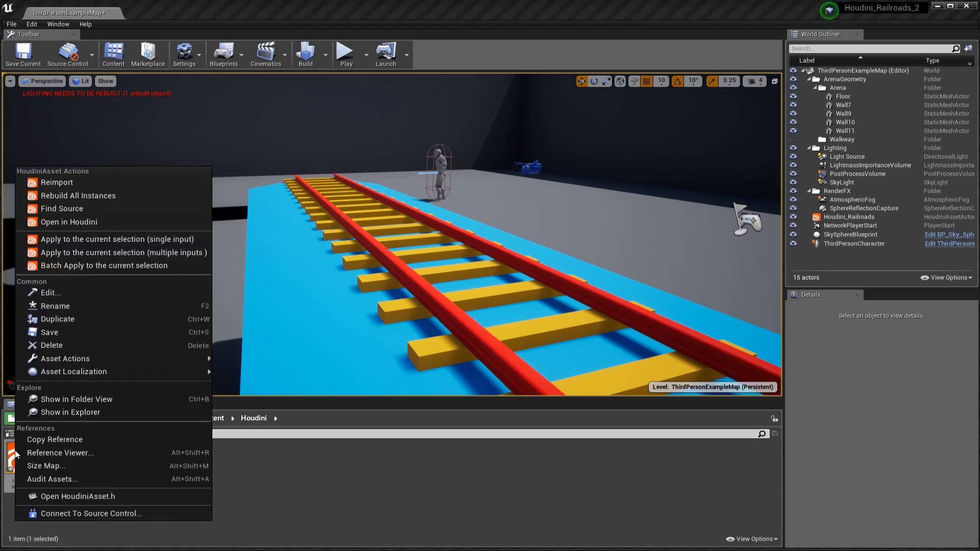
left_click(112, 195)
right_click_drag(484, 375, 524, 376)
key("a")
key("d")
key("a")
key("d")
key("a")
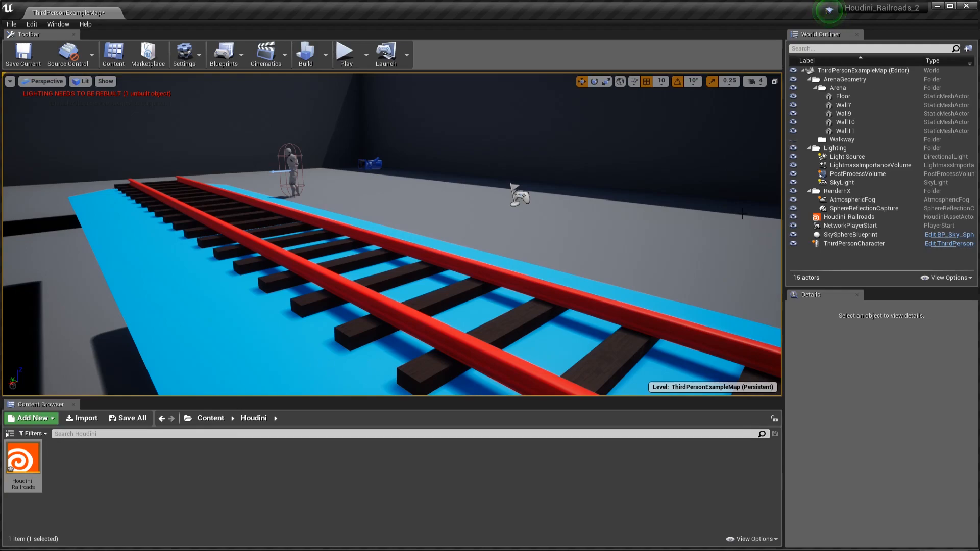
Step: Select the Houdini_Railroads actor in the level and set its Sleeper Type to Concrete
left_click(860, 218)
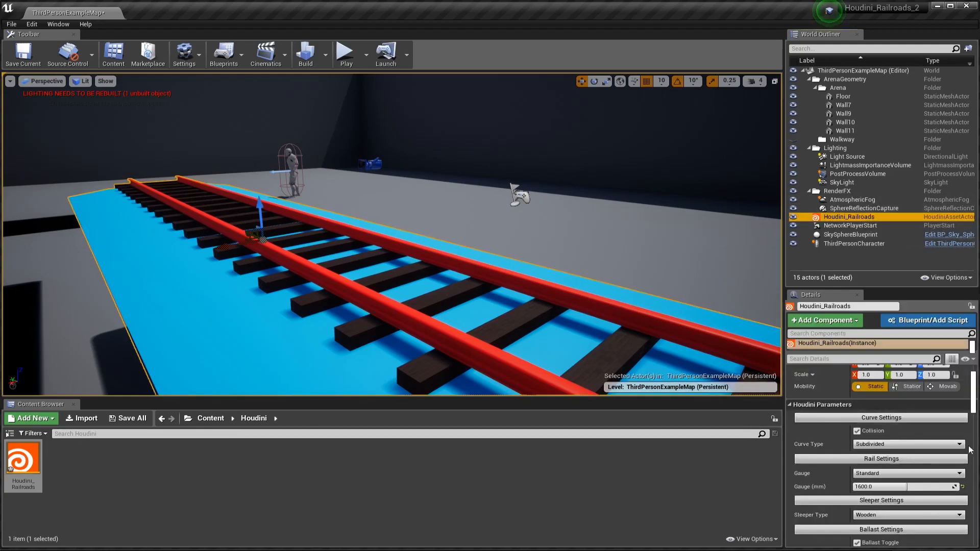
scroll(918, 459, "down", 3)
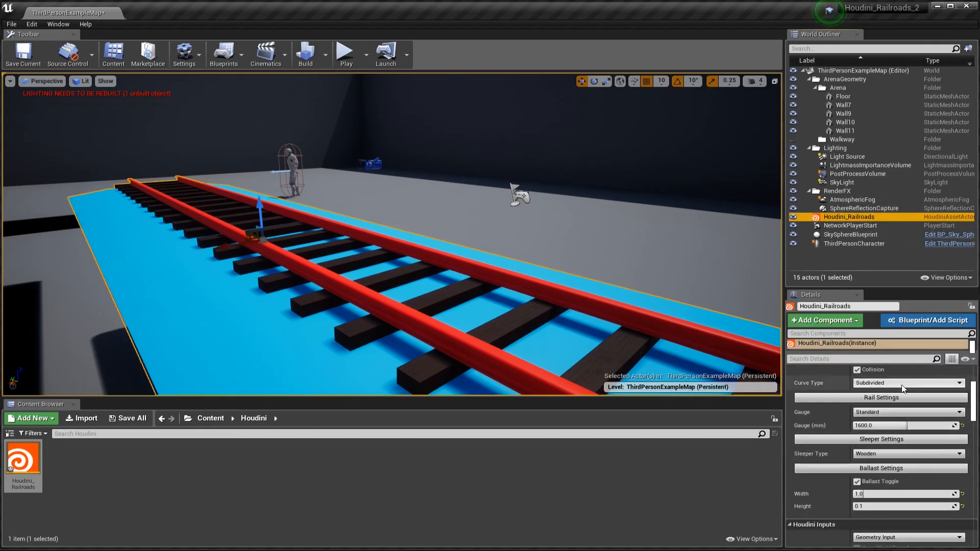
left_click(910, 450)
left_click(880, 473)
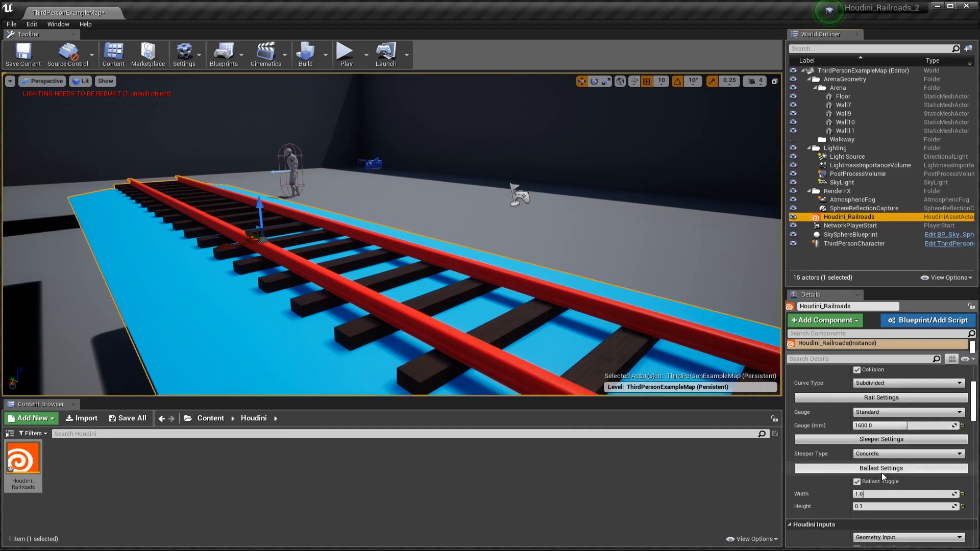
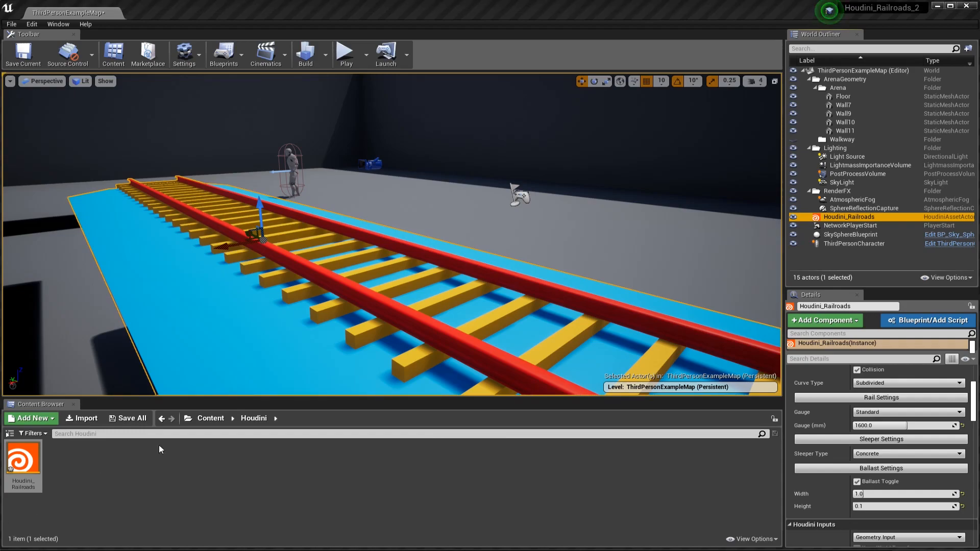
Step: Copy the reference of the M_Concrete_Poured material from the StarterContent/Materials folder
left_click(203, 420)
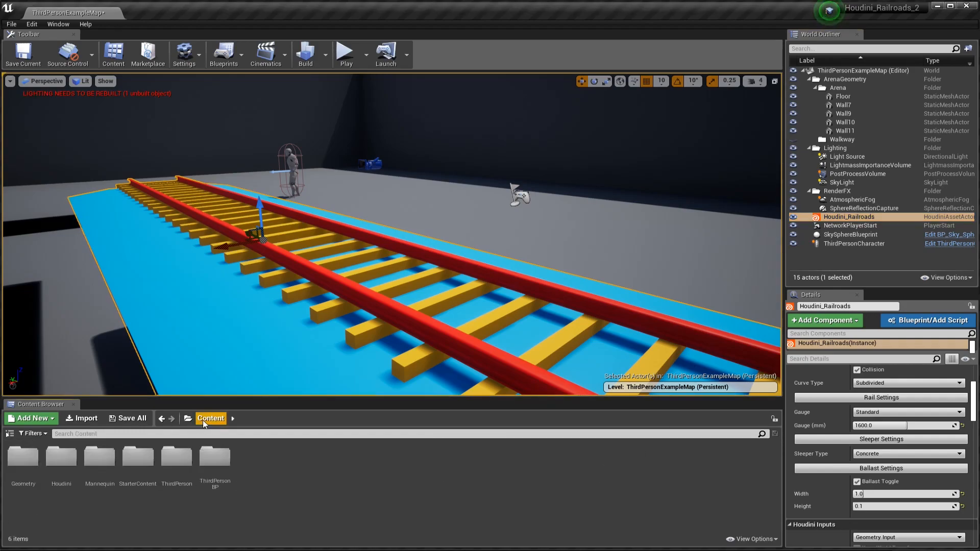
double_click(132, 453)
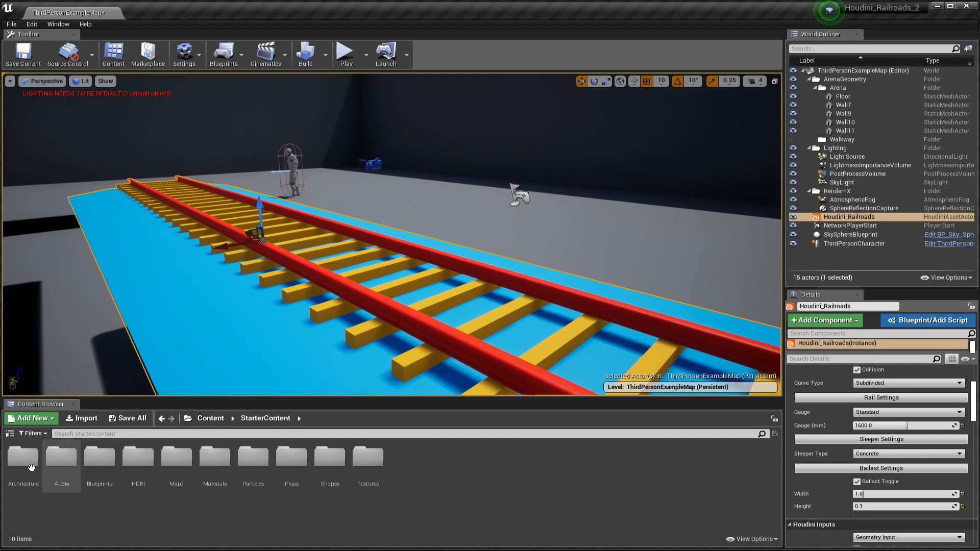
double_click(215, 457)
scroll(554, 478, "down", 1)
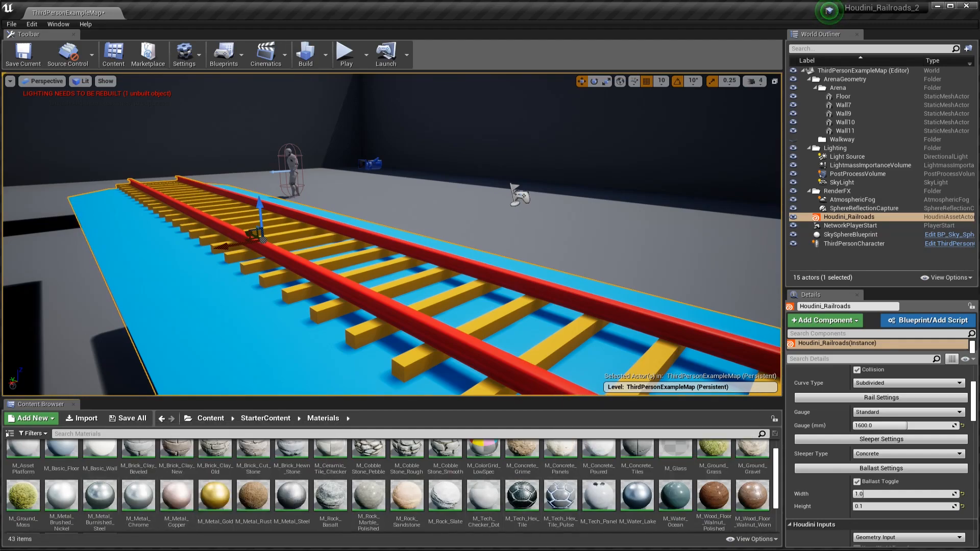
scroll(536, 516, "down", 3)
scroll(163, 519, "up", 4)
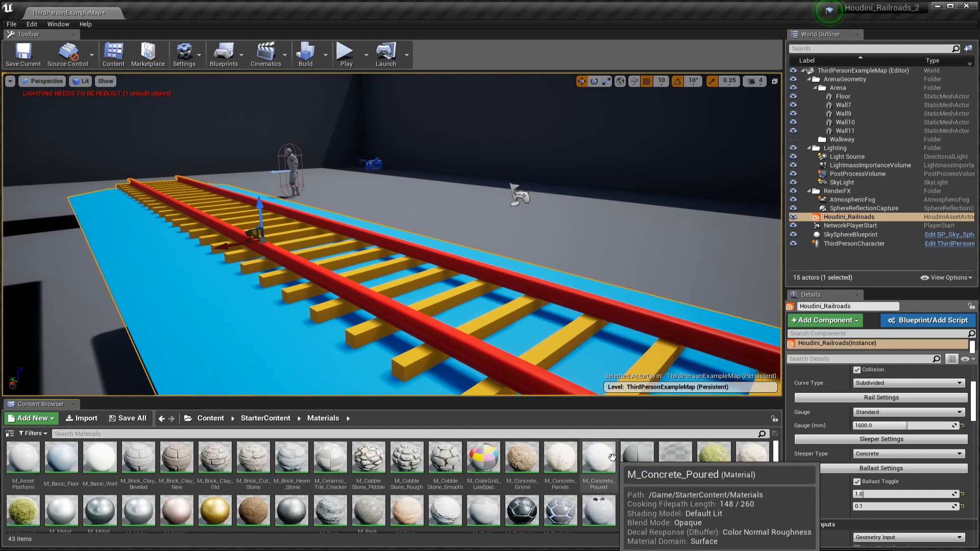
right_click(613, 457)
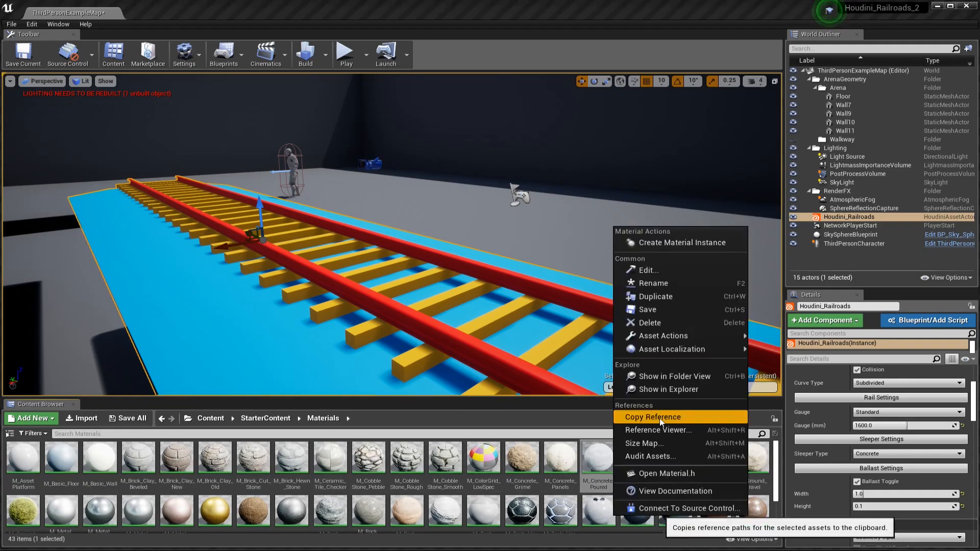
left_click(643, 418)
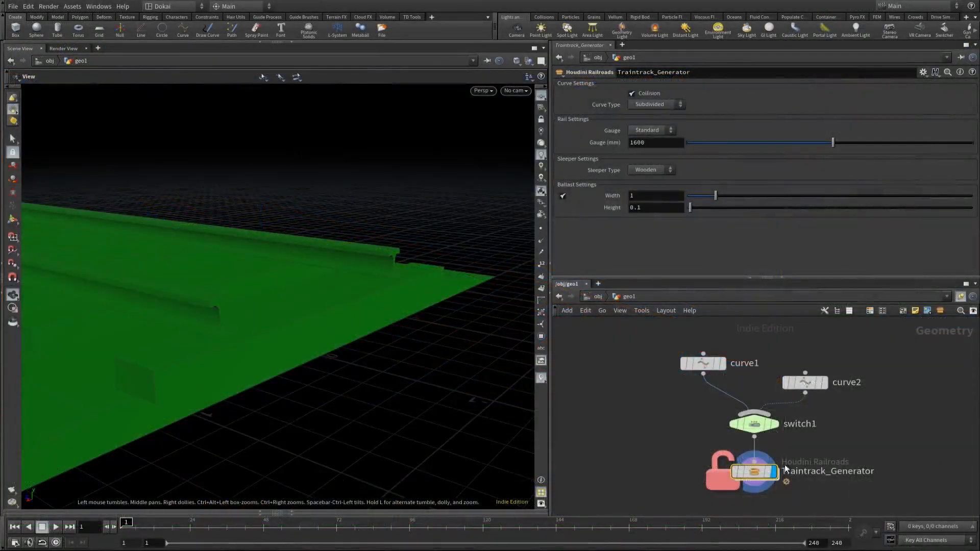
Step: Switch to Houdini and add an Unreal Material node inside the Sleepers subnetwork of Traintrack_Generator
double_click(750, 466)
double_click(689, 378)
middle_click_drag(779, 374, 768, 427)
key("Tab")
type("unr")
key("Return")
left_click(702, 394)
Step: Set the new node's String to /Game/StarterContent/Materials/M_Concrete_Poured.M_Concrete_Poured and insert it between uvunwrap2 and copytopoints2
left_click(849, 204)
key("ctrl+v")
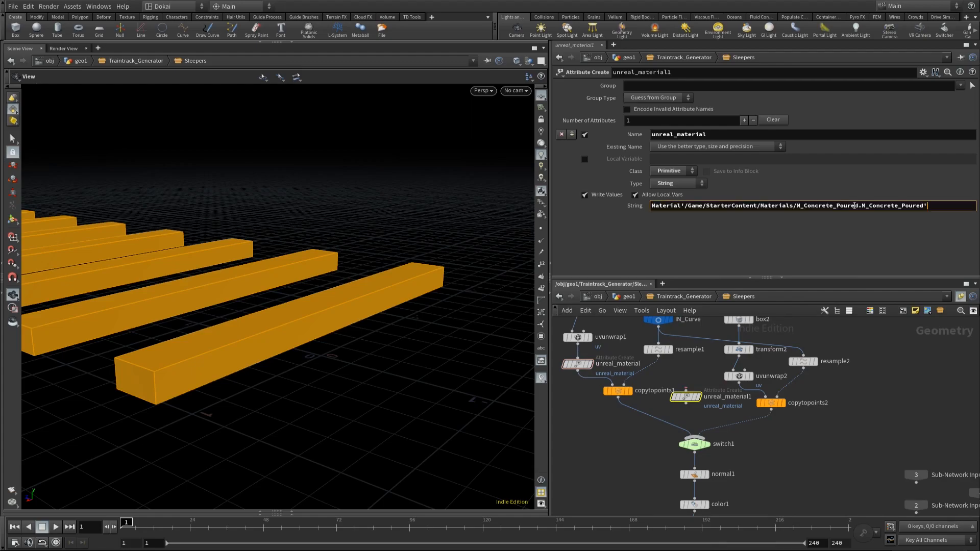
left_click_drag(684, 205, 651, 205)
key("BackSpace")
left_click_drag(685, 396, 745, 403)
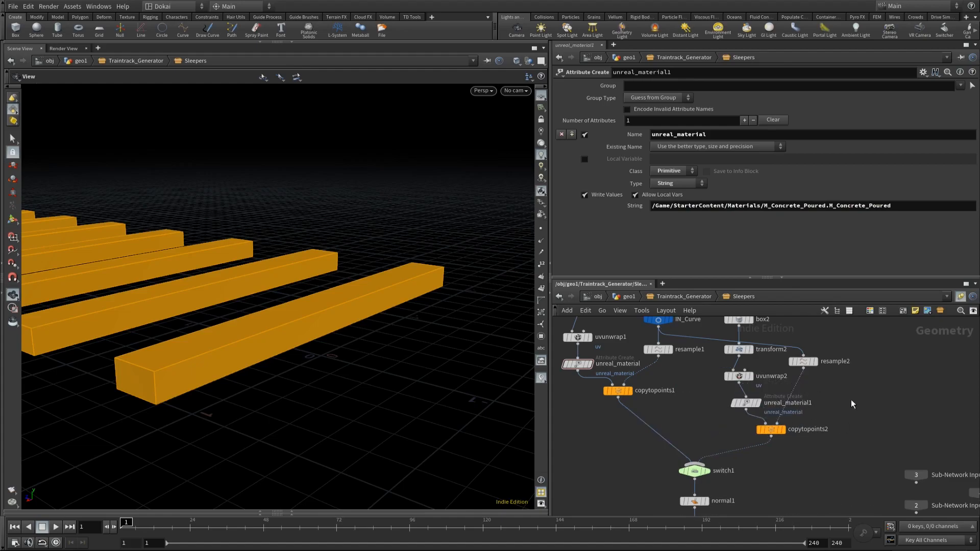
key("h")
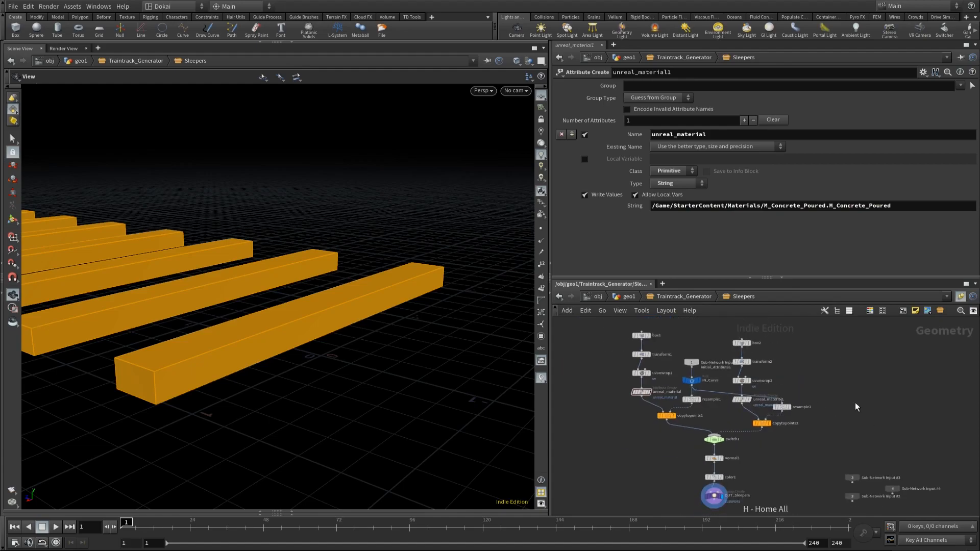
Step: Save the Traintrack_Generator node type from geo1, then switch to Unreal and rebuild the Houdini_Railroads actor
left_click(622, 296)
right_click(758, 476)
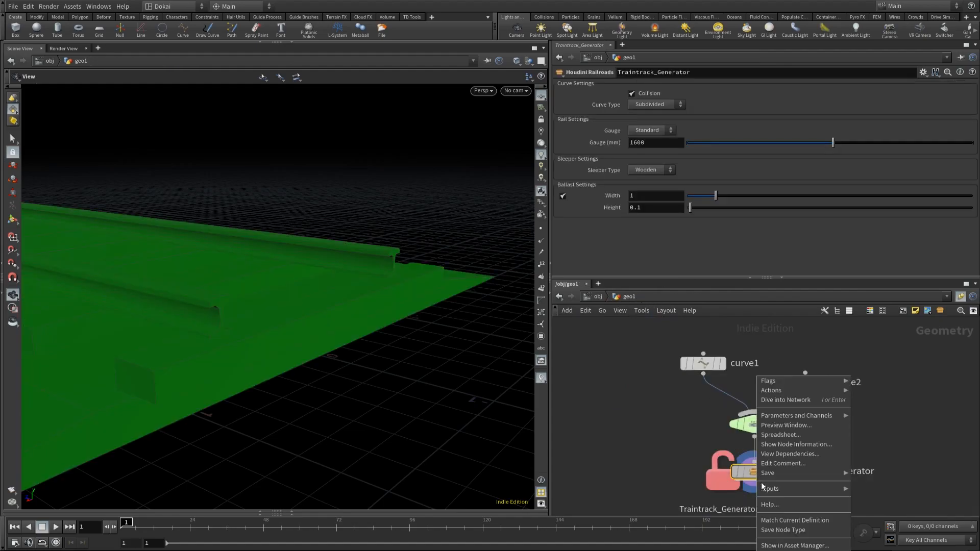
left_click(783, 530)
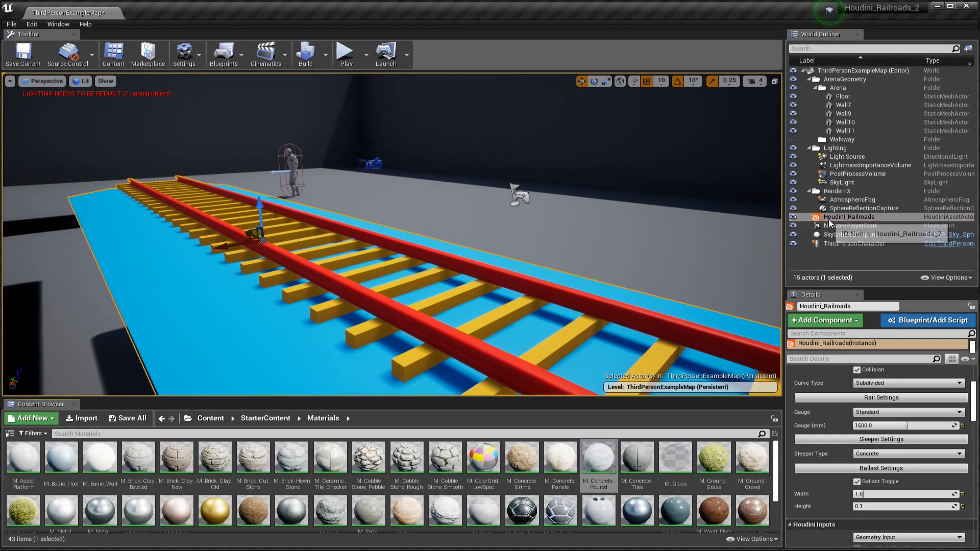
right_click(830, 223)
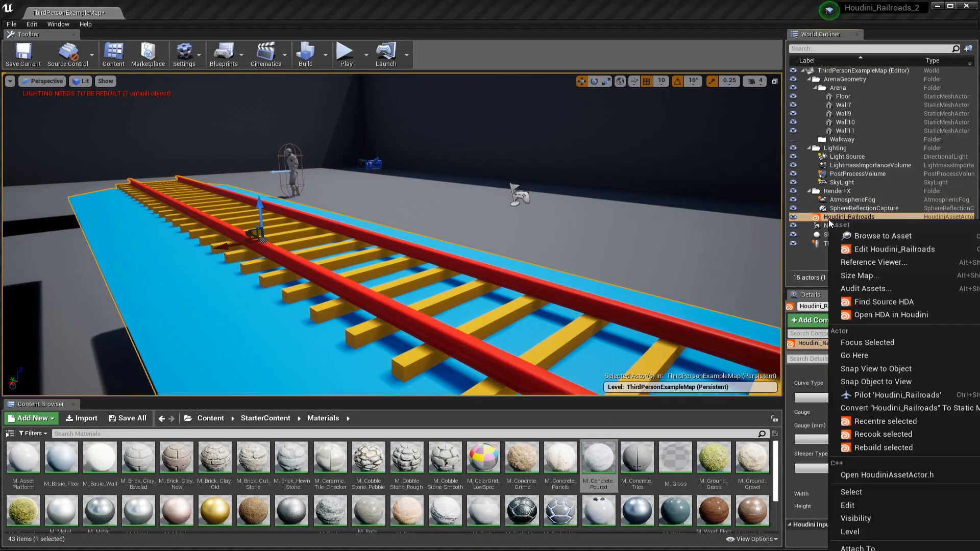
left_click(884, 448)
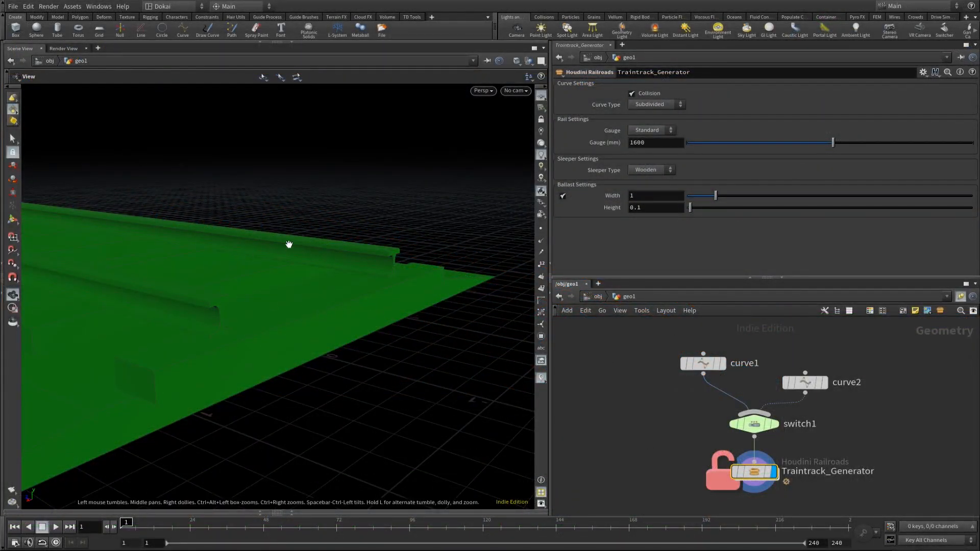
Step: Switch to Houdini and turn off Collision on Traintrack_Generator to view the sleepers from above
left_click_drag(198, 263, 301, 312)
right_click_drag(301, 313, 122, 387)
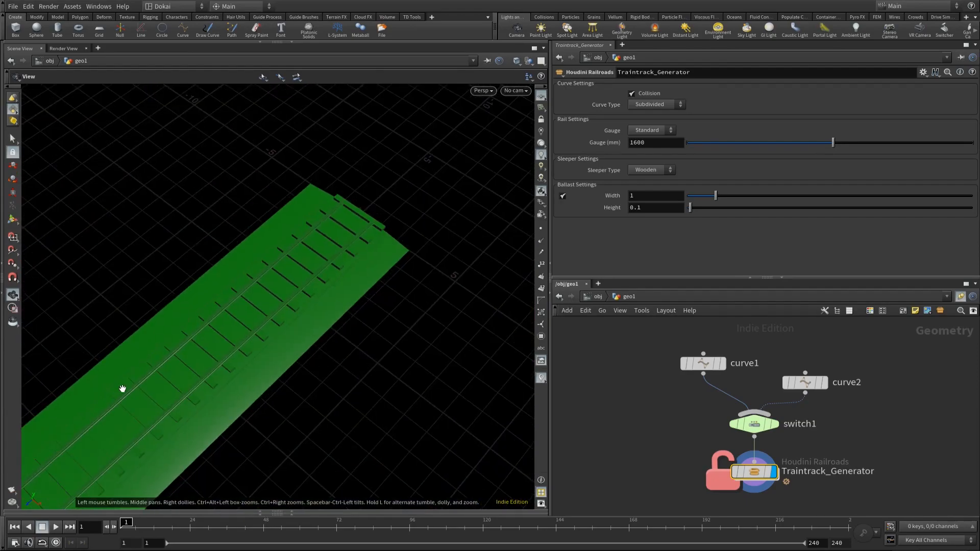
middle_click_drag(122, 387, 314, 252)
right_click_drag(315, 252, 265, 339)
left_click_drag(265, 338, 320, 376)
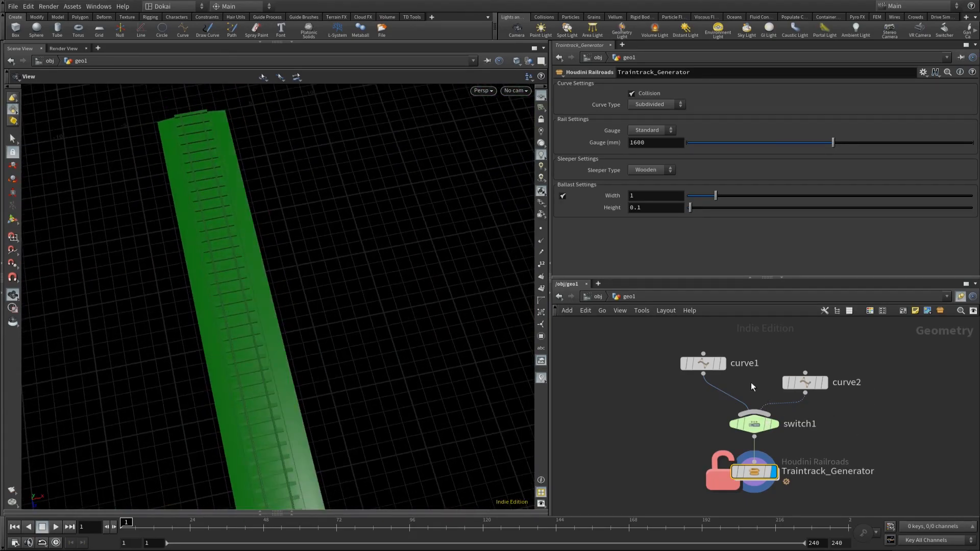
left_click(632, 93)
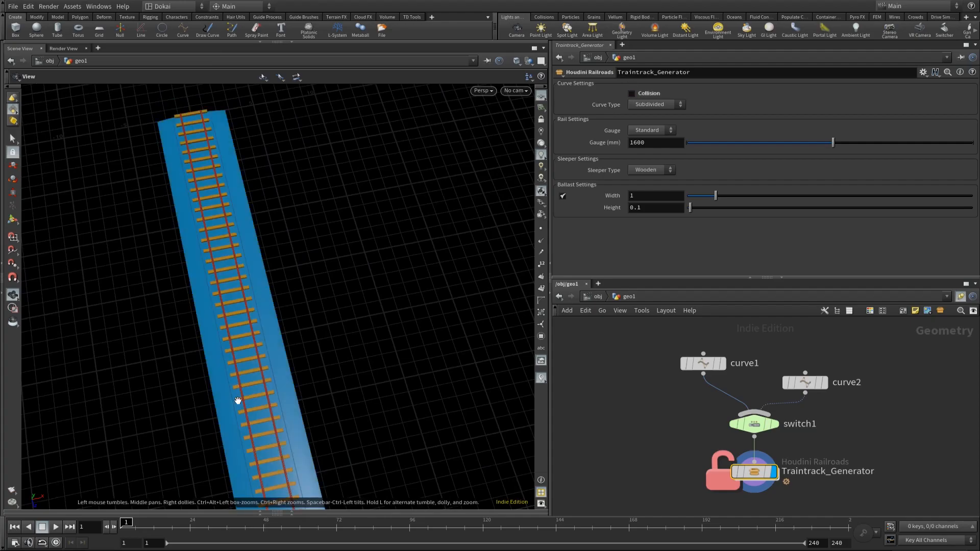
scroll(391, 324, "up", 5)
left_click_drag(391, 324, 204, 364)
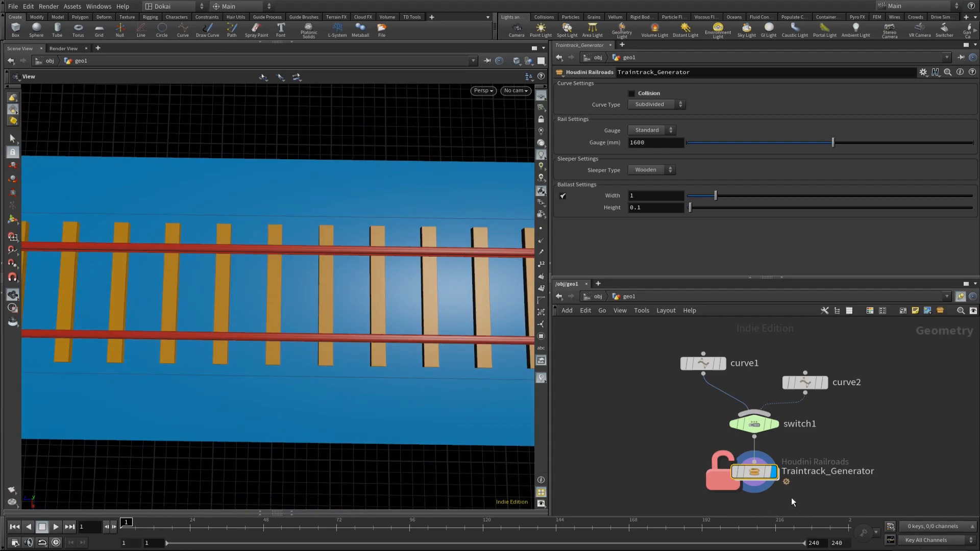
Step: Add an Attribute Randomize node inside the Sleepers subnetwork, between resample1 and copytopoints1
double_click(753, 472)
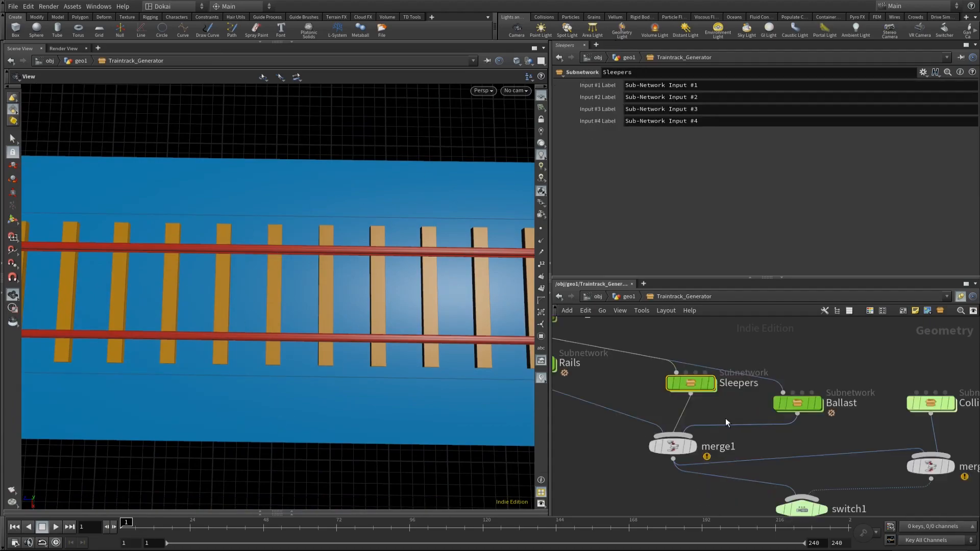
double_click(689, 383)
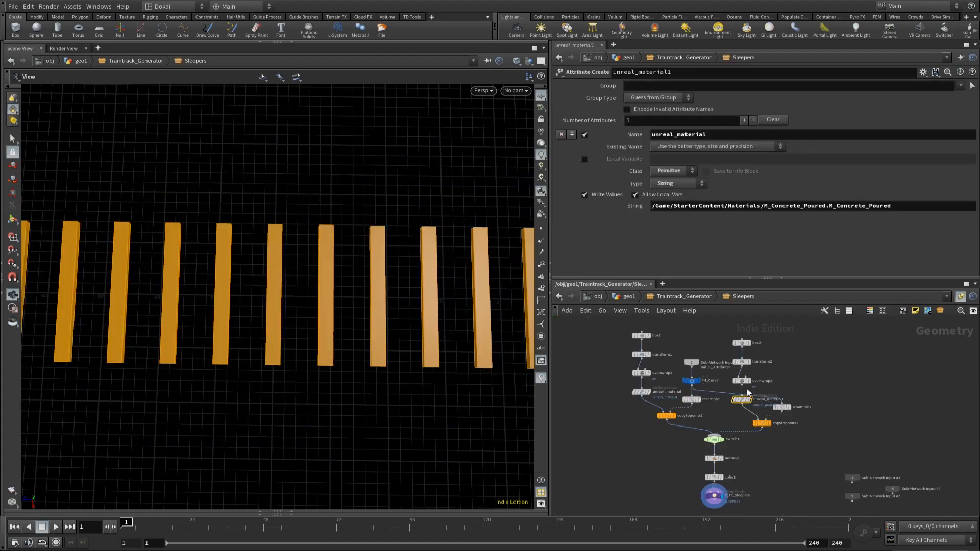
scroll(697, 415, "up", 2)
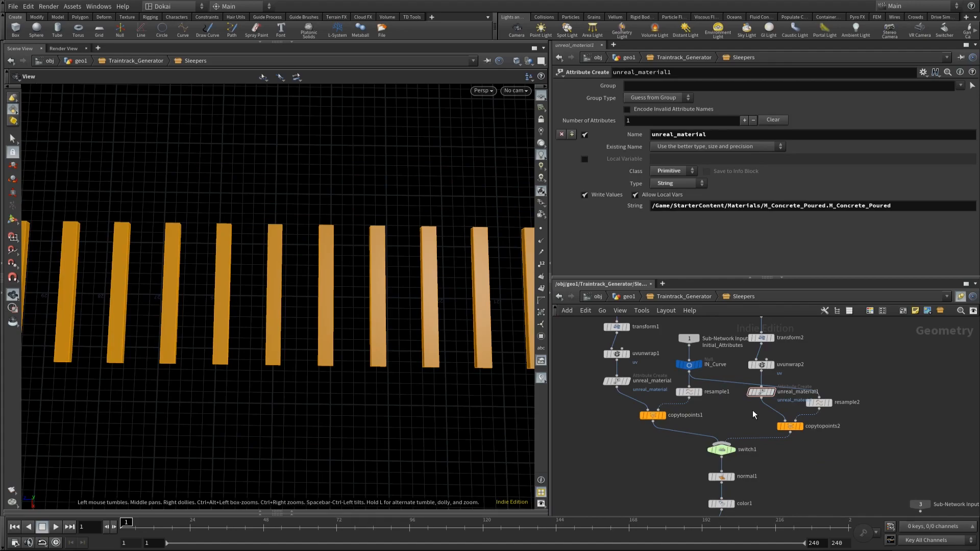
key("Tab")
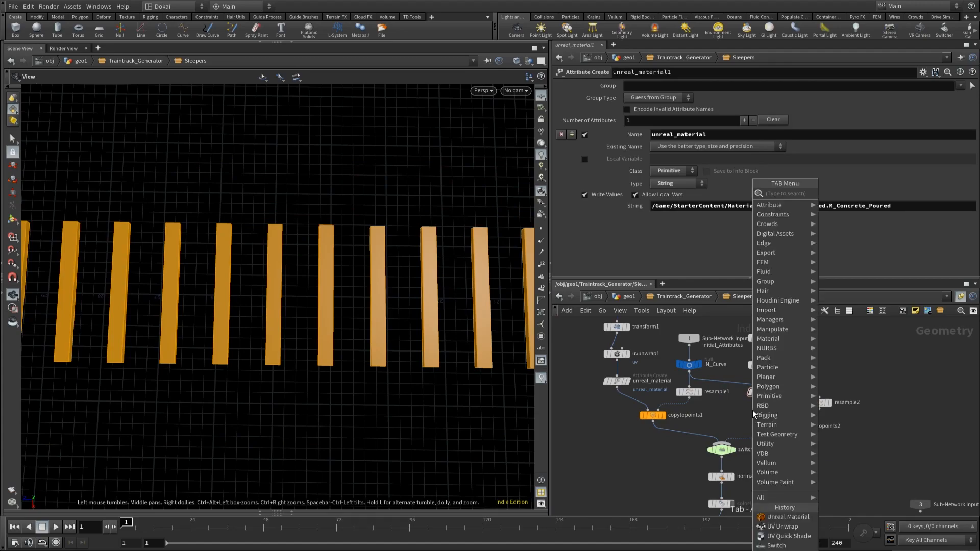
type("attribu")
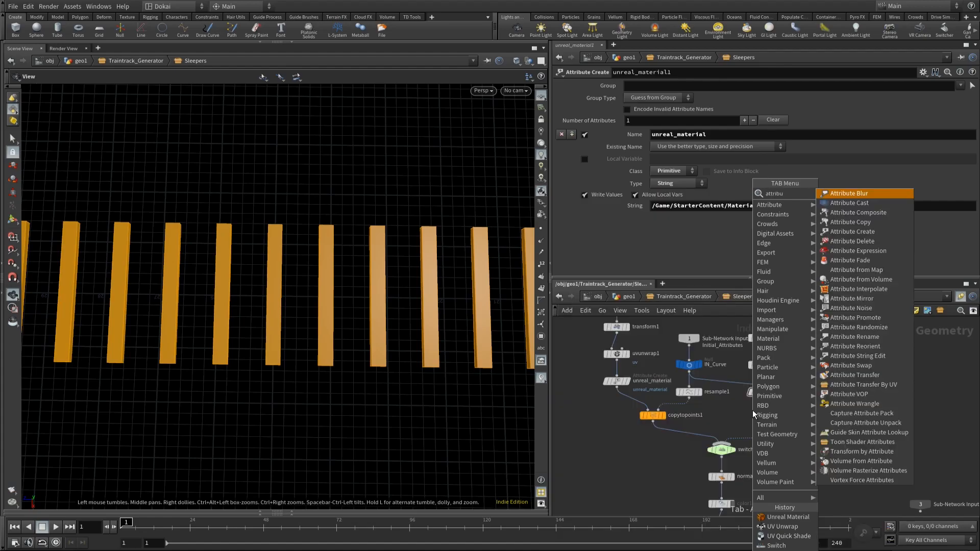
type("te rand")
key("Return")
left_click(752, 409)
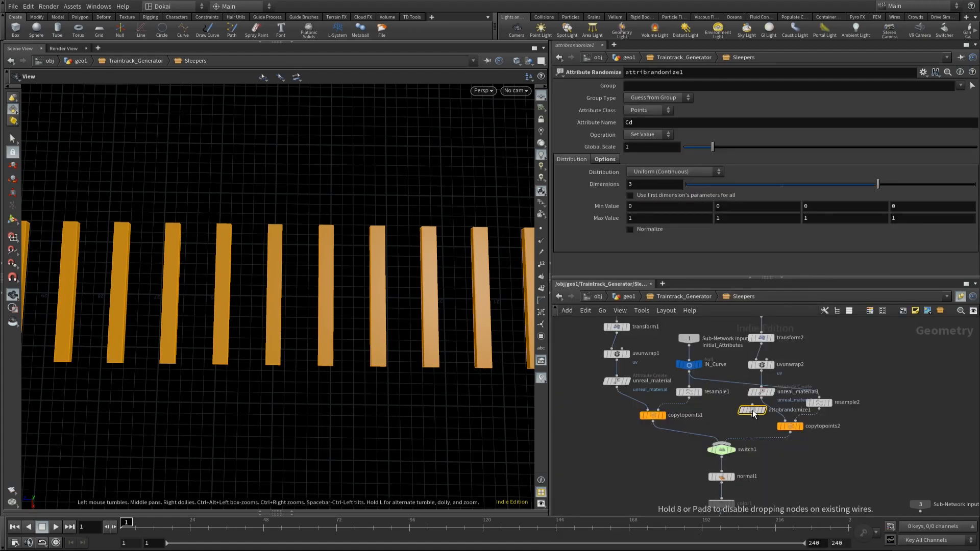
left_click_drag(753, 413, 688, 402)
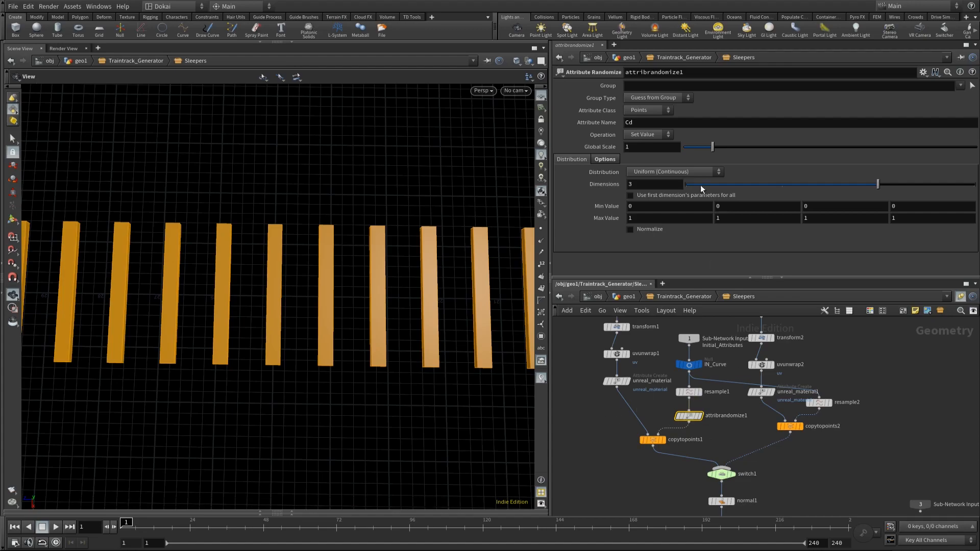
Step: Set the Attribute Randomize node's Attribute Name to N and its Dimensions to 1
left_click(660, 124)
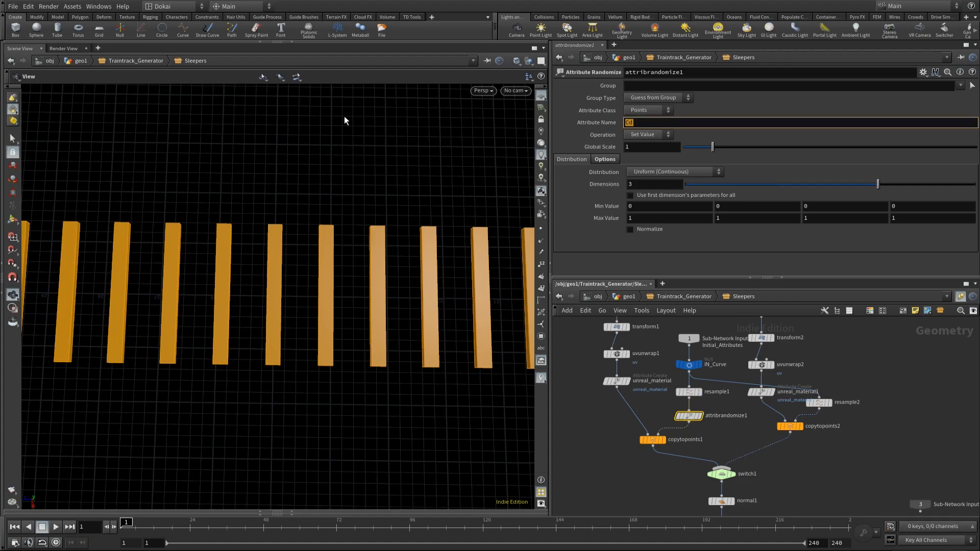
type("N")
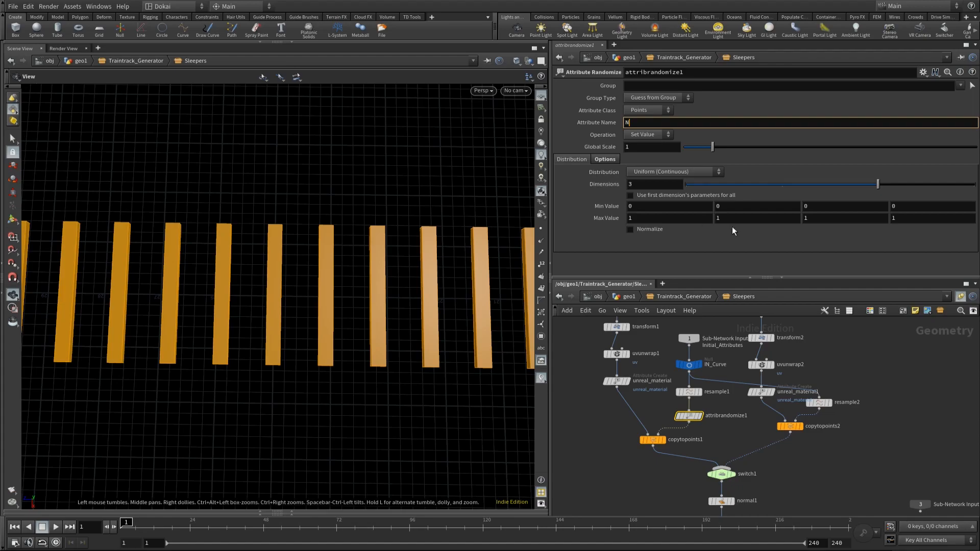
left_click(703, 184)
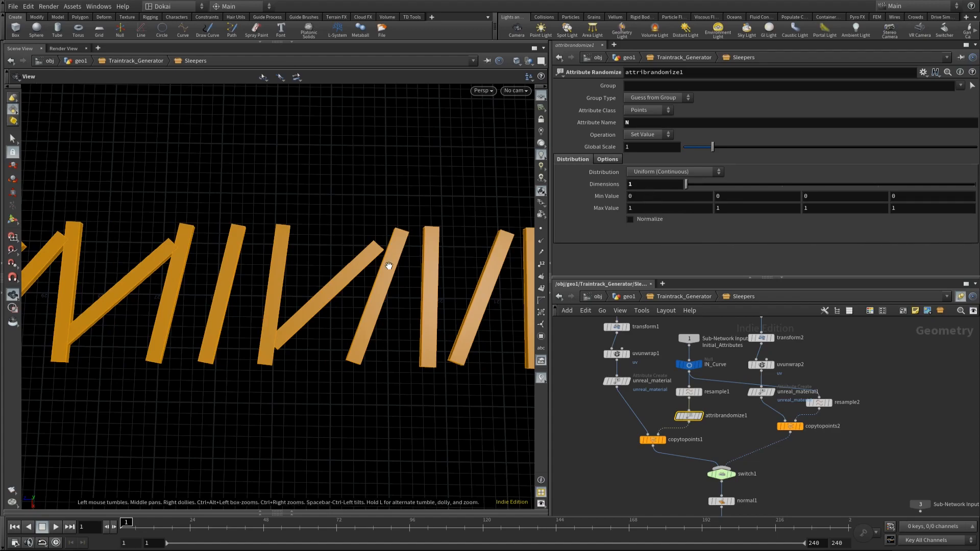
Step: Set the randomization's first Min Value to -0.5 and first Max Value to 0.5
double_click(669, 204)
type("0")
key("Return")
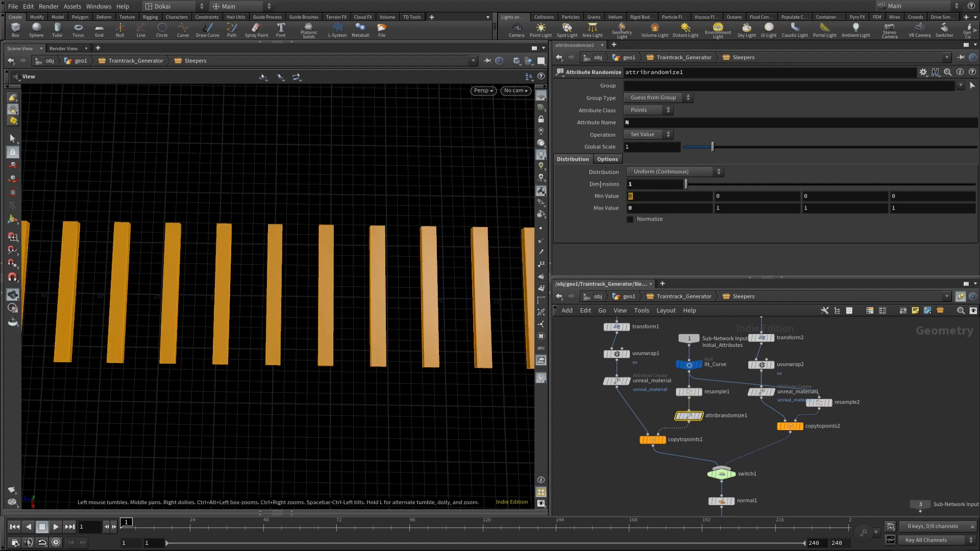
type("-0.5")
key("Return")
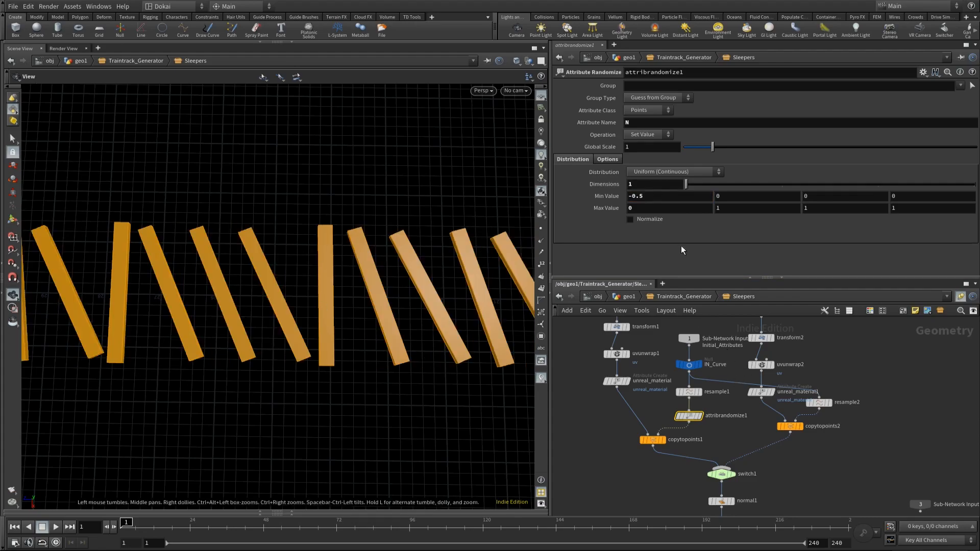
left_click(646, 208)
type("0.5")
key("Return")
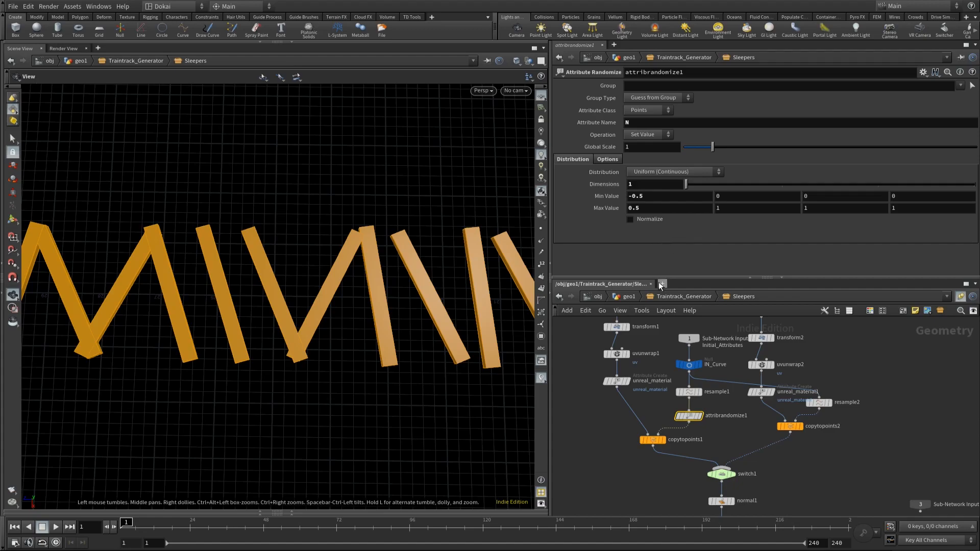
Step: Go up to geo1 and open the parameter list in Traintrack_Generator's operator type properties
left_click(630, 296)
right_click(755, 473)
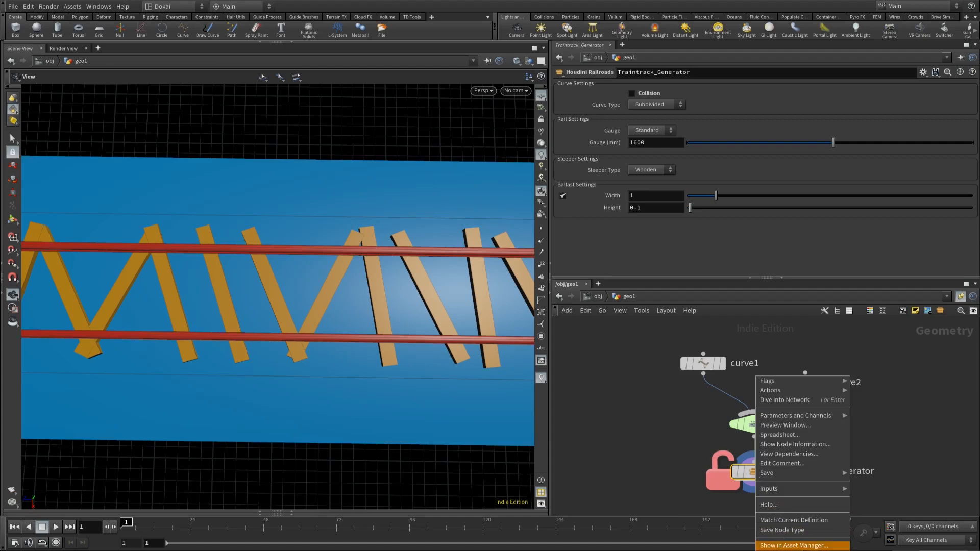
left_click(785, 550)
left_click_drag(604, 197, 417, 94)
left_click(222, 162)
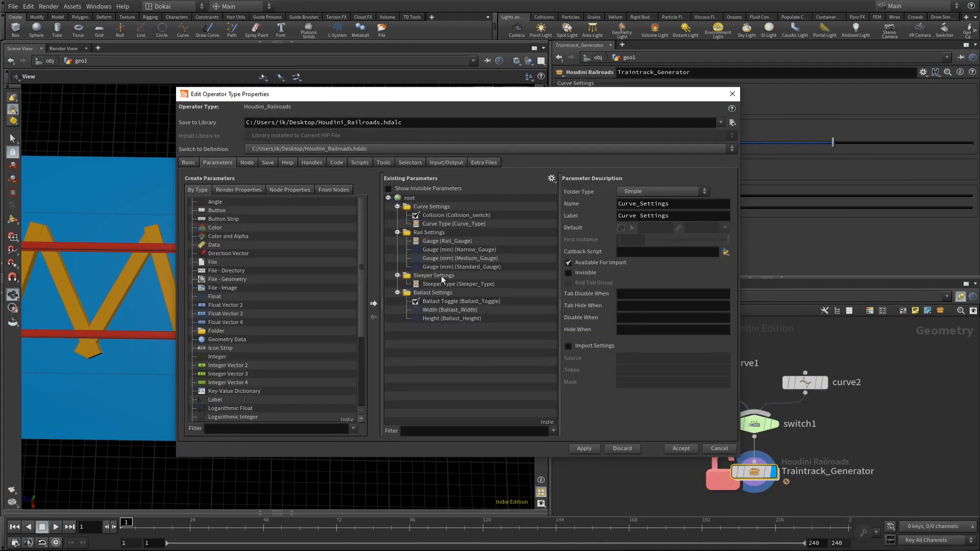
Step: Add a float parameter below Sleeper Type in the Sleeper Settings folder
left_click(452, 284)
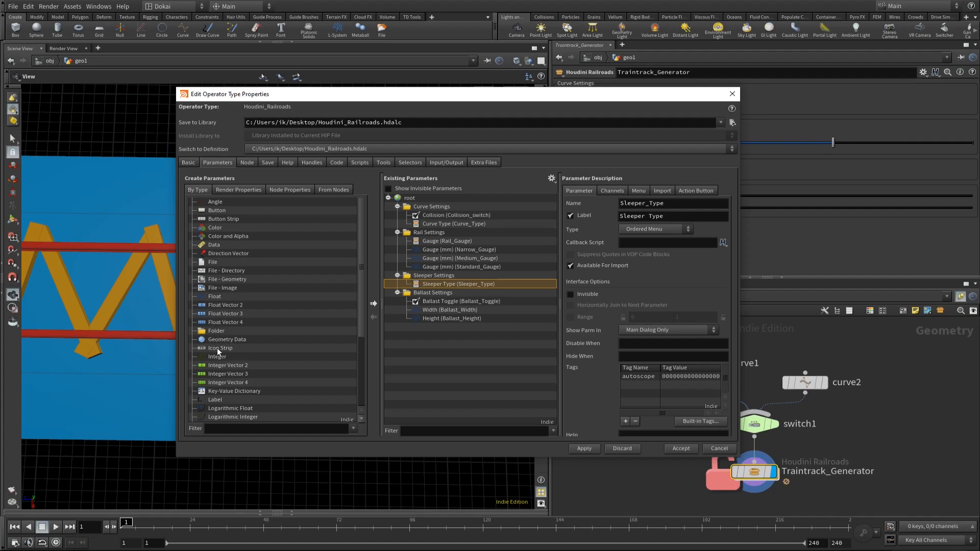
left_click(213, 296)
left_click_drag(425, 275, 424, 275)
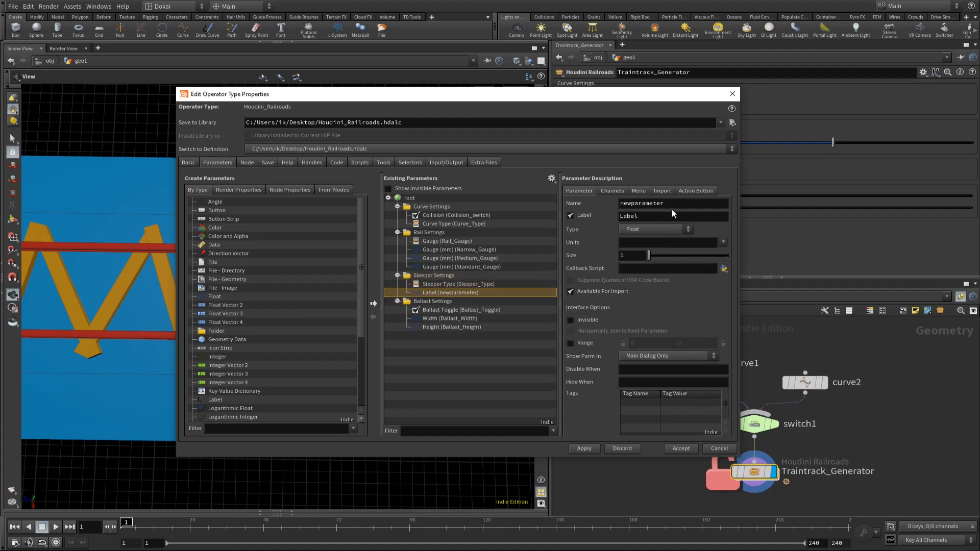
Step: Name the new float parameter Sleeper_Jitter, label it Sleeper Jitter, and apply the change to the asset
double_click(632, 202)
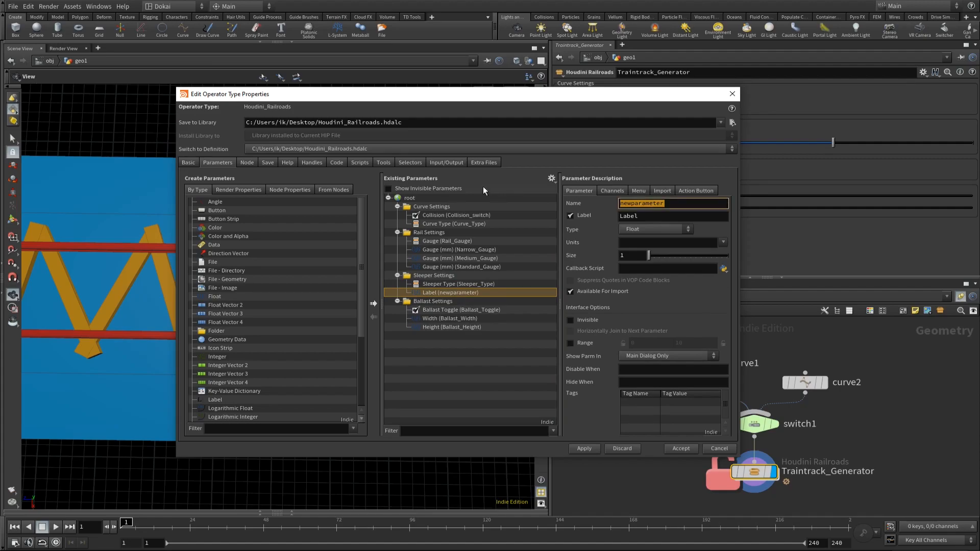
type("Slepper_")
key("BackSpace")
key("BackSpace")
key("BackSpace")
key("BackSpace")
key("BackSpace")
type("eper_Jitter")
key("Tab")
type("Sleeper Jitter")
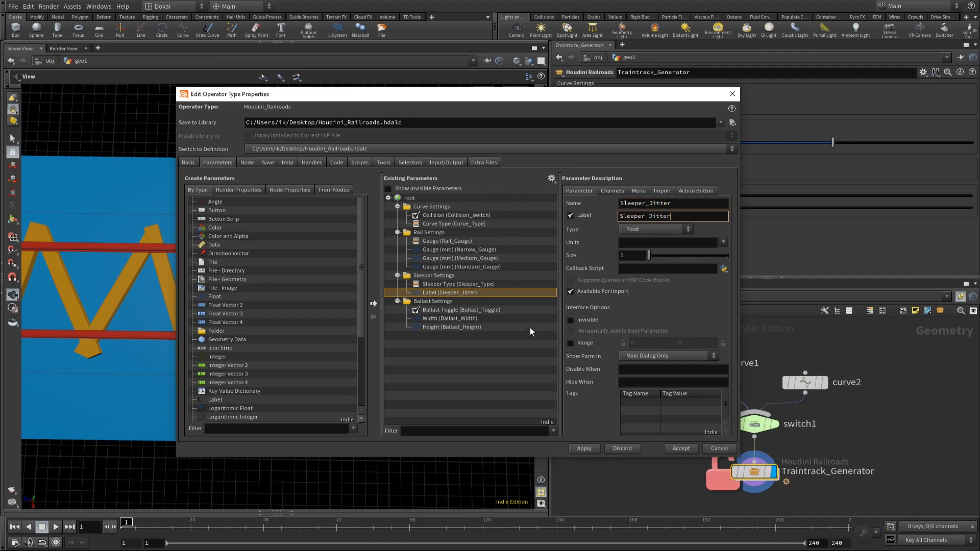
left_click(681, 202)
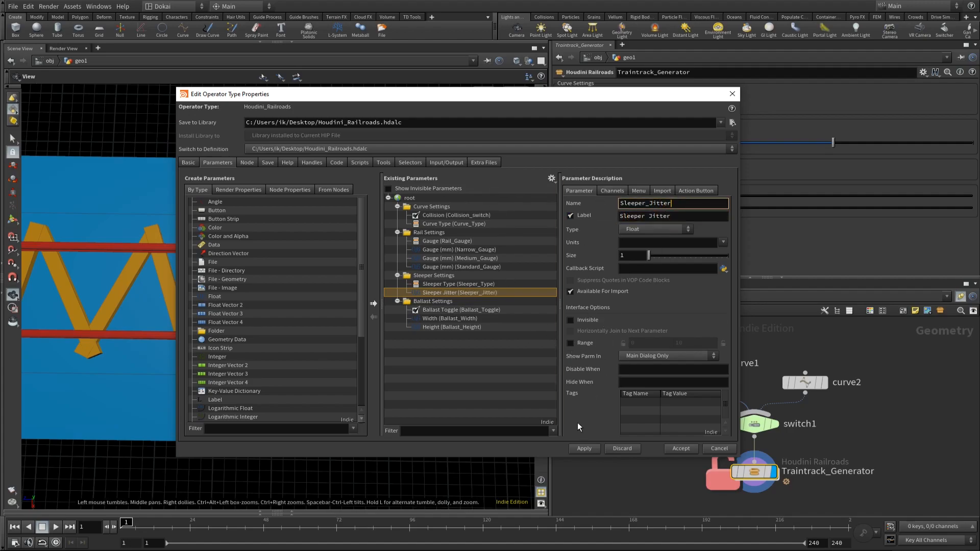
left_click(584, 448)
Step: Add a toggle parameter between Sleeper Type and Sleeper Jitter, named Toggle_Jitter and labelled Jitter Toggle
mouse_move(586, 95)
left_mouse_down()
mouse_move(384, 98)
mouse_move(482, 67)
mouse_move(585, 88)
mouse_move(577, 89)
left_mouse_up()
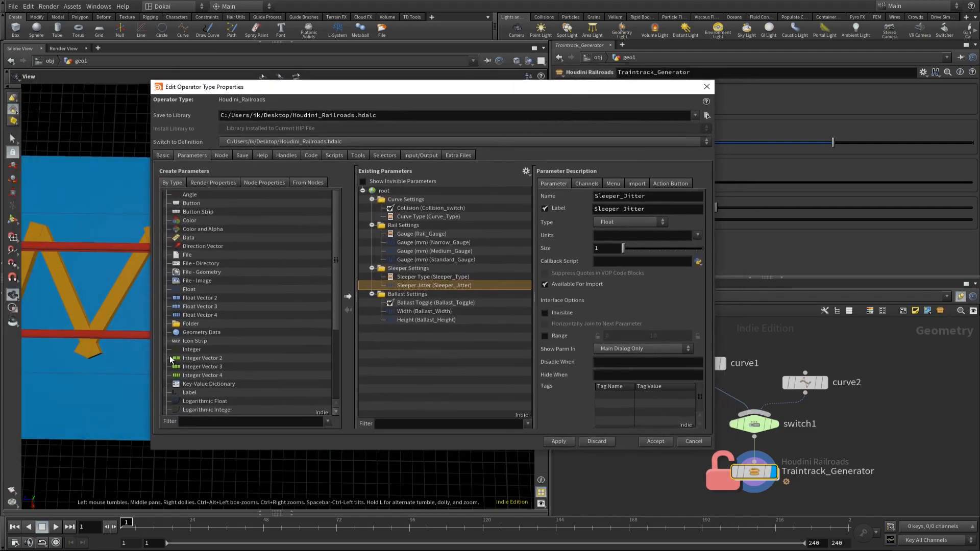
scroll(223, 357, "down", 4)
left_click_drag(197, 393, 418, 281)
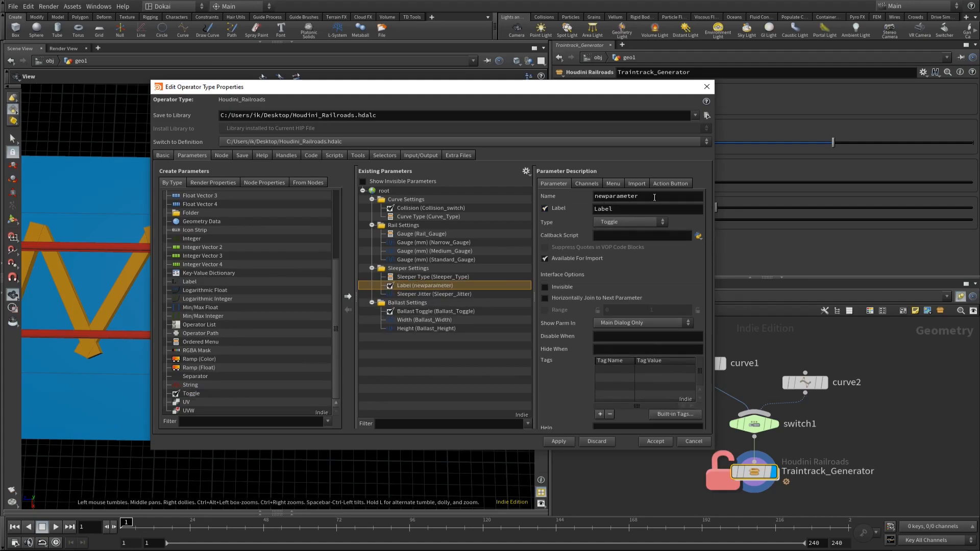
left_click_drag(653, 197, 456, 174)
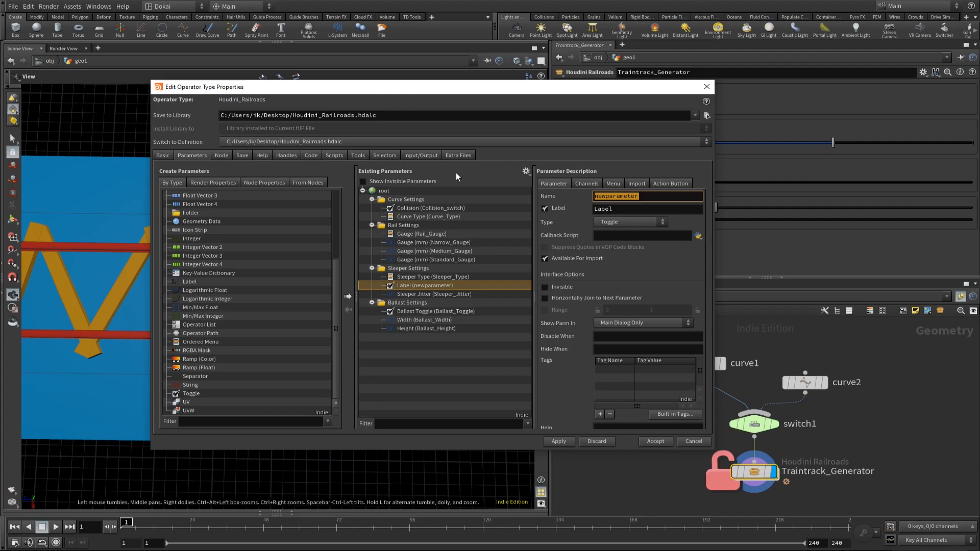
type("Toggle_Jitter")
key("Tab")
type("Jitter Toggle")
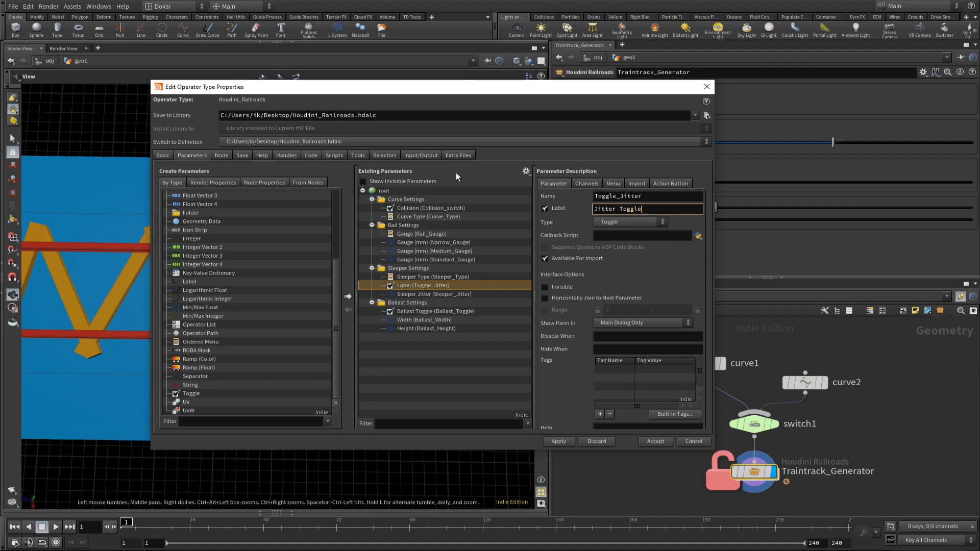
left_click(657, 233)
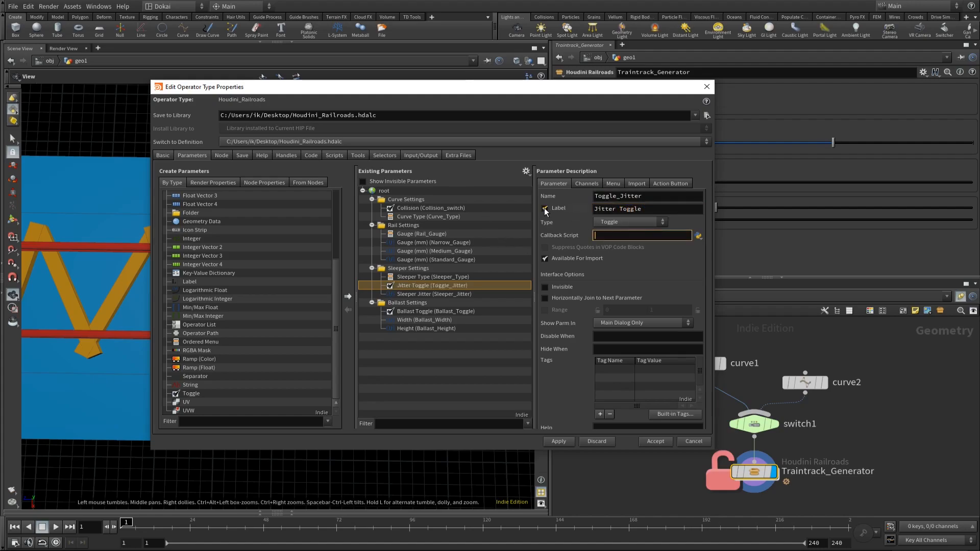
Step: Hide the Jitter Toggle's label, join it horizontally to the next parameter, and apply the changes
left_click(545, 208)
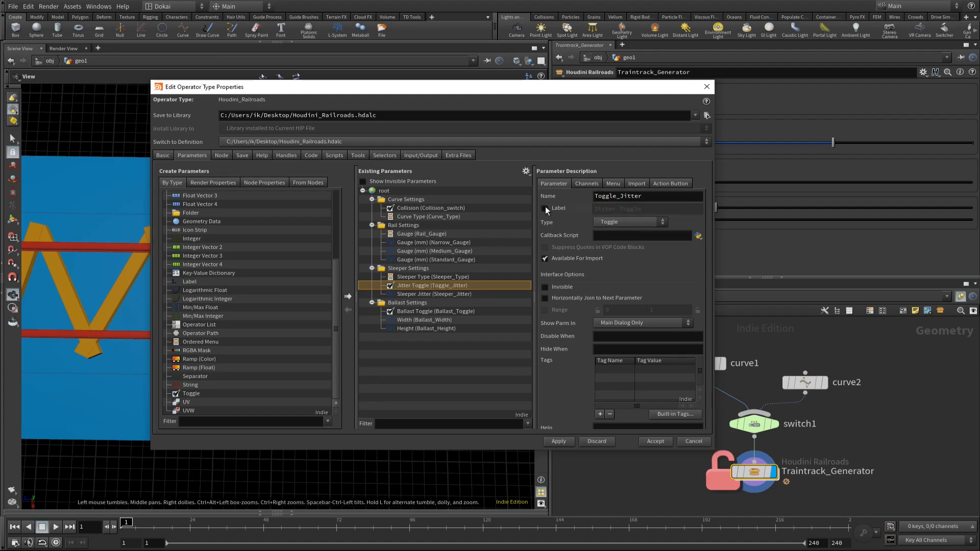
left_click(567, 442)
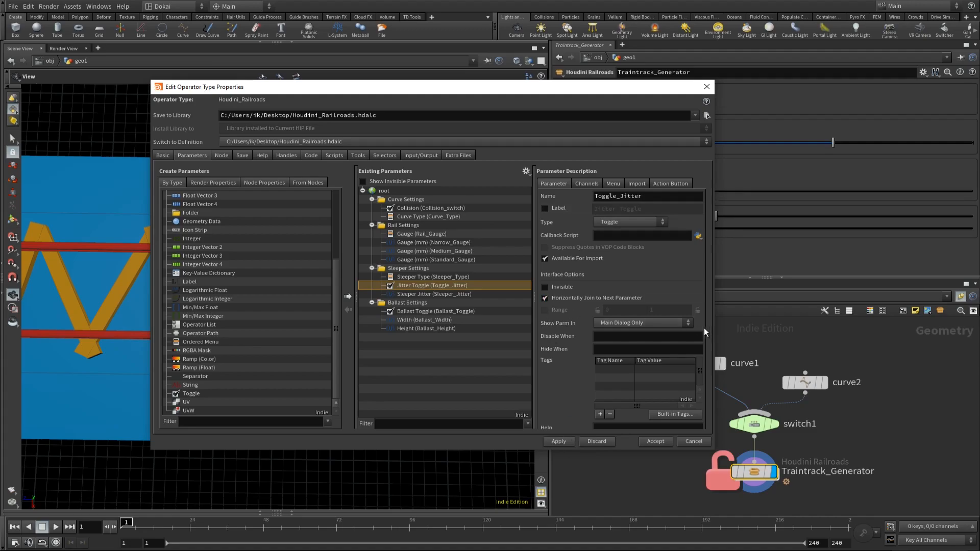
left_click(555, 440)
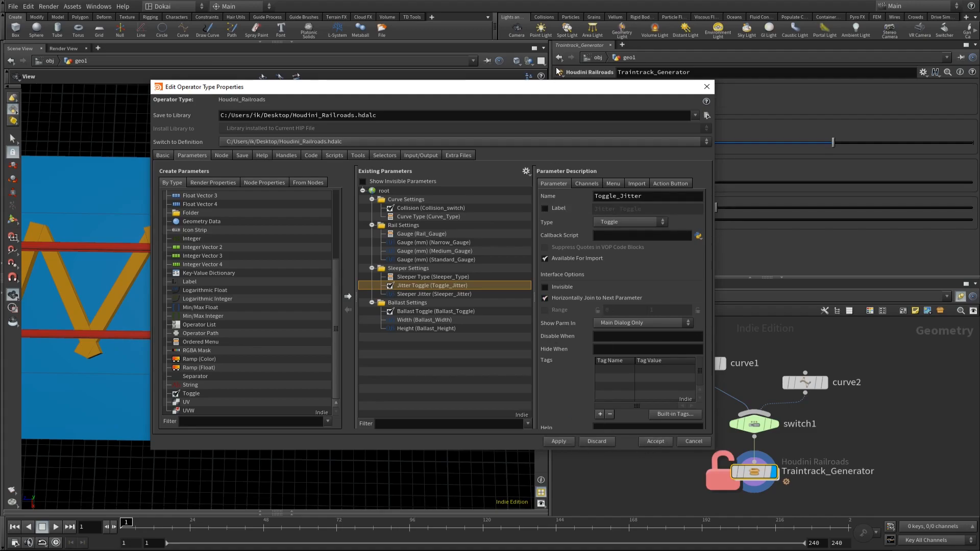
left_click_drag(556, 87, 387, 67)
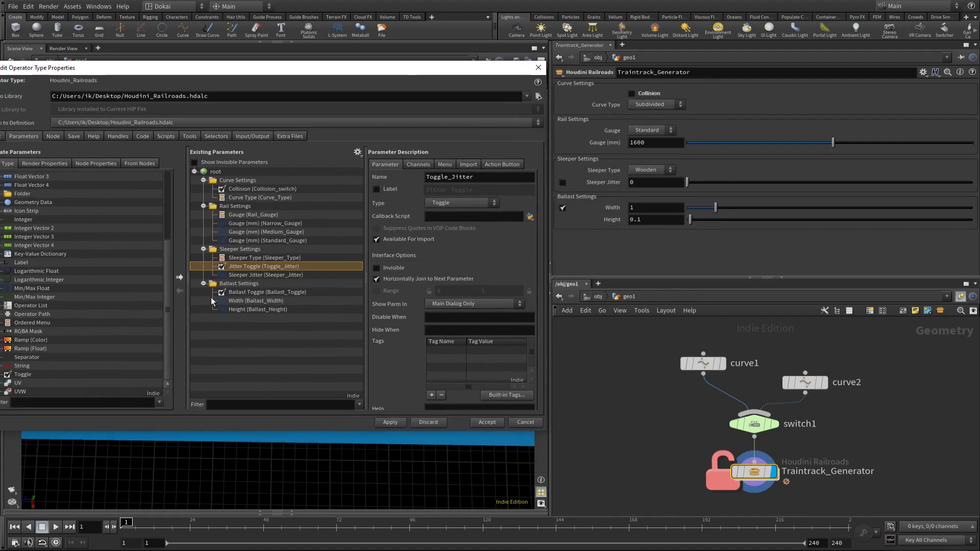
left_click(397, 422)
Step: Set the Jitter Toggle's Disable When condition to { Sleeper_Type != 0 } and apply it
left_click(671, 172)
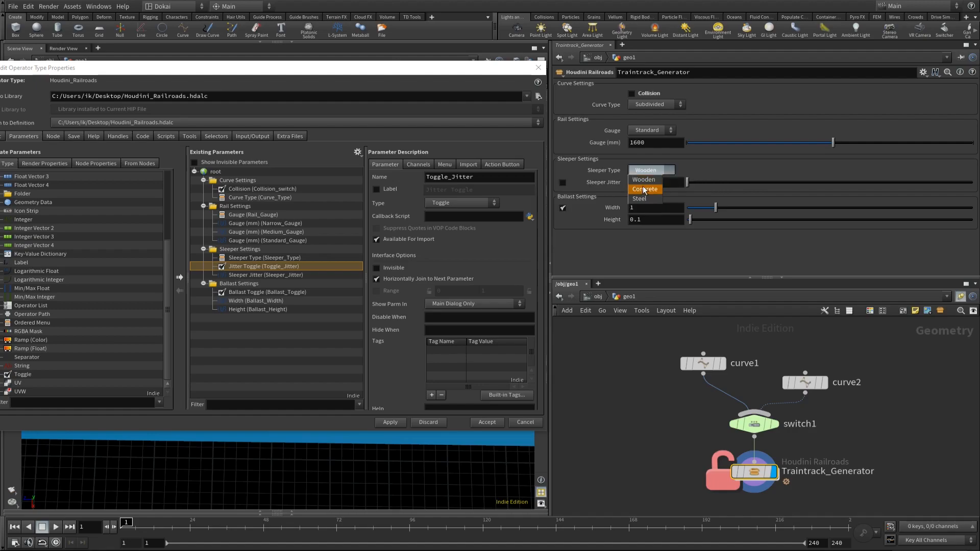
left_click(264, 258)
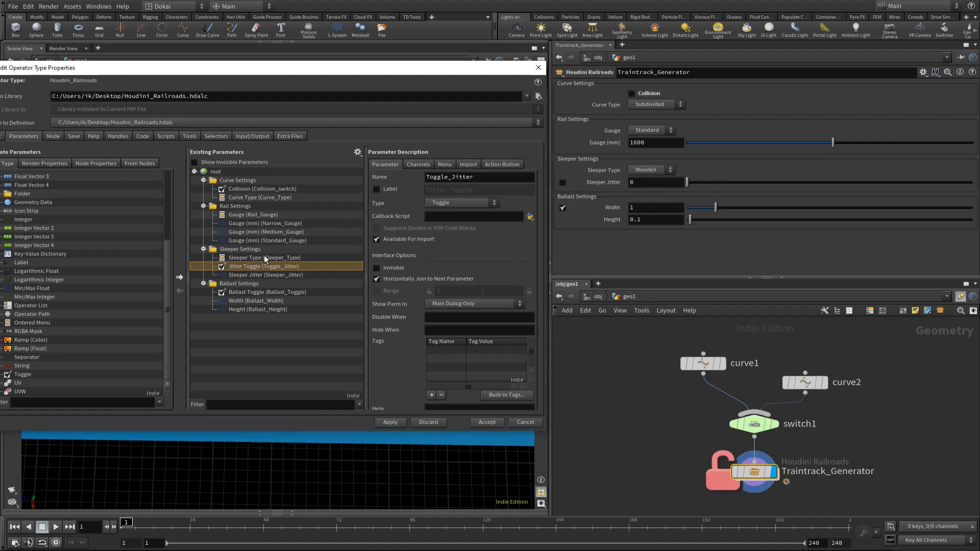
left_click(274, 258)
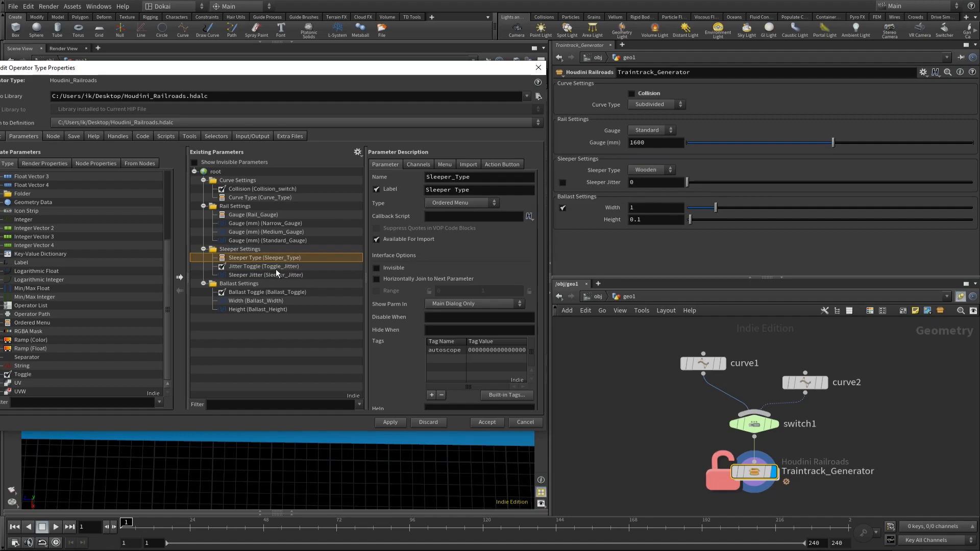
left_click_drag(498, 178, 428, 176)
key("ctrl+c")
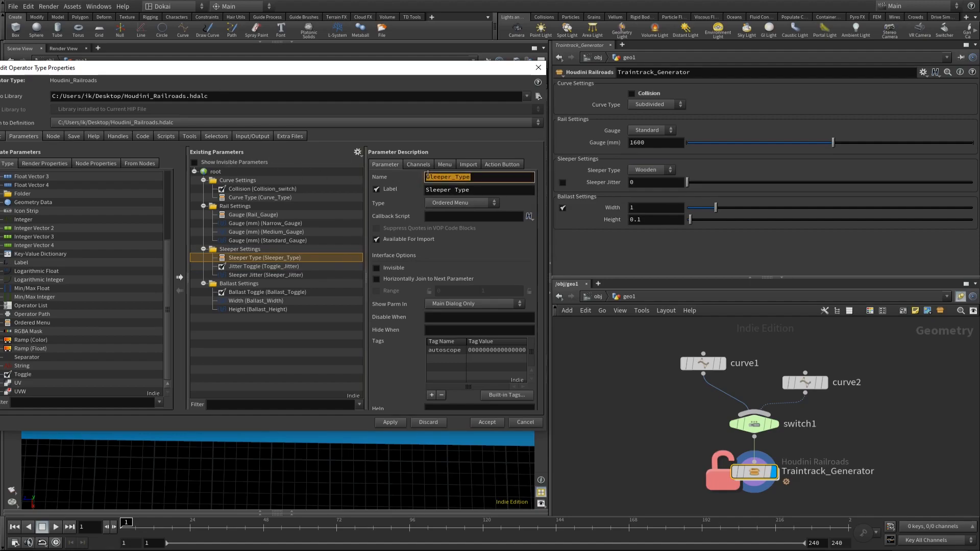
left_click(262, 266)
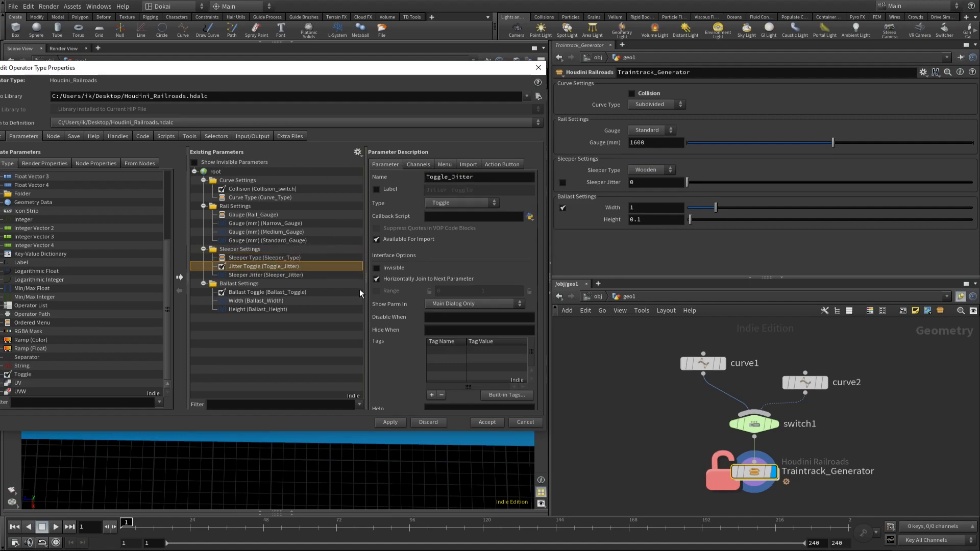
left_click(454, 315)
key("ctrl+v")
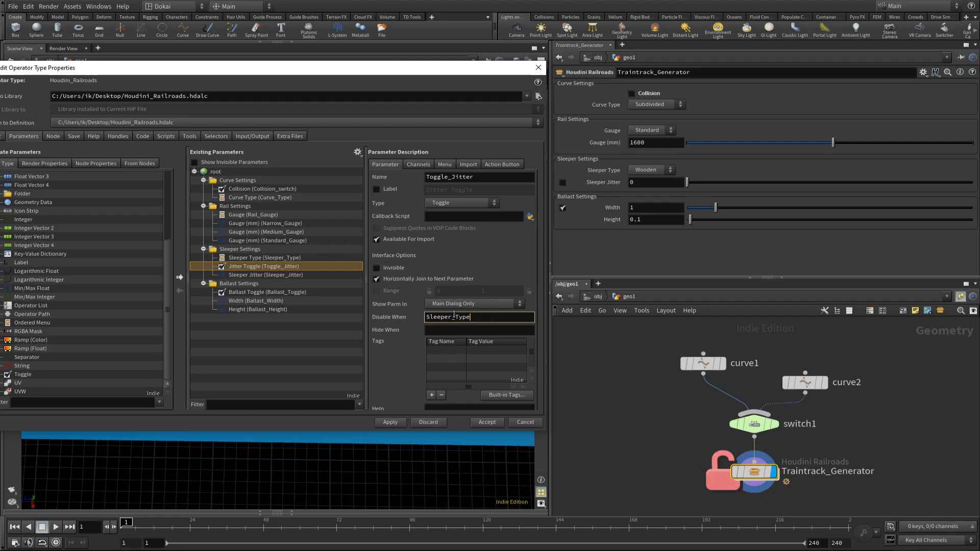
type("==")
key("shift+Left")
type("!")
type(" 0 }")
type("{")
left_click(387, 424)
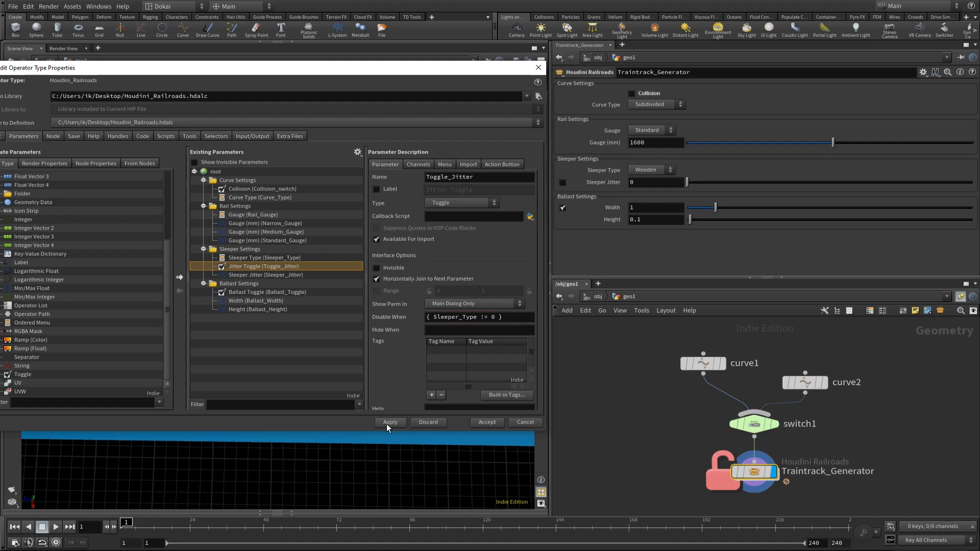
Step: Test the Jitter Toggle's disable condition by switching Sleeper Type to Concrete and back to Wooden
left_click(656, 168)
left_click(652, 185)
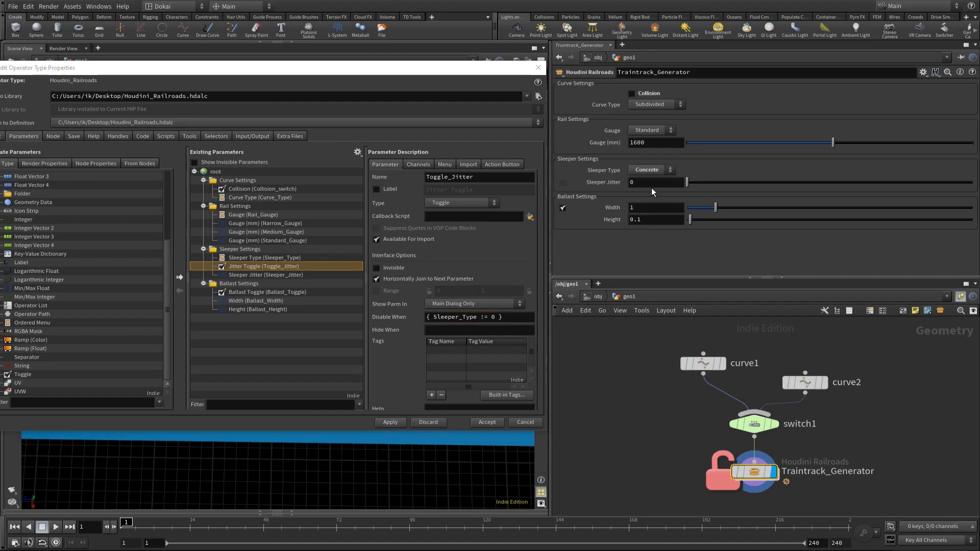
left_click(651, 170)
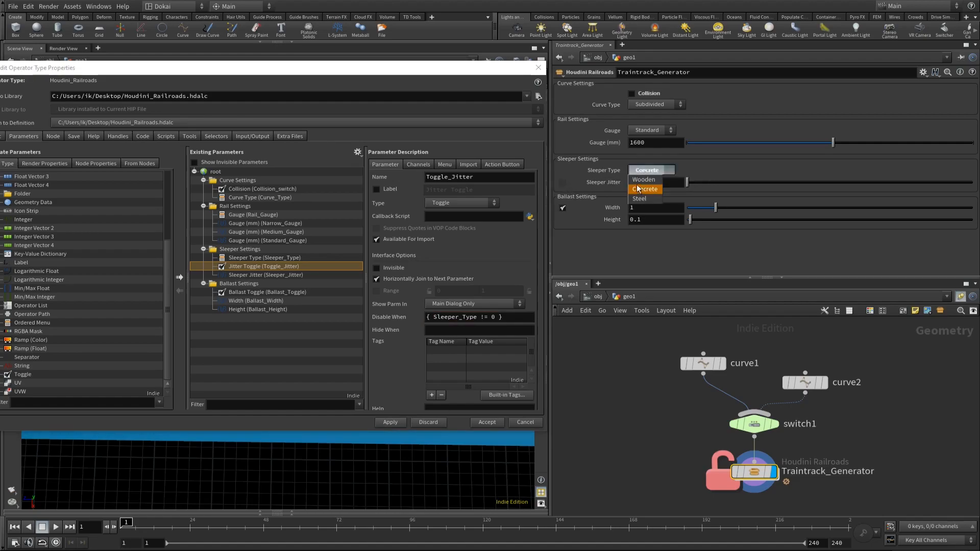
left_click(647, 179)
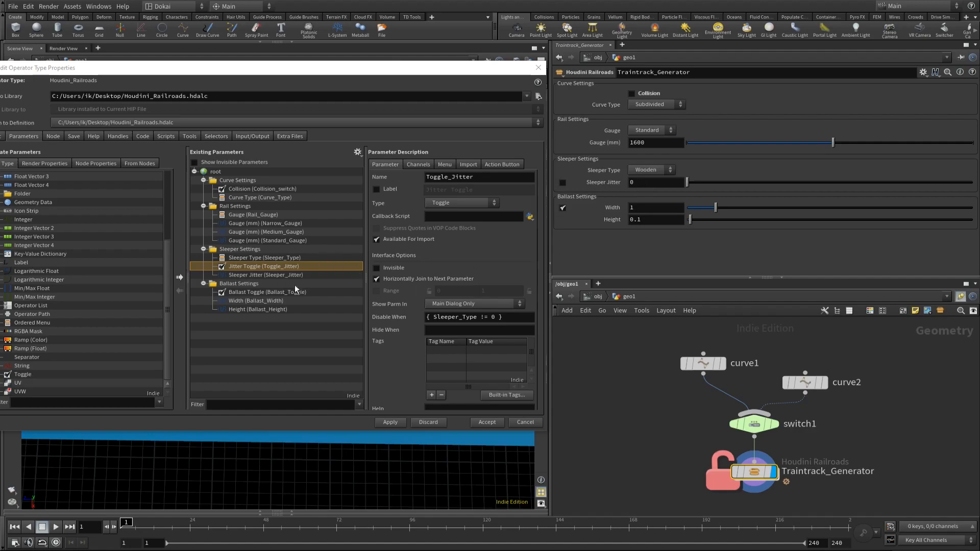
Step: Copy the Jitter Toggle's { Sleeper_Type != 0 } condition into Sleeper Jitter's Disable When and apply it
left_click_drag(524, 317, 182, 265)
key("ctrl+c")
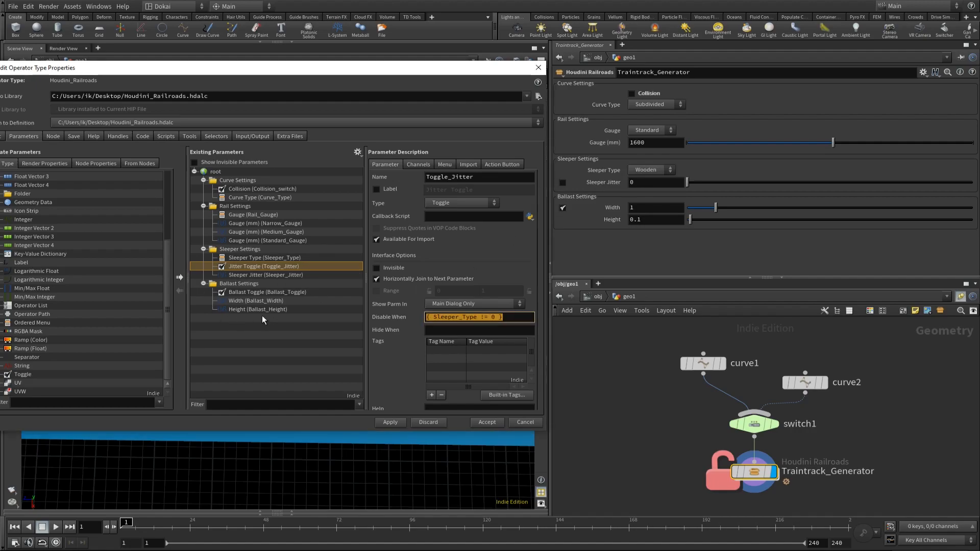
left_click(255, 275)
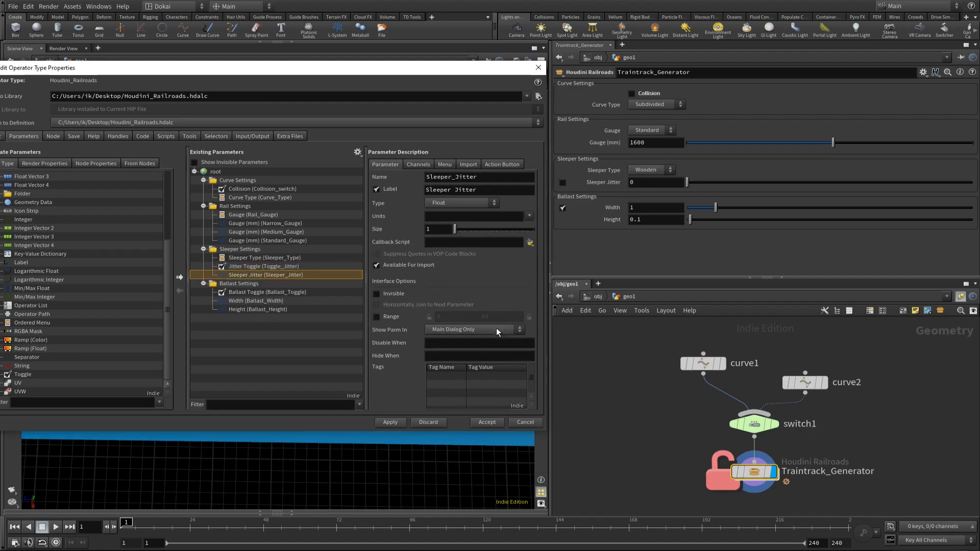
left_click(438, 343)
key("ctrl+v")
left_click(391, 421)
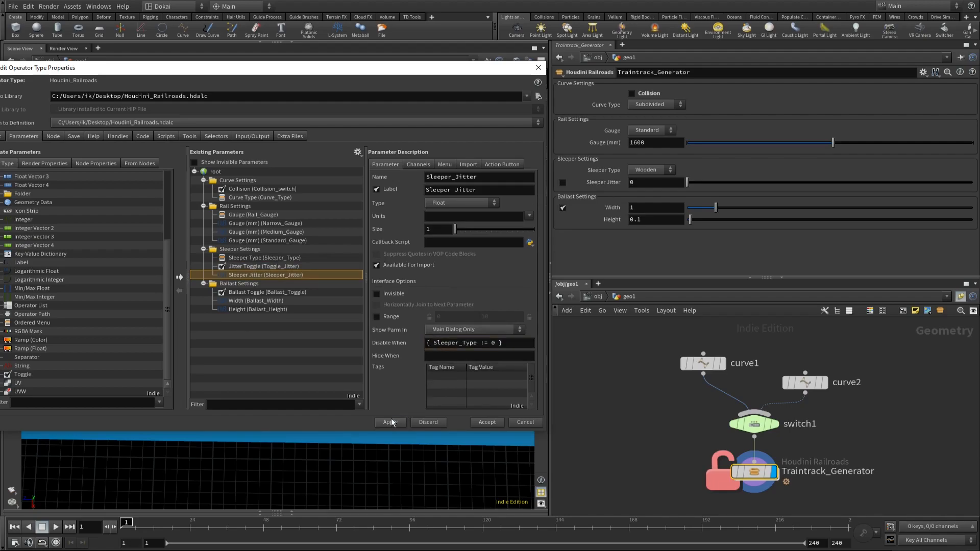
Step: Change Sleeper Jitter's Disable When condition to { Toggle_Jitter != 0 } and apply it
left_click(252, 266)
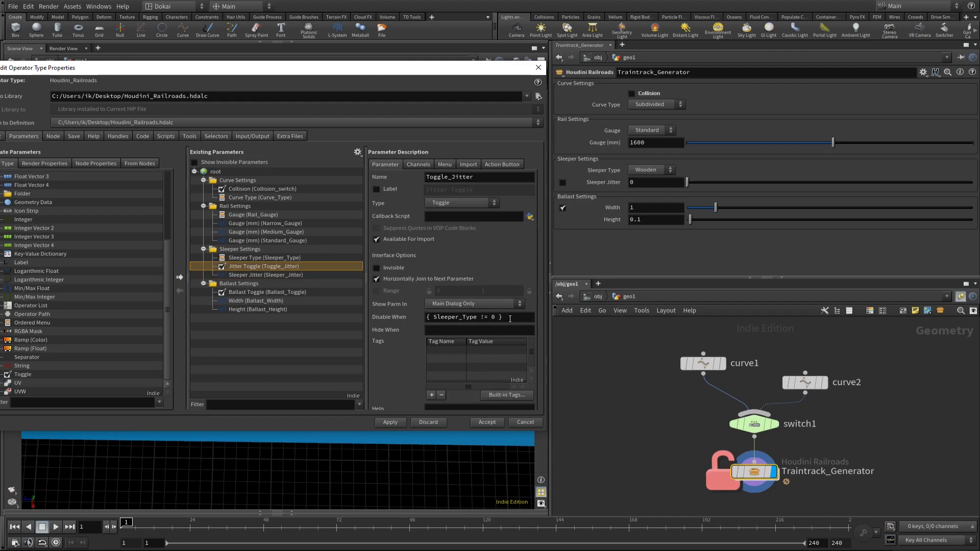
left_click_drag(508, 320, 351, 304)
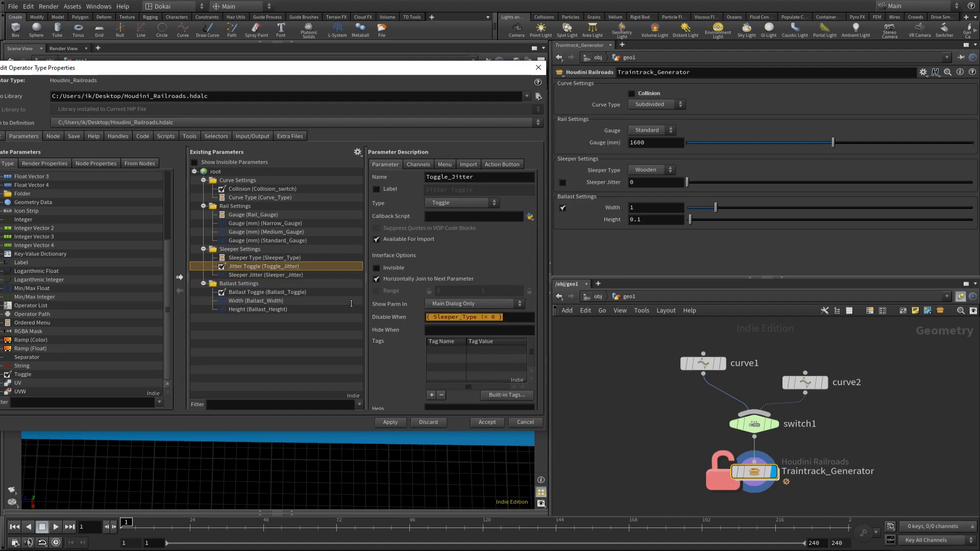
left_click(286, 275)
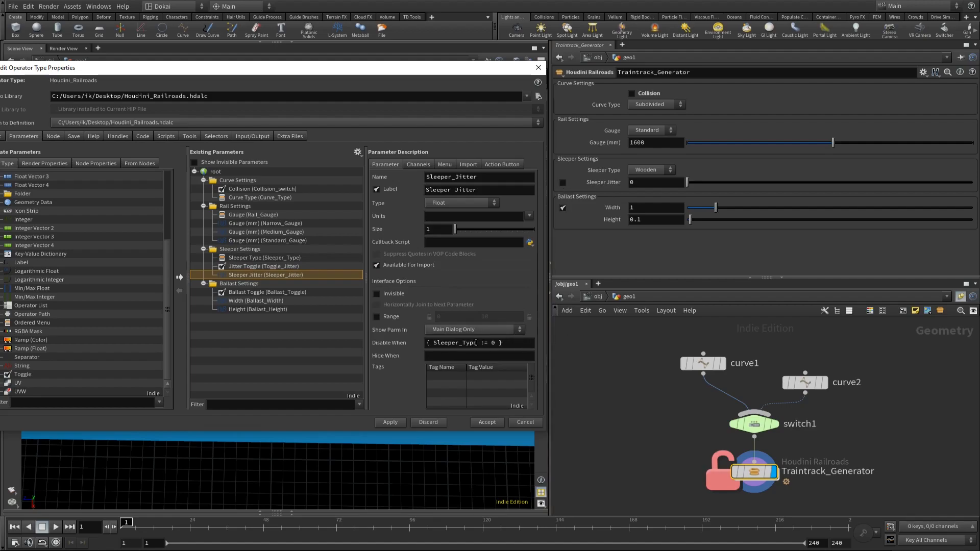
left_click_drag(476, 343, 432, 343)
type("Toggle_Jitt")
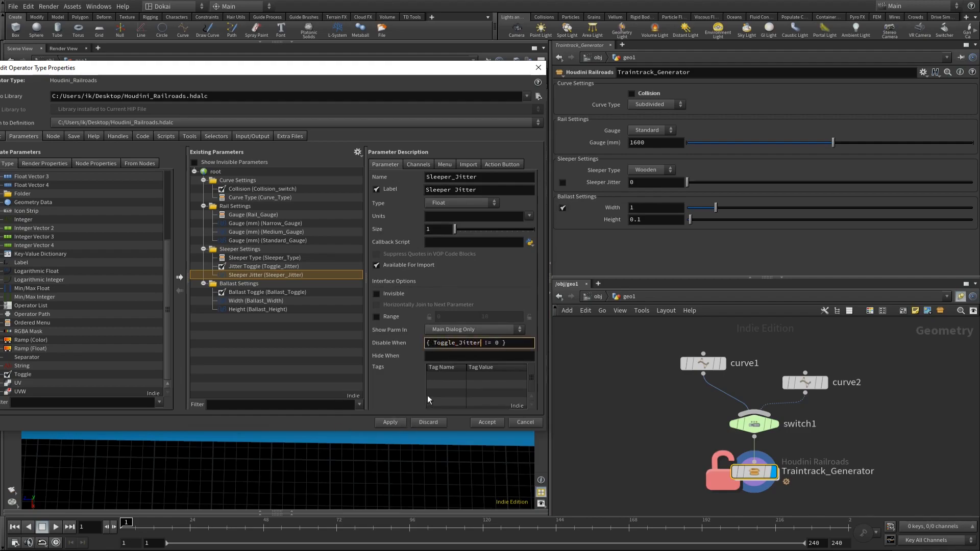
left_click(398, 419)
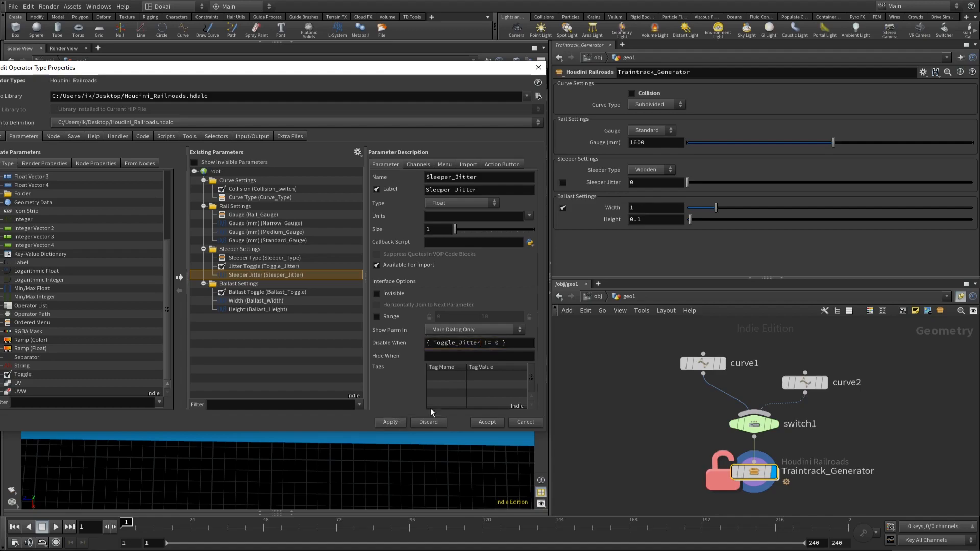
Step: Check how Sleeper Jitter reacts to its toggle-based condition by switching Sleeper Type to Concrete and back to Wooden
left_click(659, 171)
left_click(659, 187)
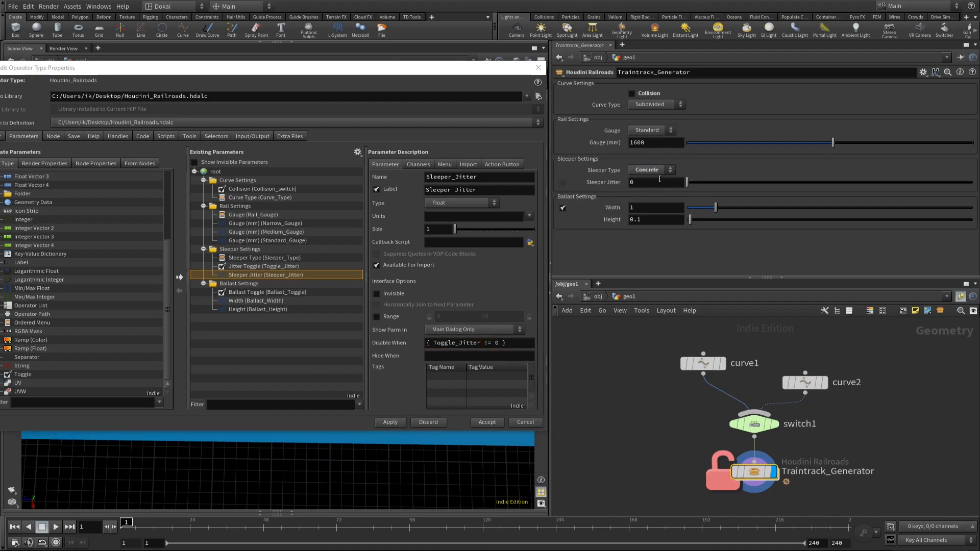
left_click(650, 169)
left_click(648, 178)
Step: Append { Sleeper_Type != 0 } to Sleeper Jitter's Disable When condition and apply it
left_click(521, 343)
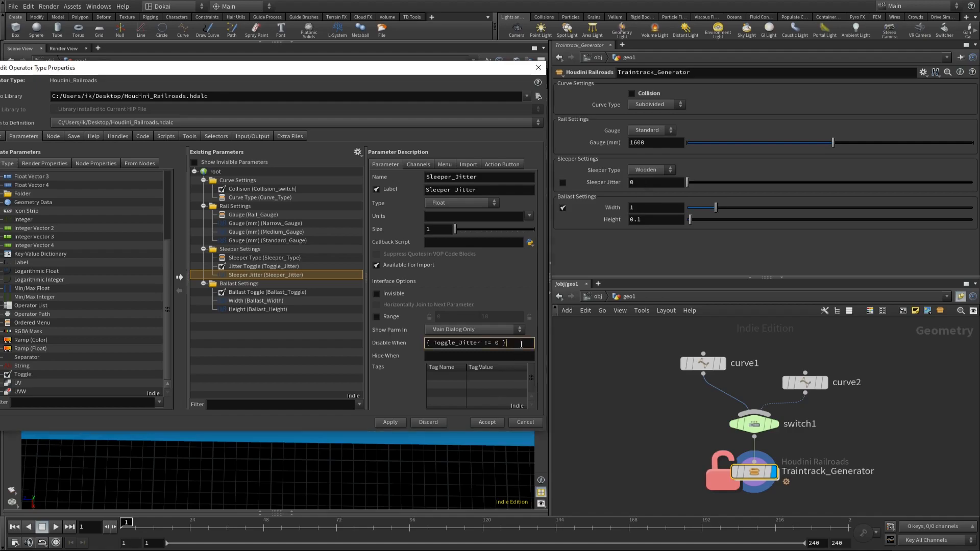
type("{ Sleeper_Type != 0 }")
left_click(393, 424)
Step: Test both disable conditions by switching Sleeper Type to Concrete and back to Wooden, and turning the jitter toggle on and off
left_click(656, 169)
left_click(645, 190)
left_click(660, 166)
left_click(646, 180)
left_click(563, 181)
left_click(562, 181)
left_click(563, 181)
left_click(563, 181)
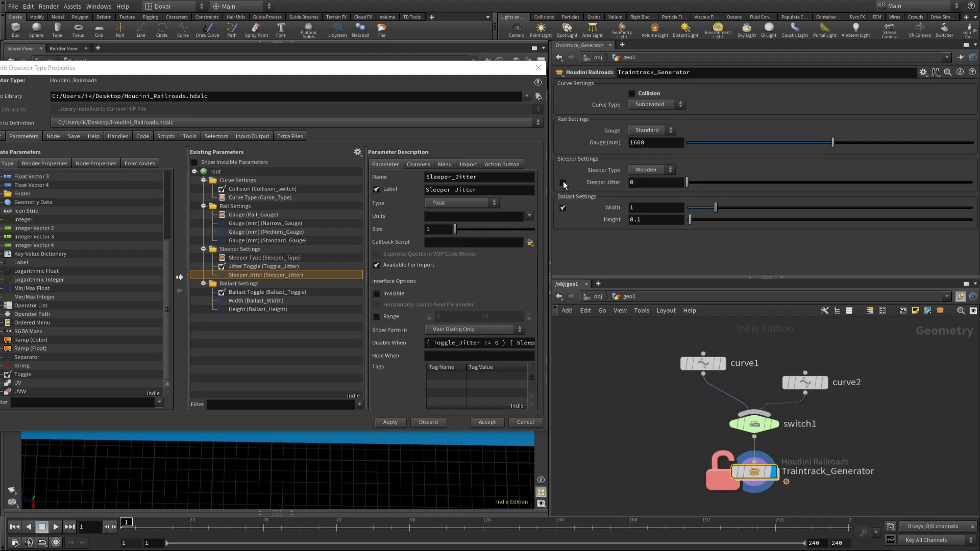
Step: Change the toggle condition in Sleeper Jitter's Disable When to { Toggle_Jitter == 0 }, accept the properties, and enable the jitter toggle
double_click(488, 342)
type("=")
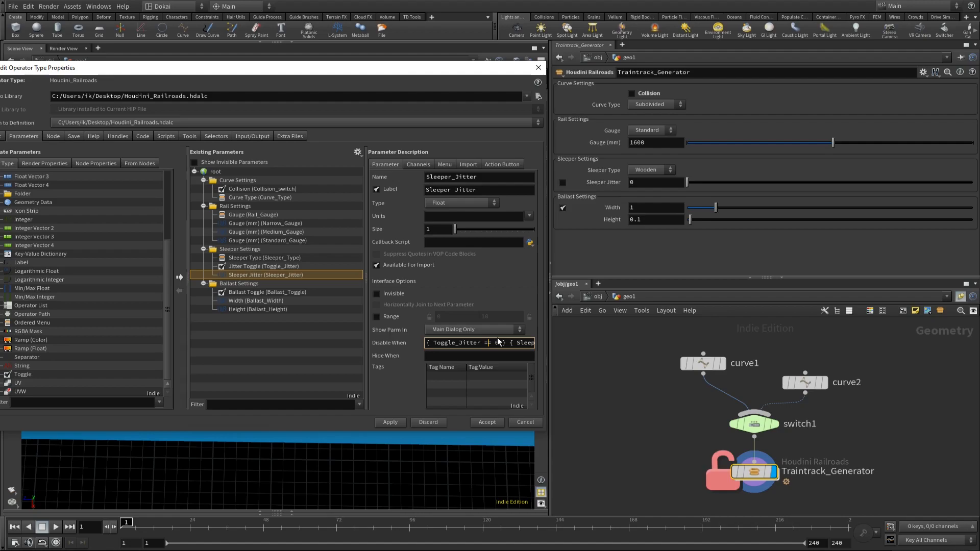
left_click(484, 421)
left_click(562, 182)
Step: Copy the asset's Sleeper Jitter parameter and paste it as a relative reference into attribrandomize1's first Min Value inside the Sleepers subnetwork
right_click(670, 184)
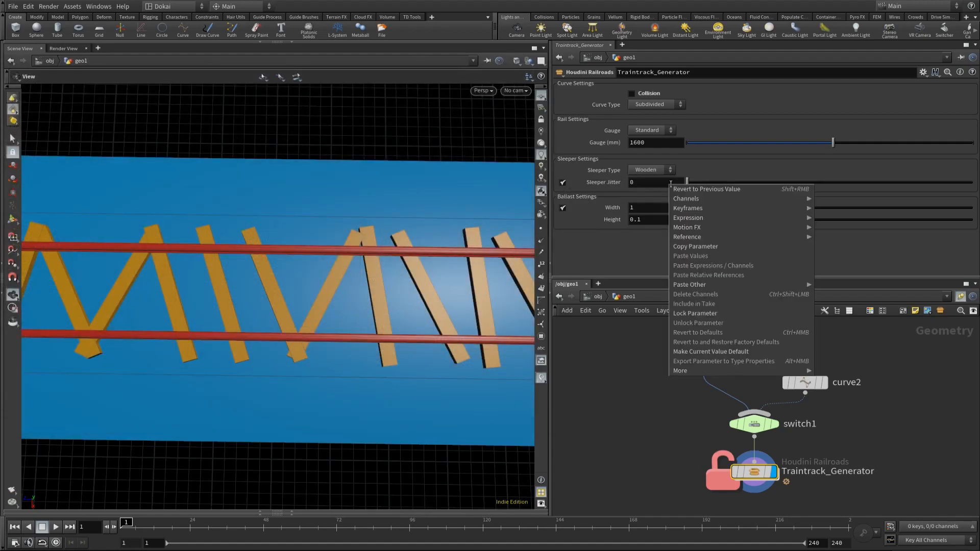
left_click(704, 247)
double_click(755, 468)
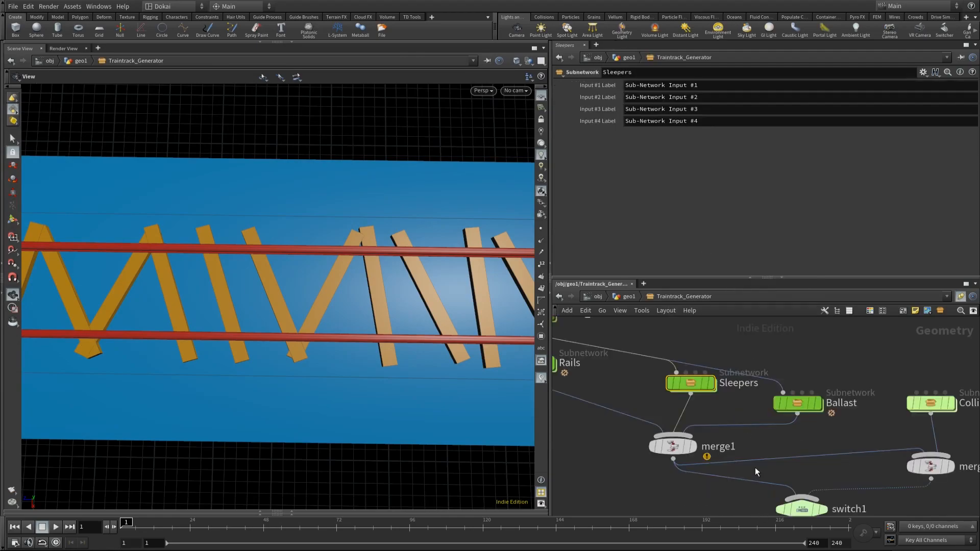
double_click(690, 381)
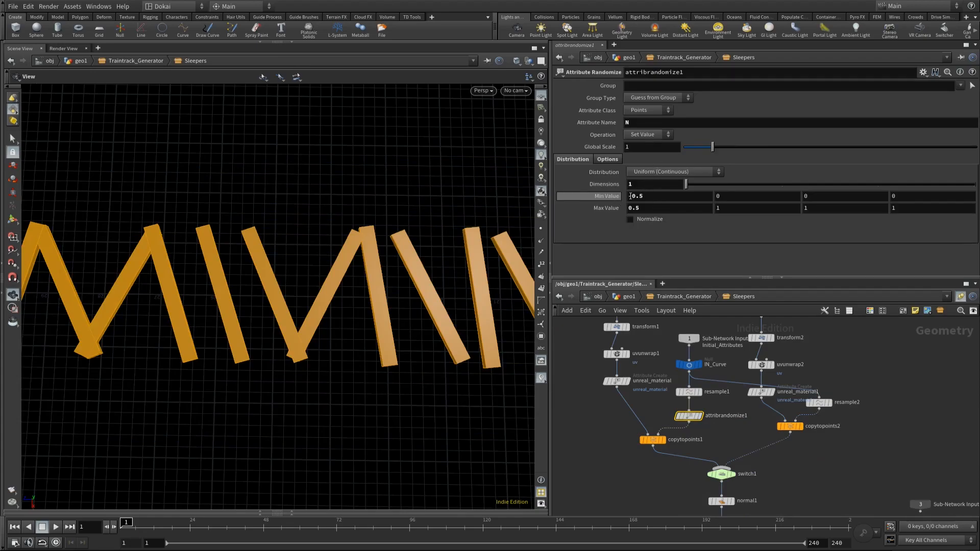
right_click(645, 195)
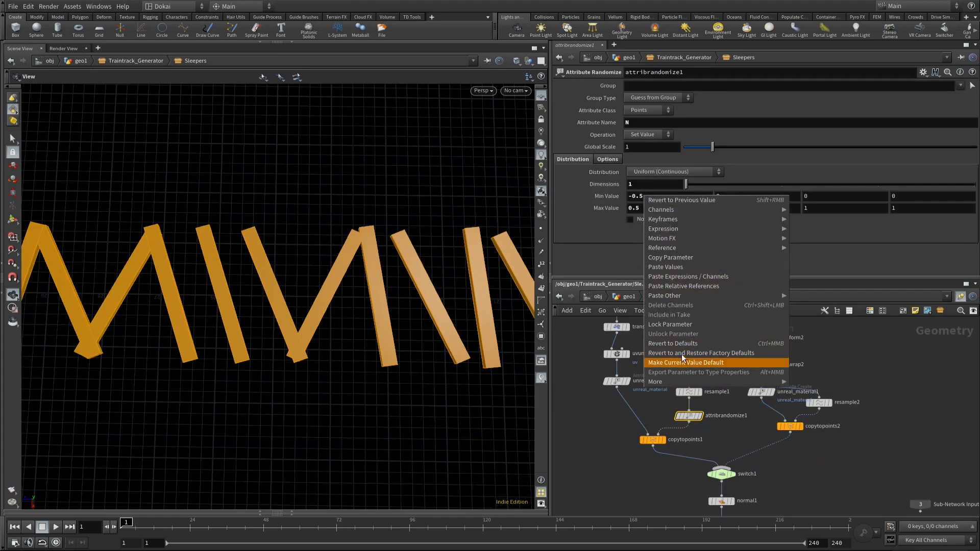
left_click(679, 286)
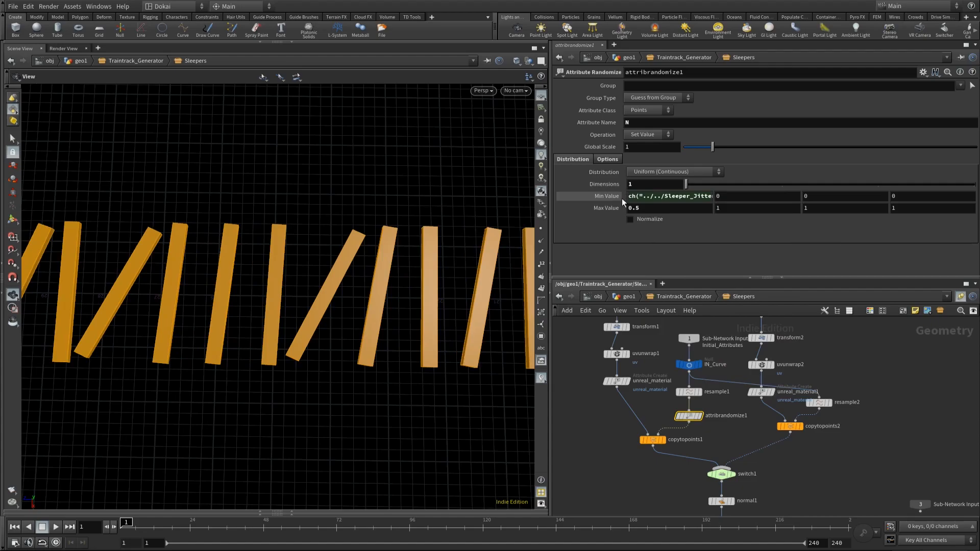
Step: Reference attribrandomize1's first Min Value in its first Max Value and negate the expression to -ch("minx")
right_click(643, 196)
left_click(645, 200)
right_click(636, 197)
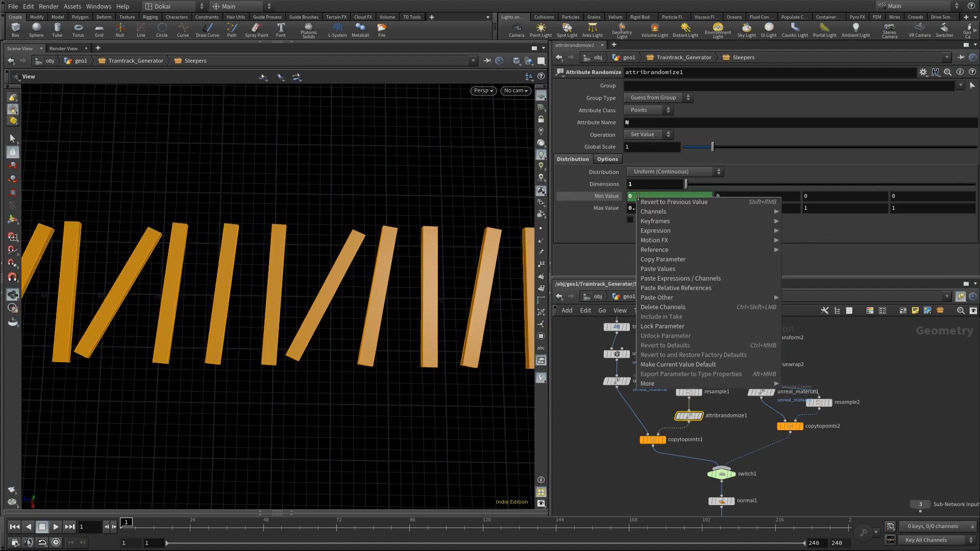
left_click(688, 261)
right_click(641, 210)
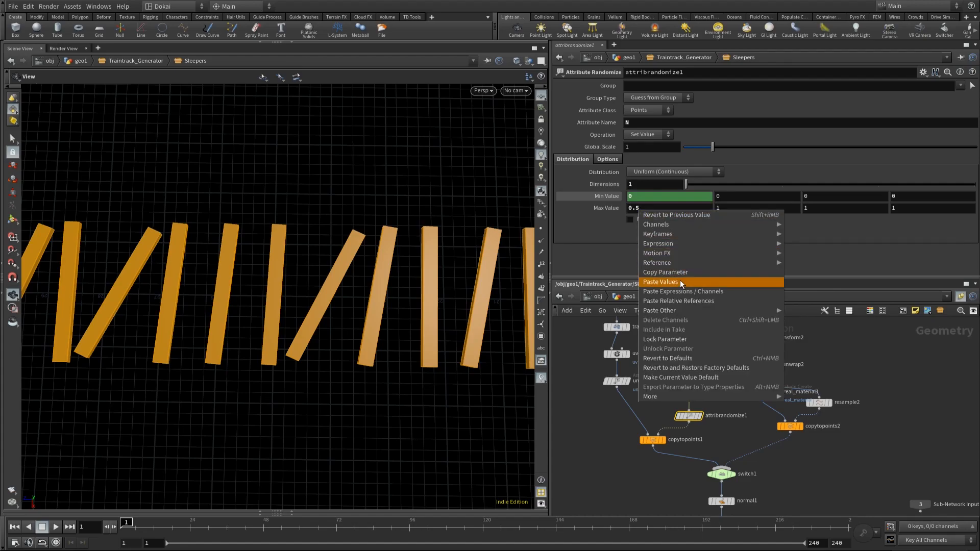
left_click(691, 301)
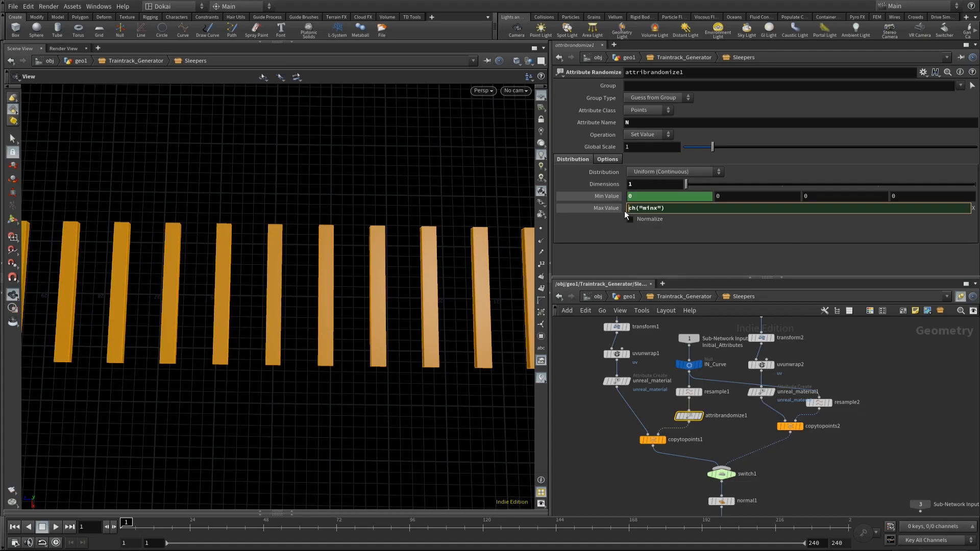
left_click(630, 210)
key("Return")
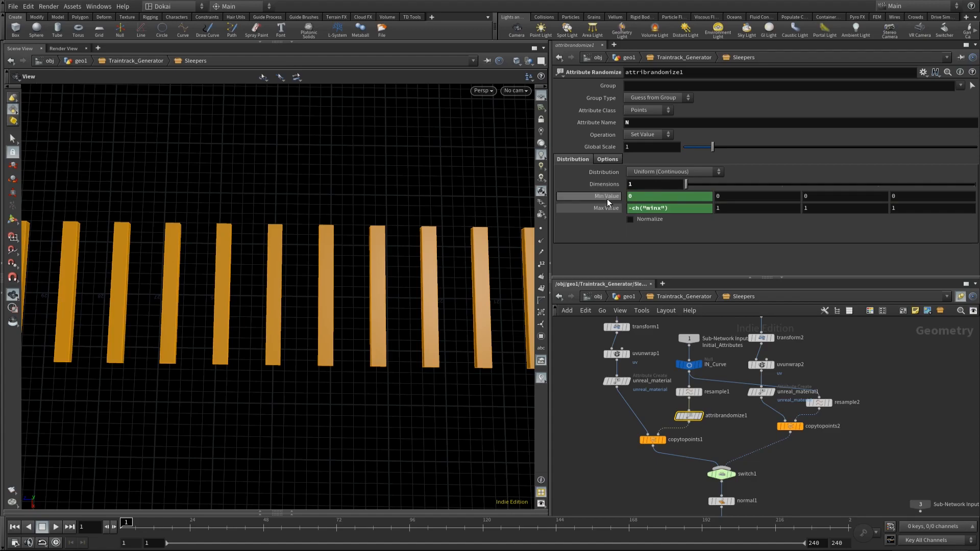
right_click(645, 193)
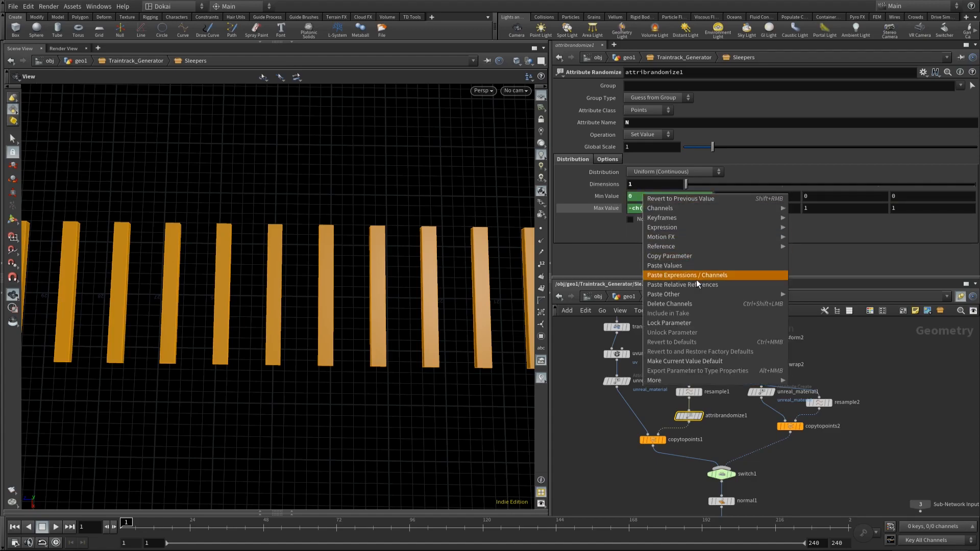
left_click(678, 283)
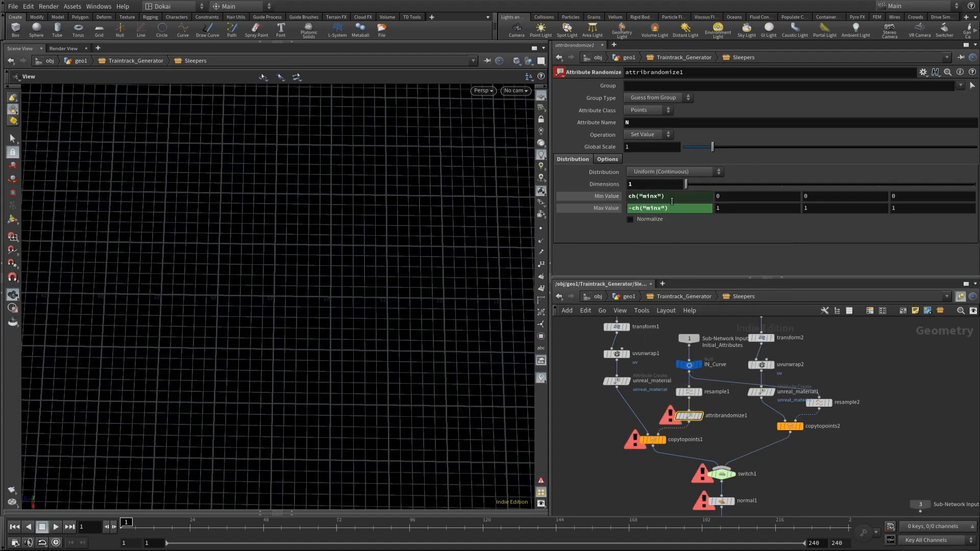
key("ctrl+z")
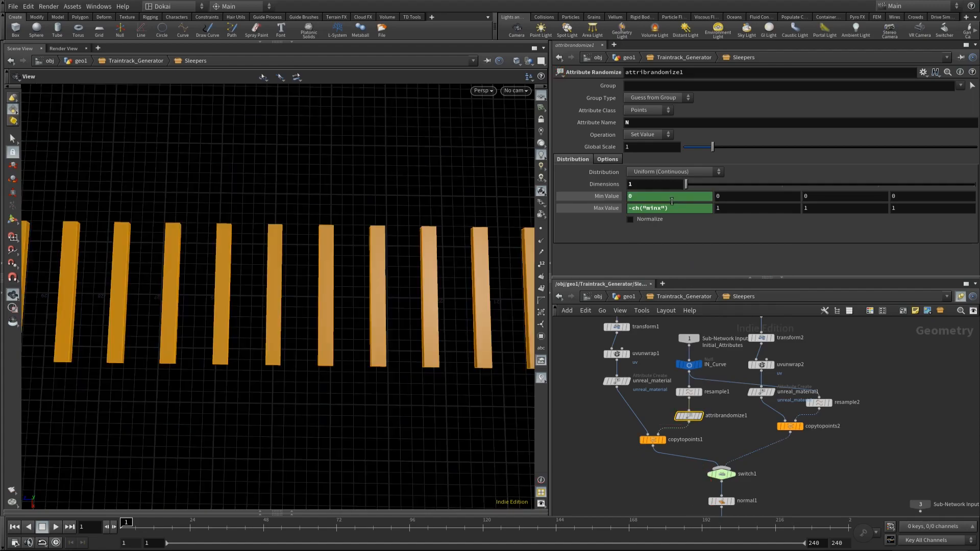
Step: Copy Sleeper Jitter from Traintrack_Generator again and re-link attribrandomize1's first Min Value to it as a relative reference
left_click(627, 296)
right_click(641, 185)
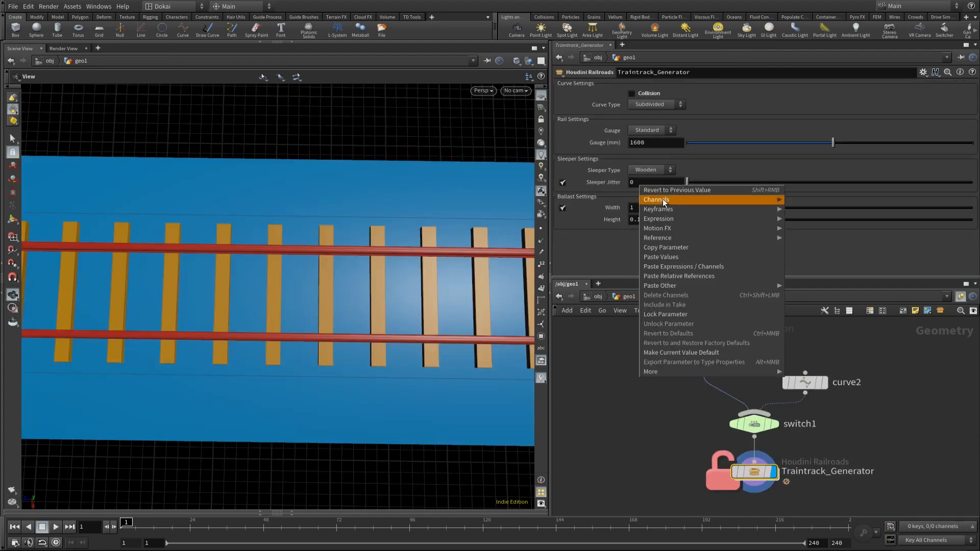
left_click(680, 247)
double_click(757, 483)
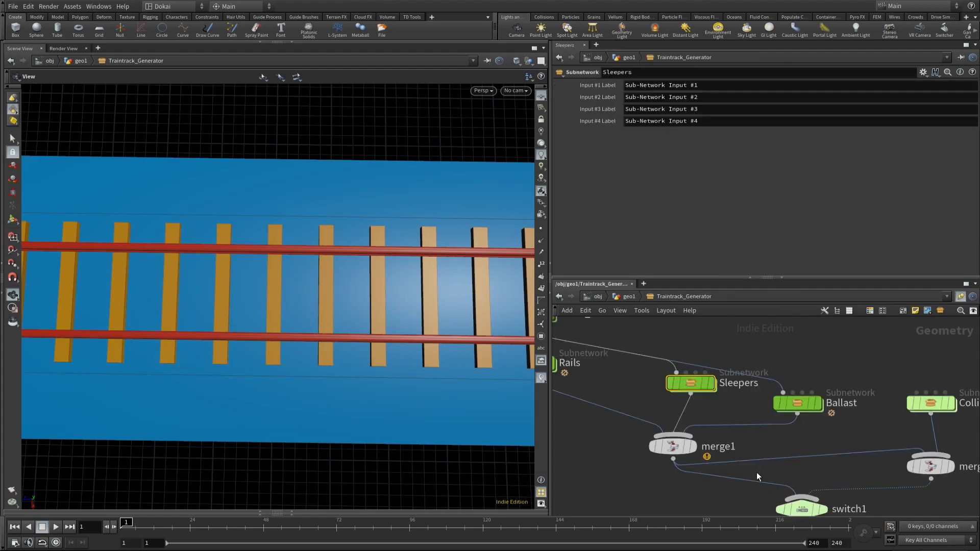
double_click(691, 379)
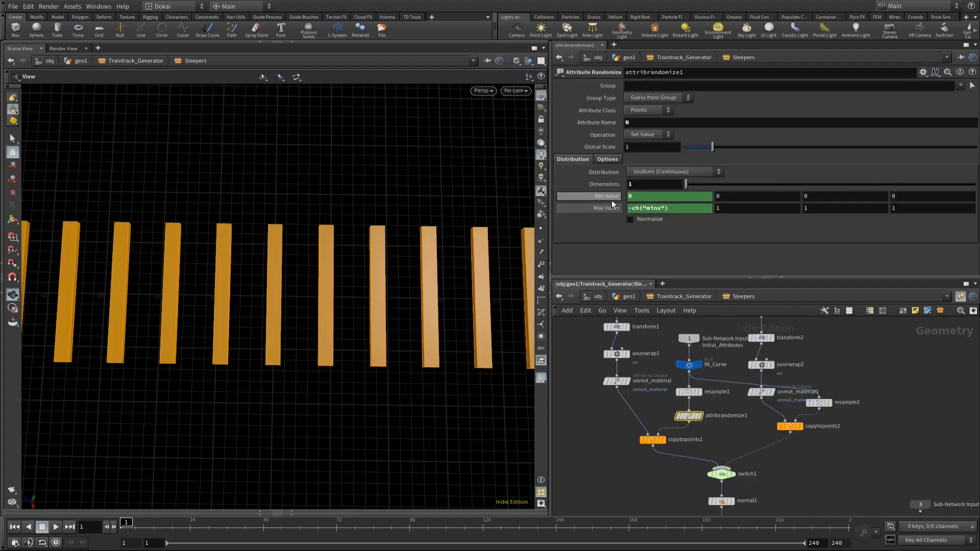
right_click(639, 197)
left_click(684, 288)
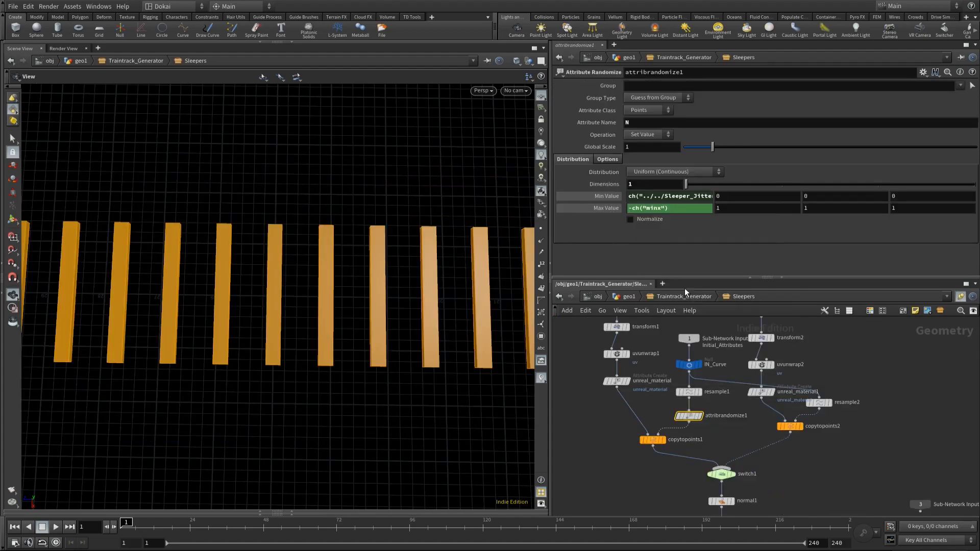
Step: Change the Min Value expression to 0-ch("../../Sleeper_Jitter") and test it with the asset's Sleeper Jitter set to 10
left_click(627, 196)
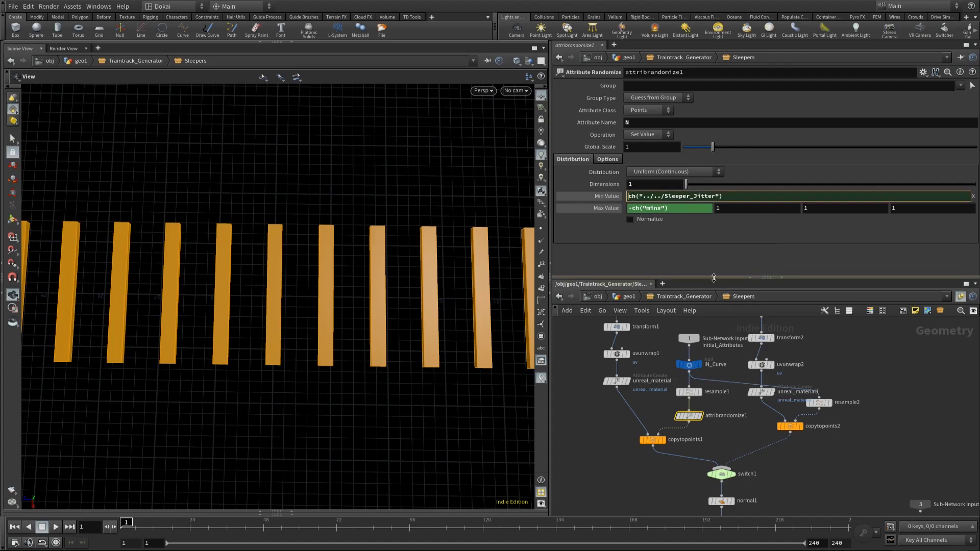
type("0+")
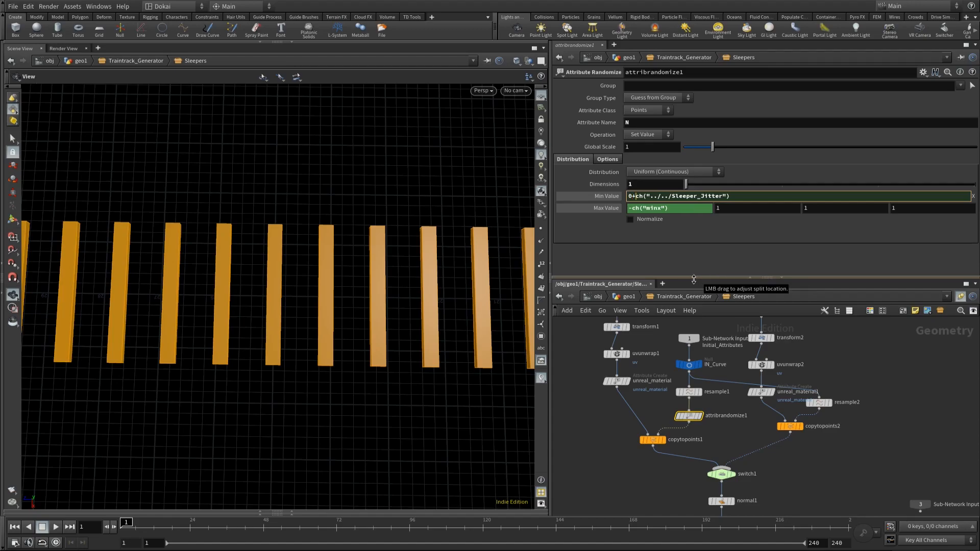
key("BackSpace")
type("-")
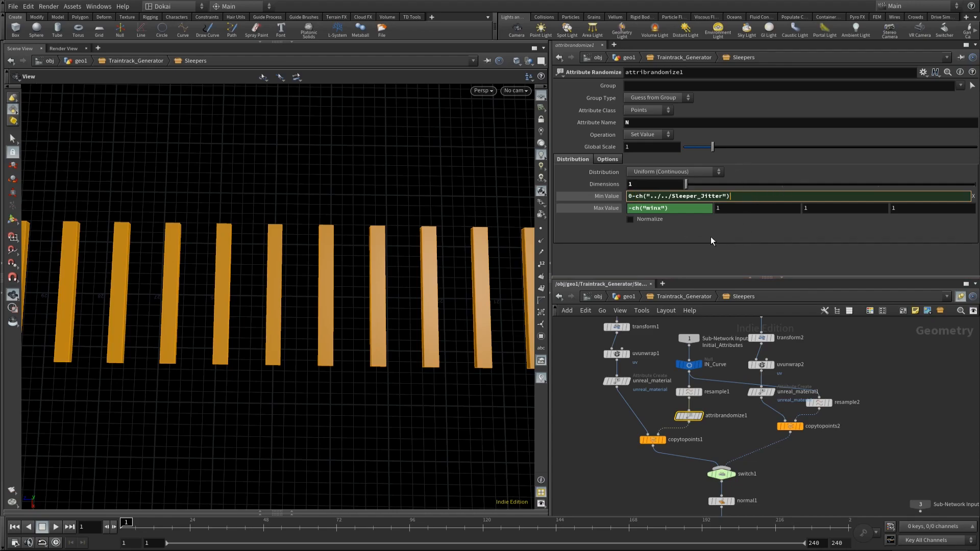
left_click(632, 297)
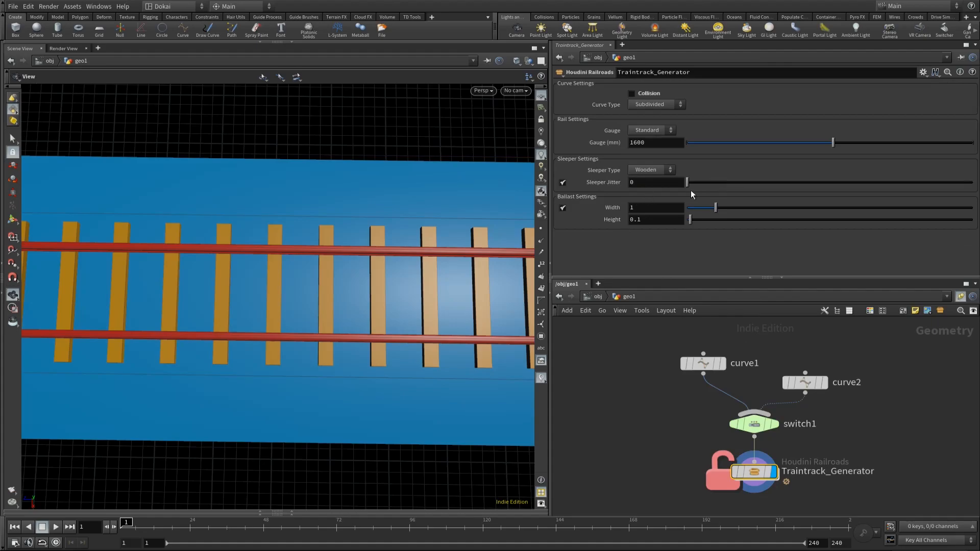
left_click_drag(691, 182, 971, 182)
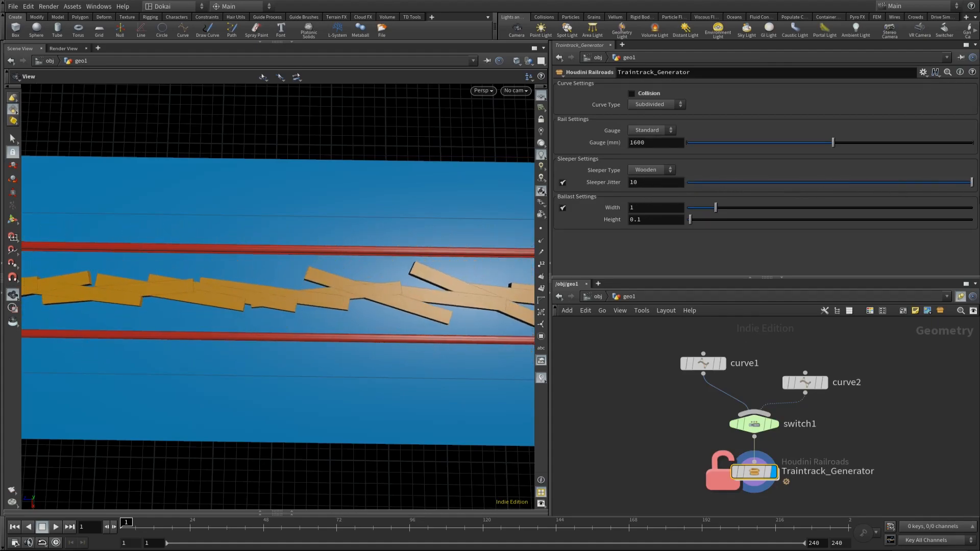
Step: Scale down attribrandomize1's first Min Value expression in the Sleepers subnetwork to 0-ch("../../Sleeper_Jitter")*0.05
double_click(754, 471)
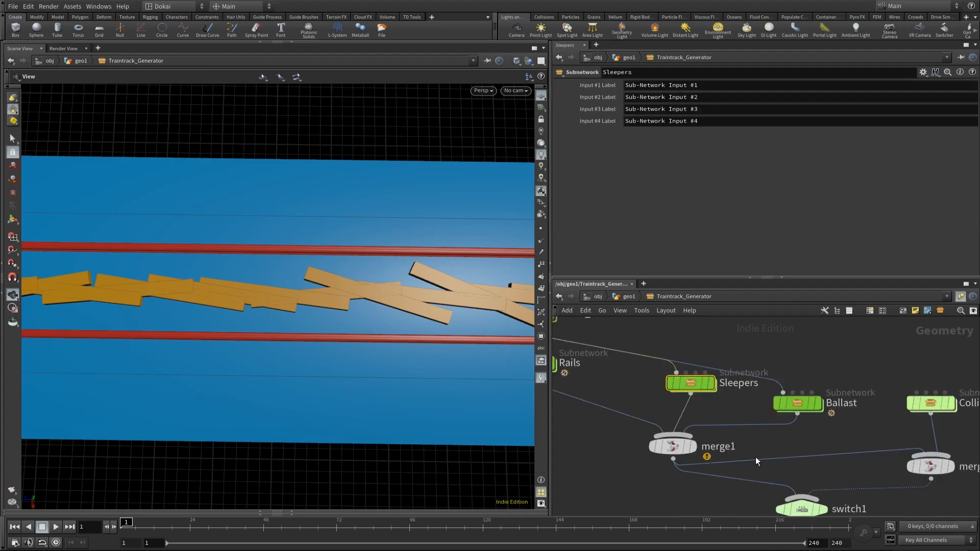
double_click(672, 377)
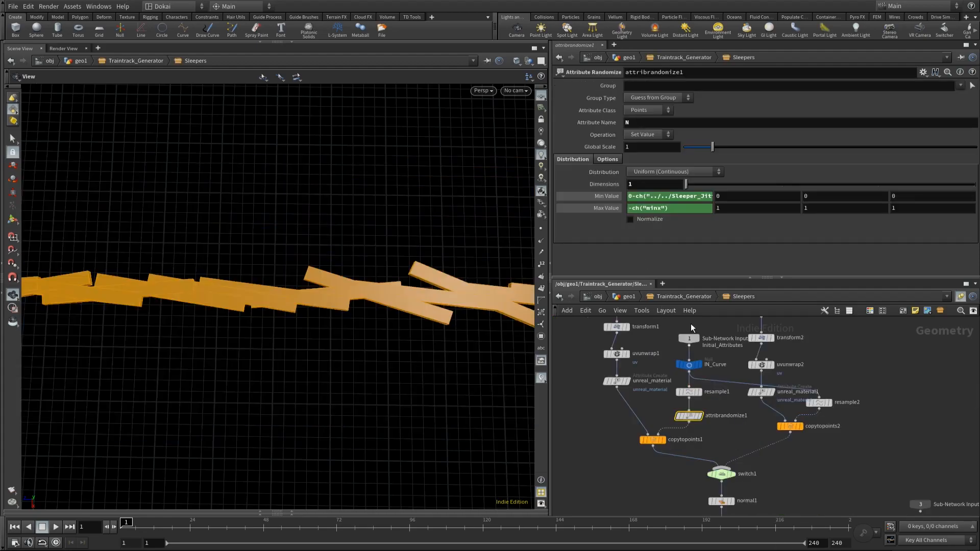
left_click(702, 201)
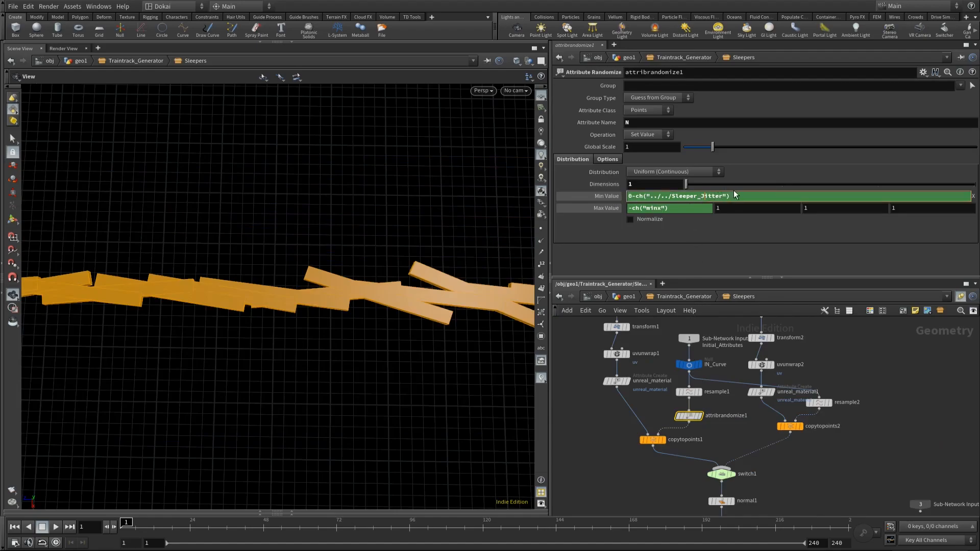
left_click(702, 199)
left_click(746, 200)
type("5")
key("Return")
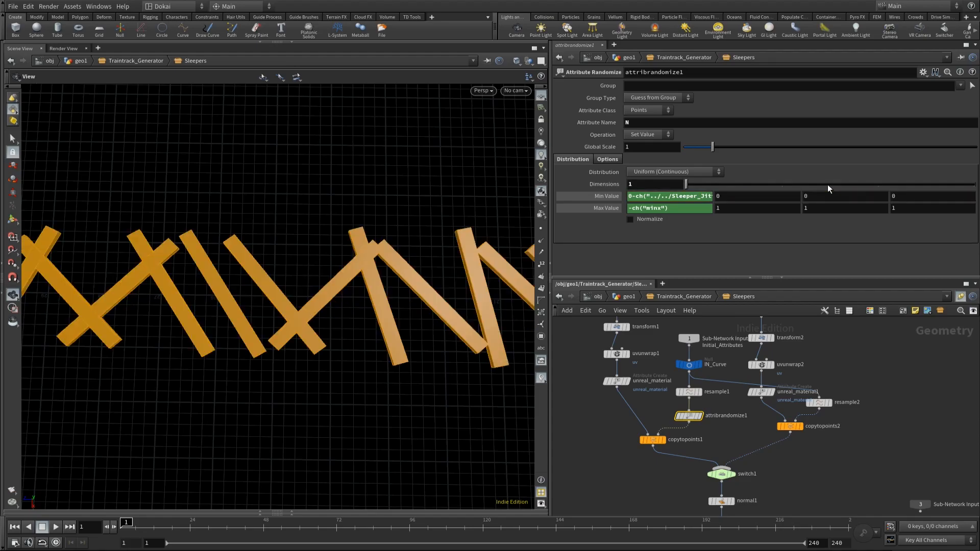
left_click(644, 194)
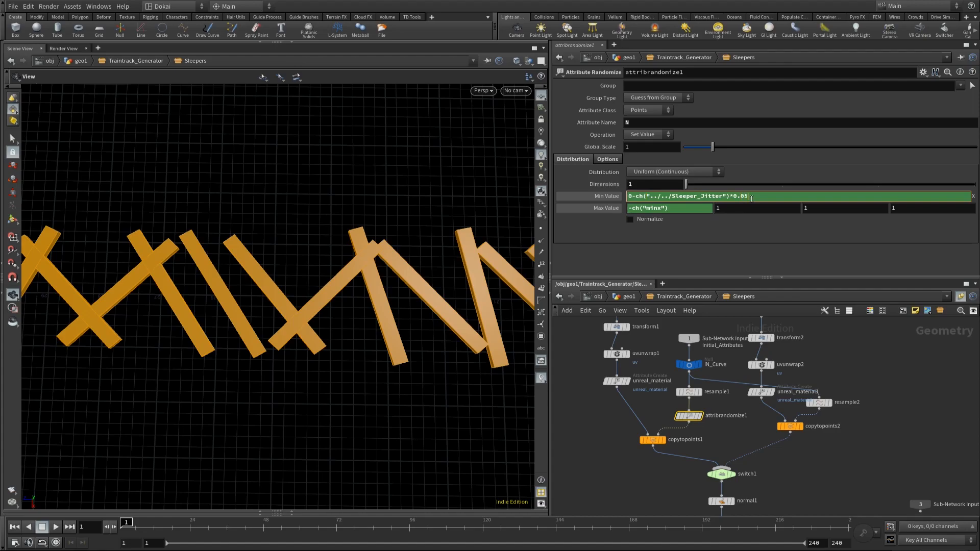
key("Return")
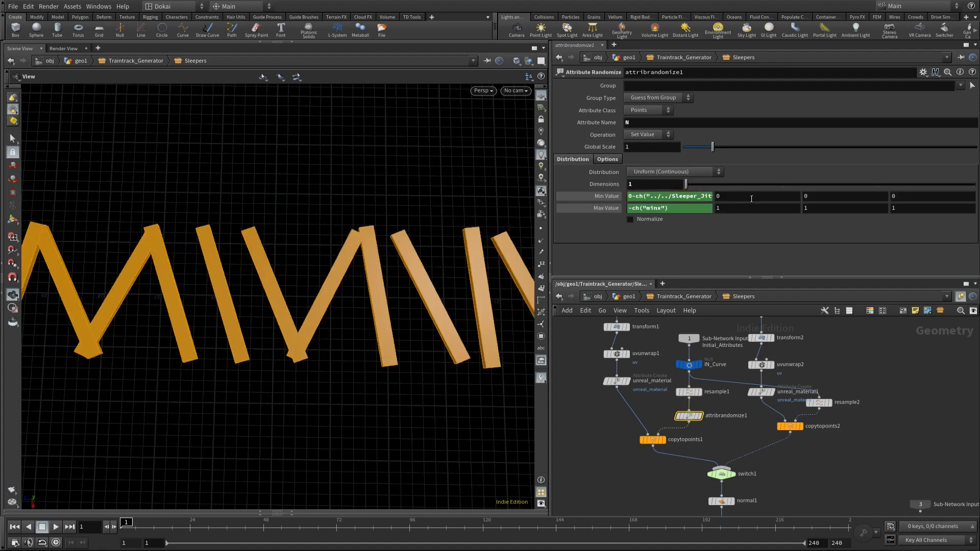
Step: Try a multiplier of 0.01 in the Min Value expression, and settle on 0-ch("../../Sleeper_Jitter")*0.02
left_click(662, 196)
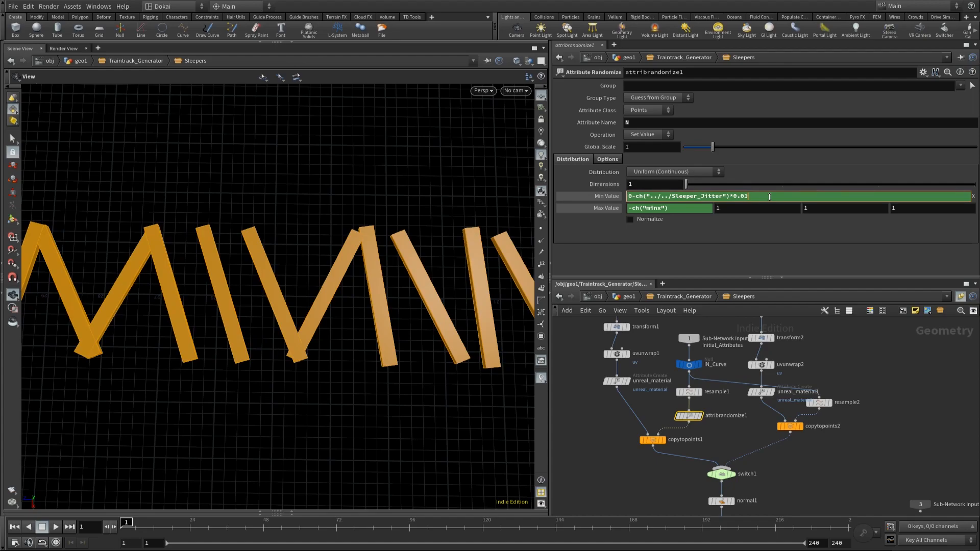
key("Return")
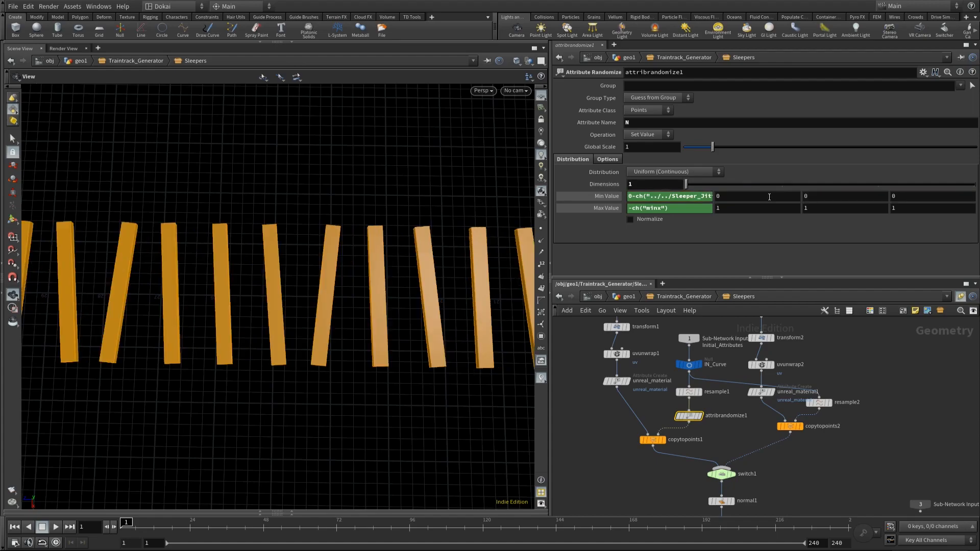
left_click(700, 200)
left_click(769, 198)
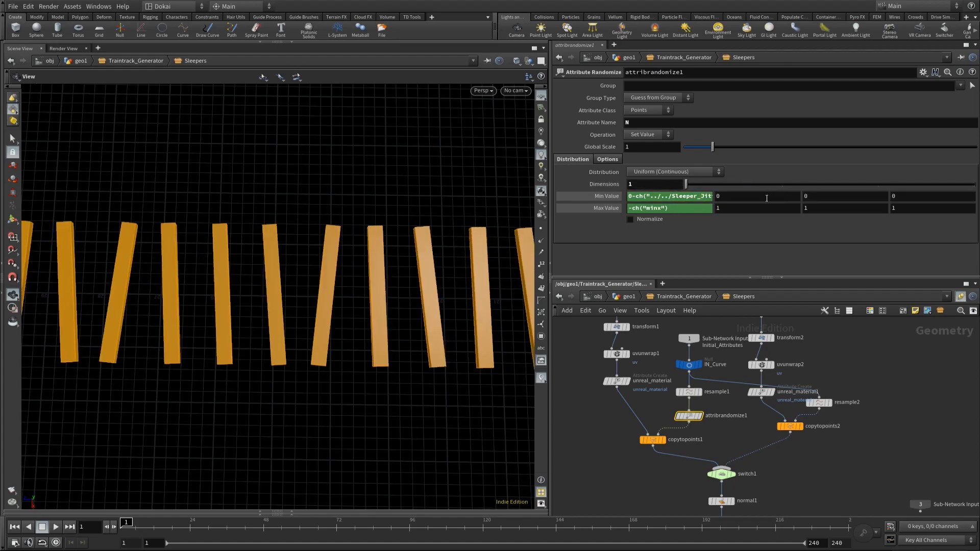
left_click(705, 198)
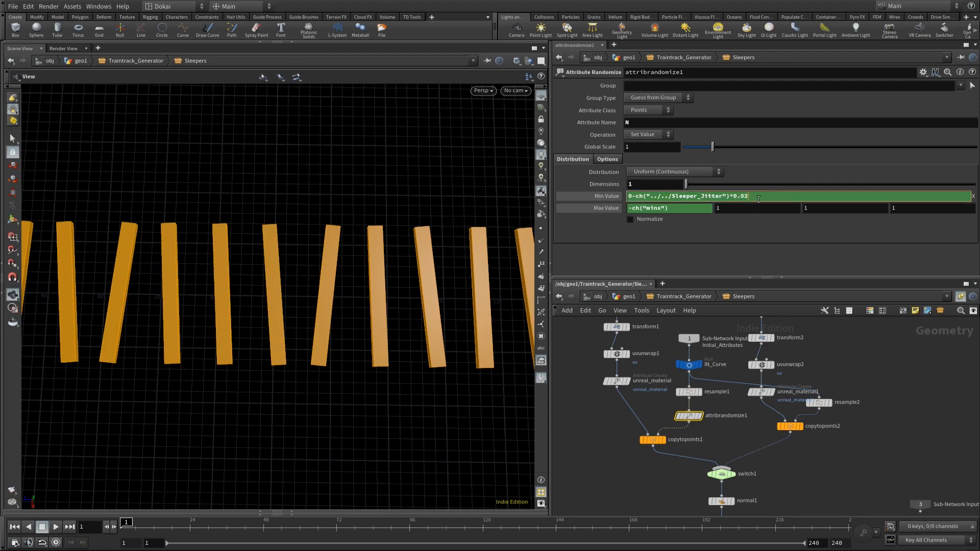
key("Return")
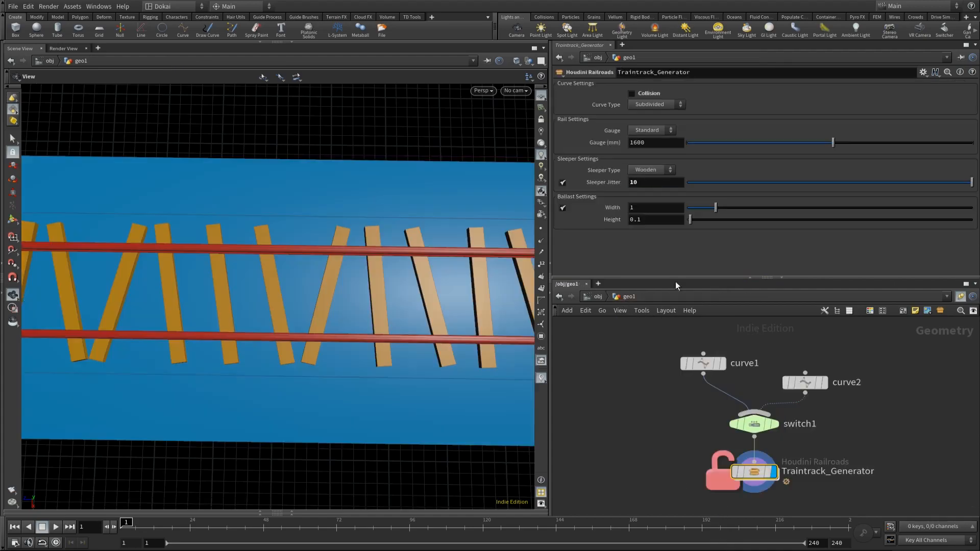
Step: Lower the asset's Sleeper Jitter to about 2.19, inspect the sleepers along the track, and reset the parameter to its default of 0
left_click(625, 298)
left_click_drag(971, 183, 749, 195)
left_click_drag(449, 373, 336, 290)
left_click_drag(411, 301, 222, 220)
left_click_drag(348, 339, 369, 328)
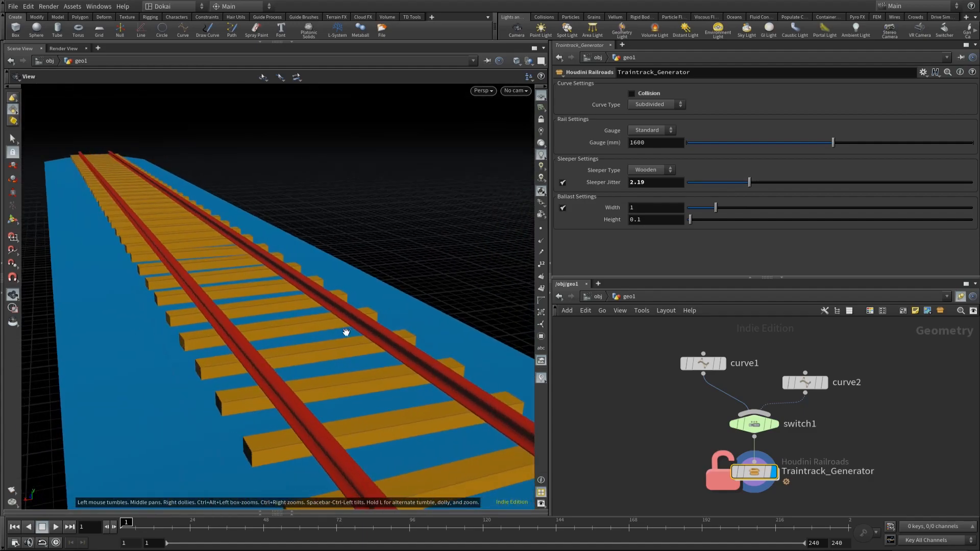
middle_click(659, 183, "ctrl")
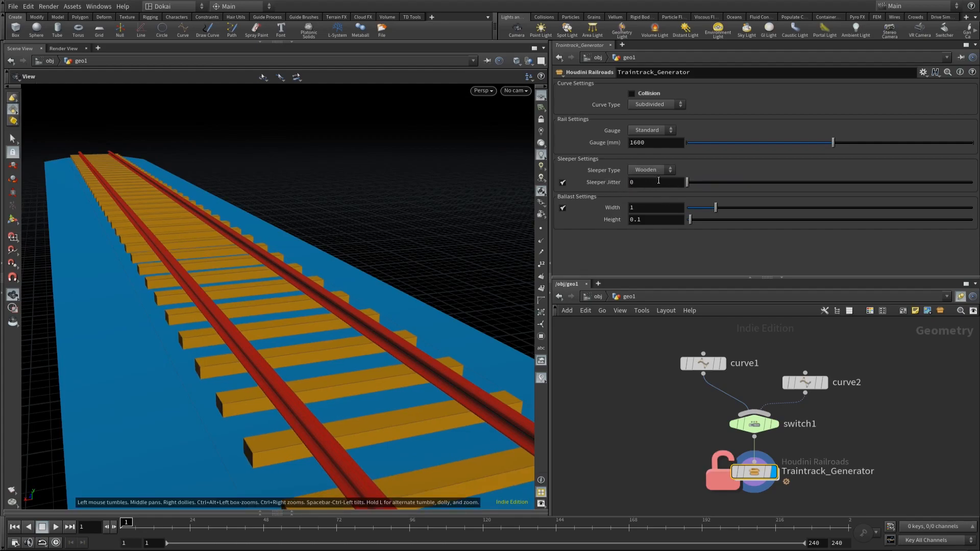
Step: Set the Sleeper Jitter parameter's default value to 1 in the asset's type properties, accept, and inspect the sleepers from above
left_click(922, 72)
left_click(867, 254)
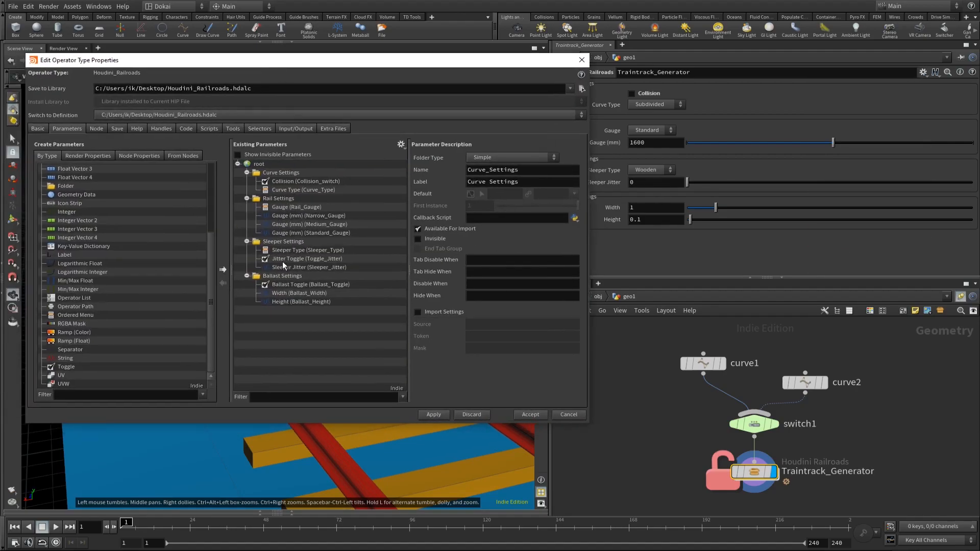
left_click(290, 266)
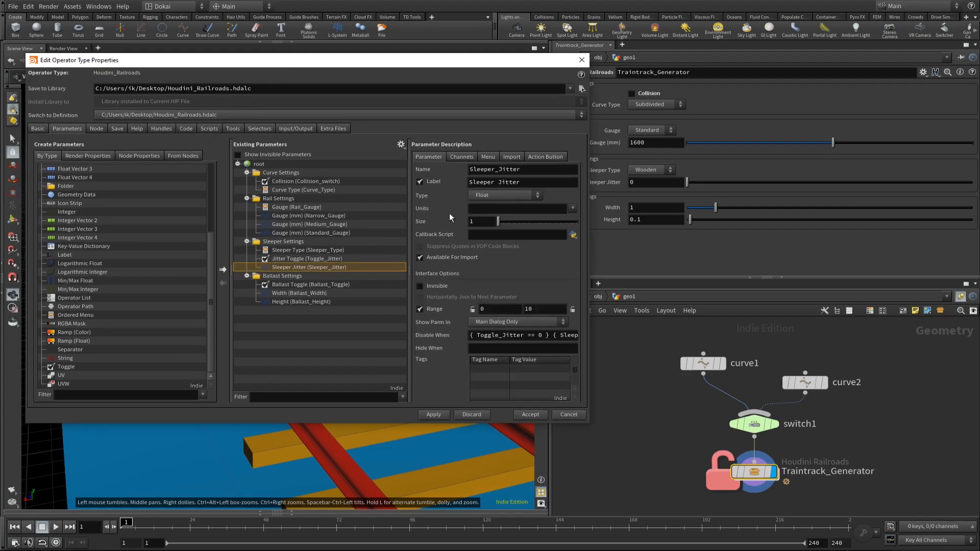
left_click(457, 157)
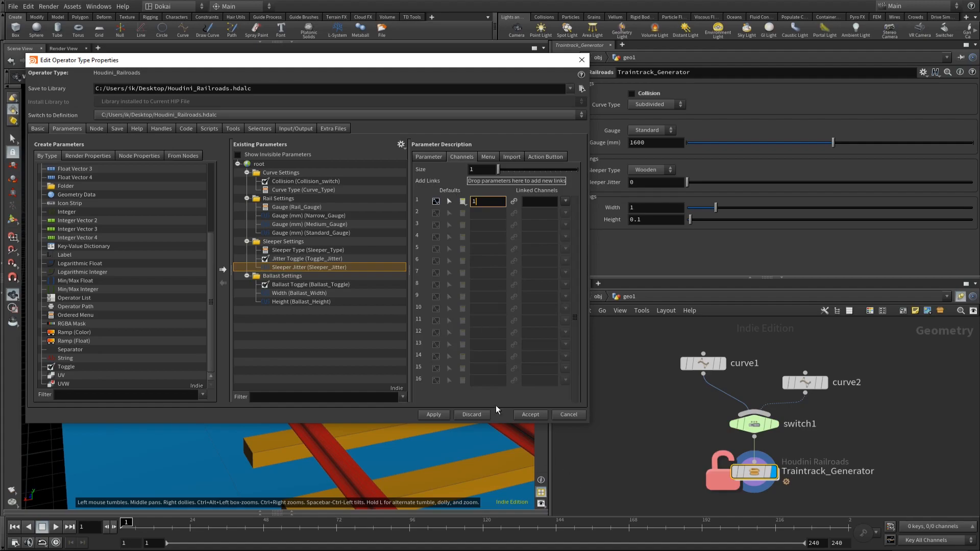
left_click(531, 414)
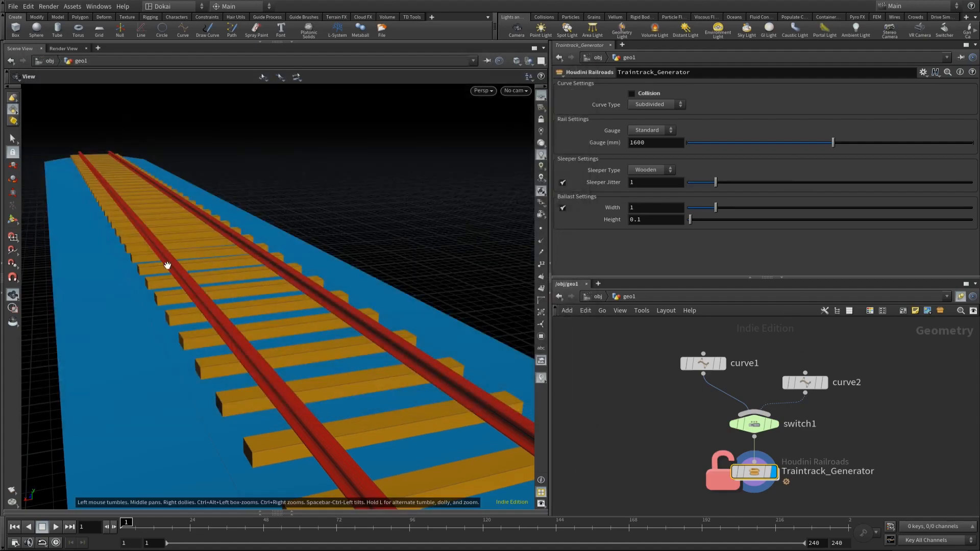
left_click_drag(182, 231, 285, 323)
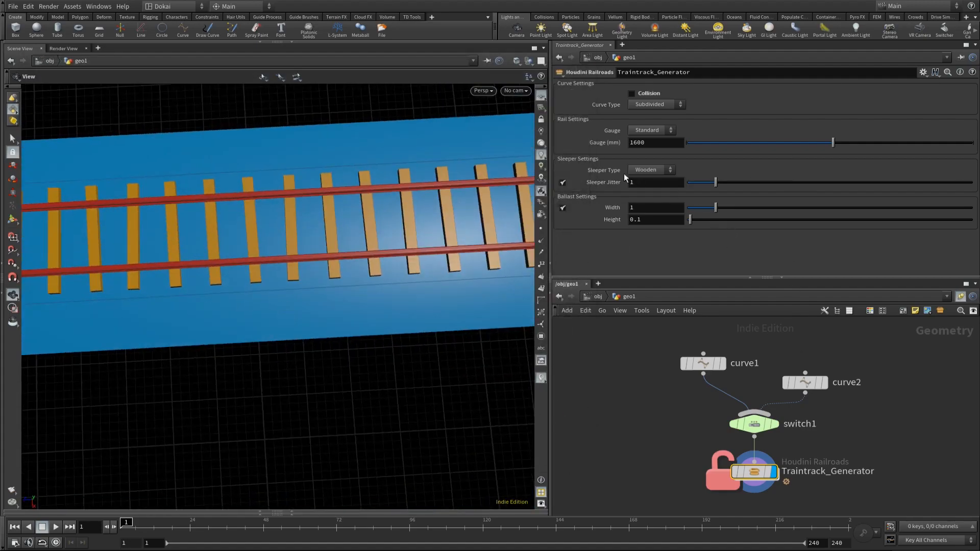
Step: Turn off the asset's Sleeper Jitter toggle and copy that toggle parameter for referencing
left_click(562, 183)
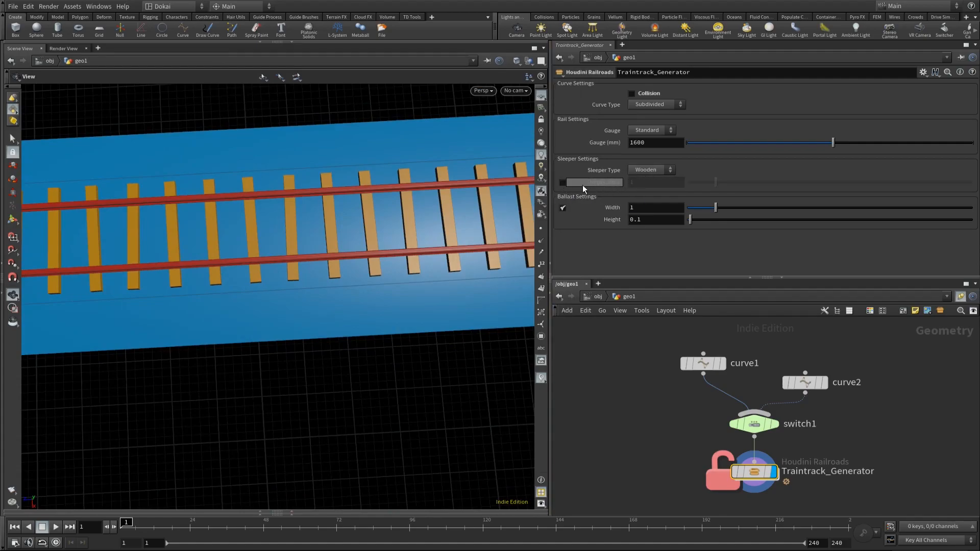
right_click(563, 183)
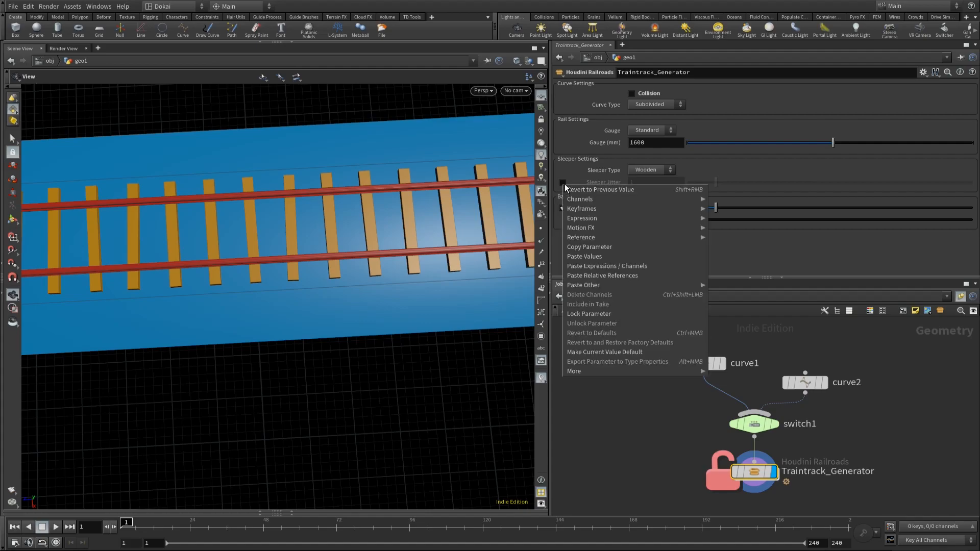
left_click(586, 246)
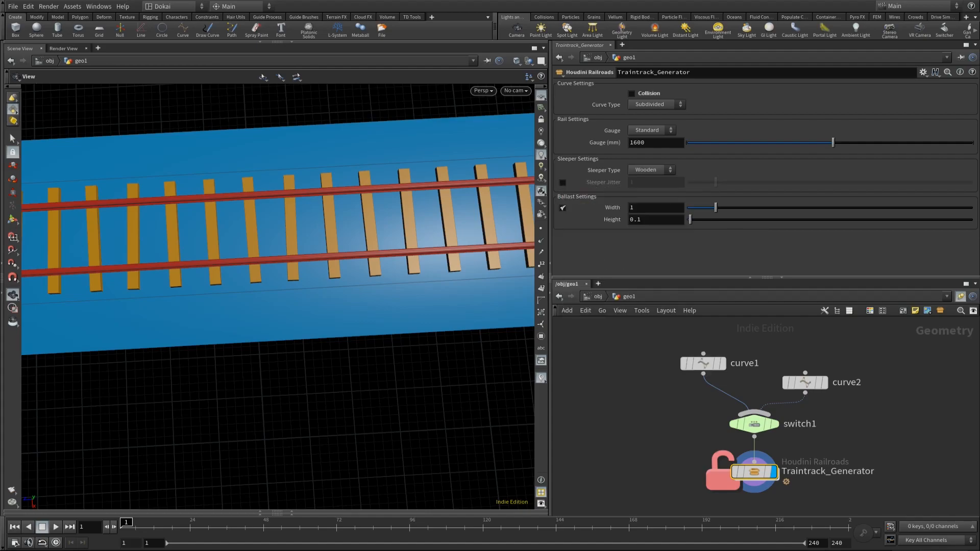
Step: Add a Switch node in the Sleepers subnetwork, with resample1 and attribrandomize1 as its inputs and copytopoints1 receiving its output
double_click(755, 471)
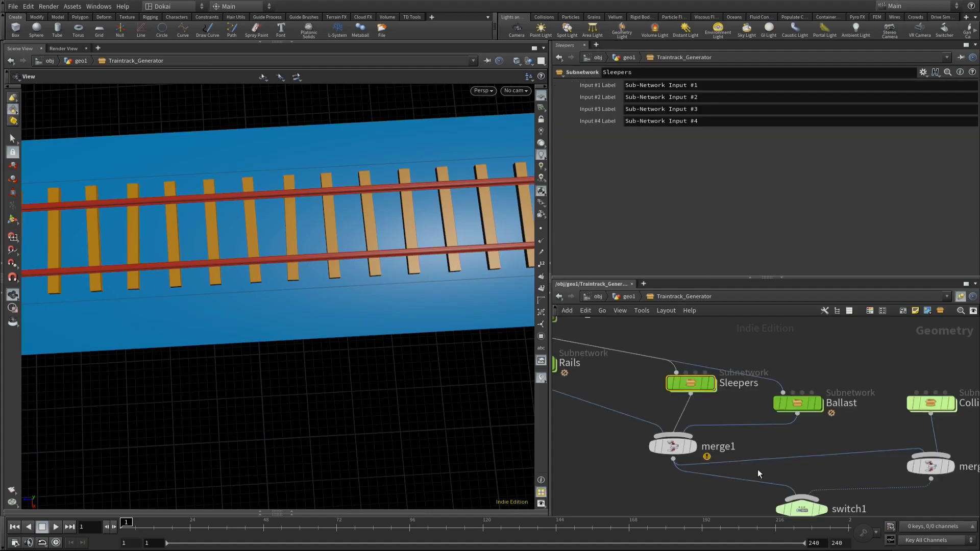
double_click(690, 382)
left_click(722, 434)
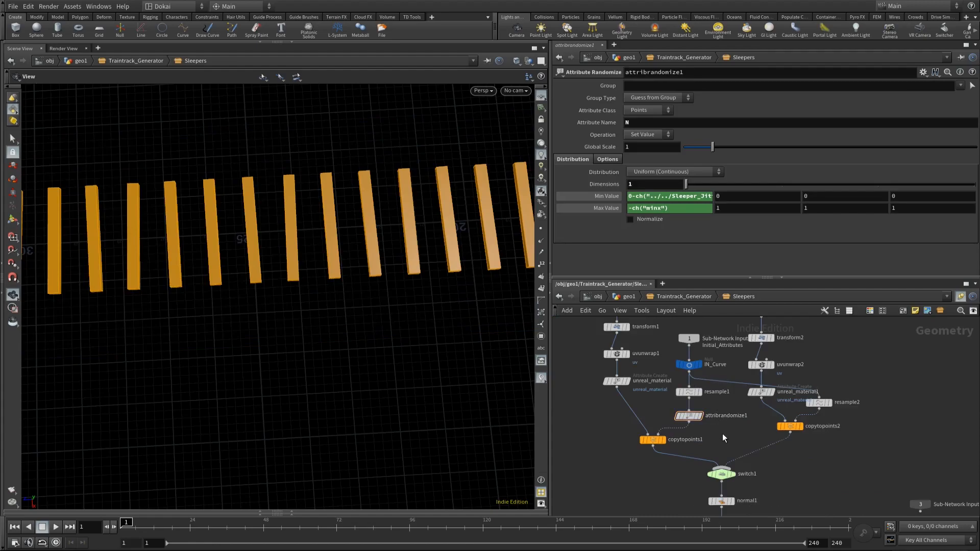
key("Tab")
type("swi")
key("Return")
left_click(722, 433)
left_click_drag(723, 436, 658, 435)
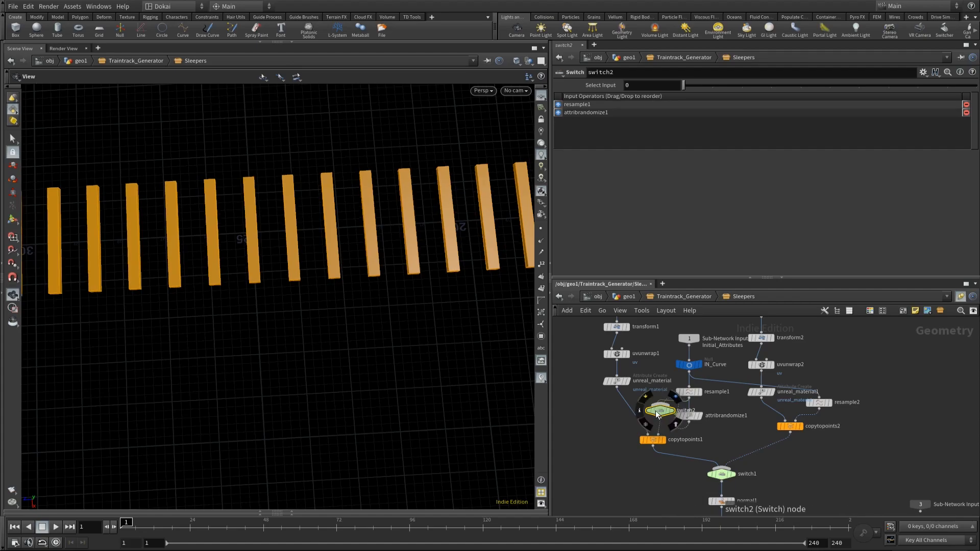
Step: Link the new switch's Select Input to the jitter toggle with ch("../../Toggle_Jitter"), and tidy the node layout
right_click(604, 86)
left_click(660, 176)
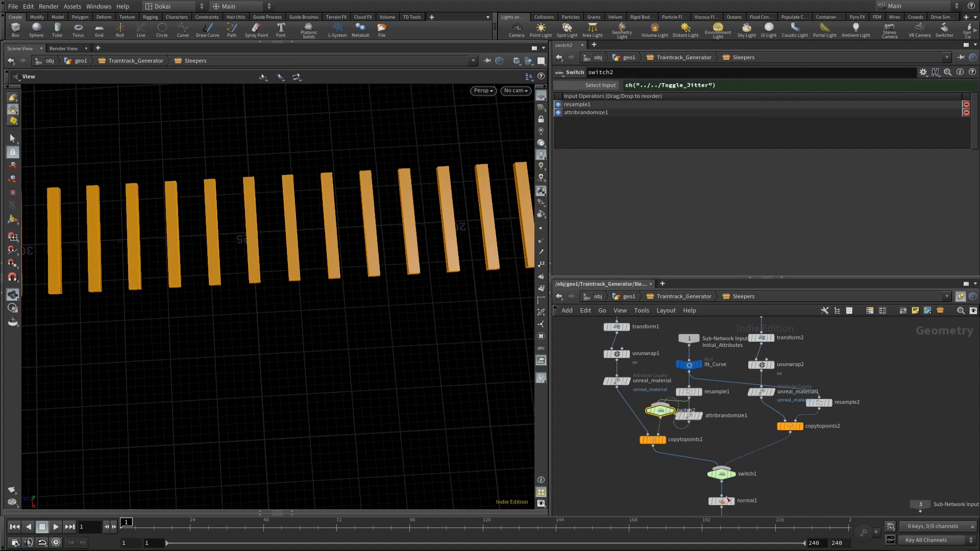
key("l")
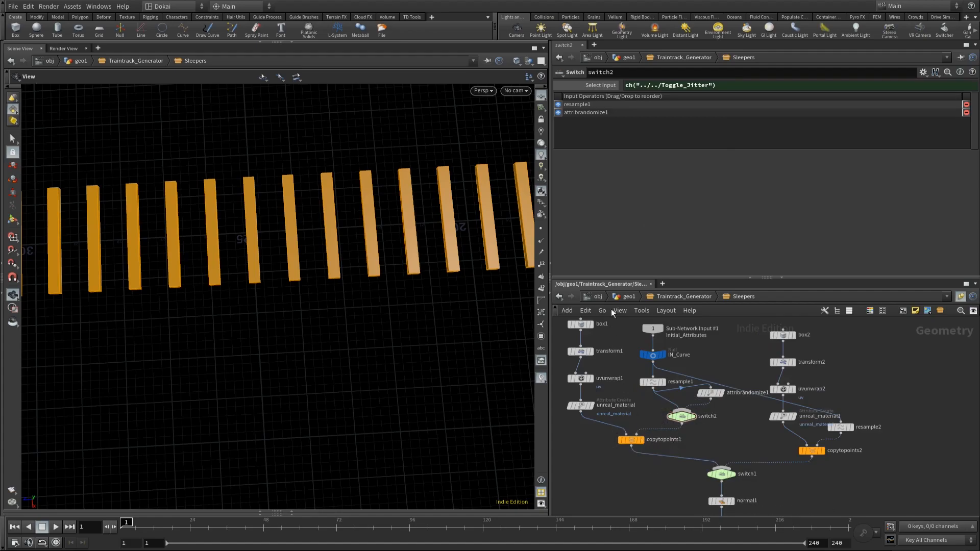
Step: Return to geo1 and test the asset's Sleeper Jitter toggle by switching it on and off repeatedly, leaving it on
left_click(628, 296)
left_click(563, 183)
left_click(563, 183)
left_click(562, 183)
left_click(563, 182)
left_click(562, 182)
left_click(563, 183)
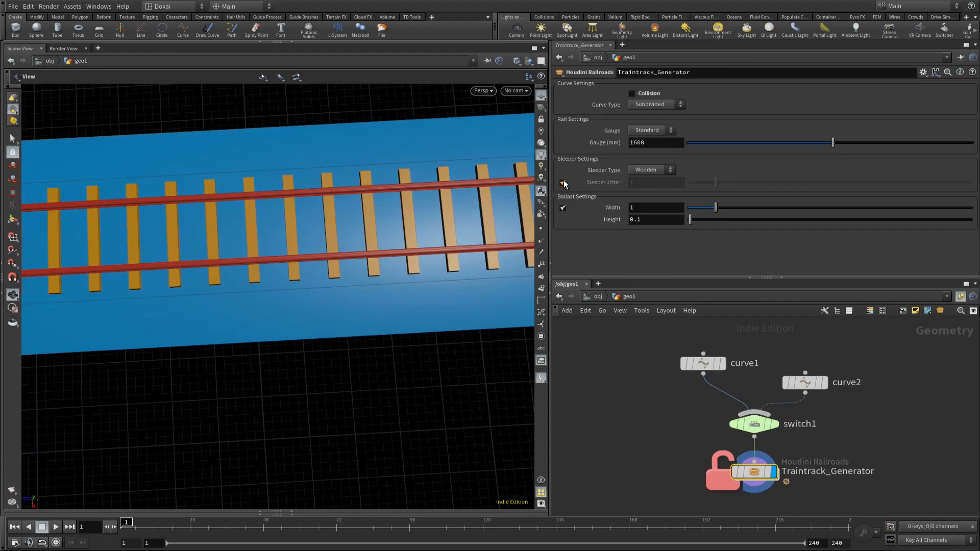
Step: Check the Sleeper Type options by switching to Concrete and back to Wooden
left_click(644, 171)
left_click(647, 191)
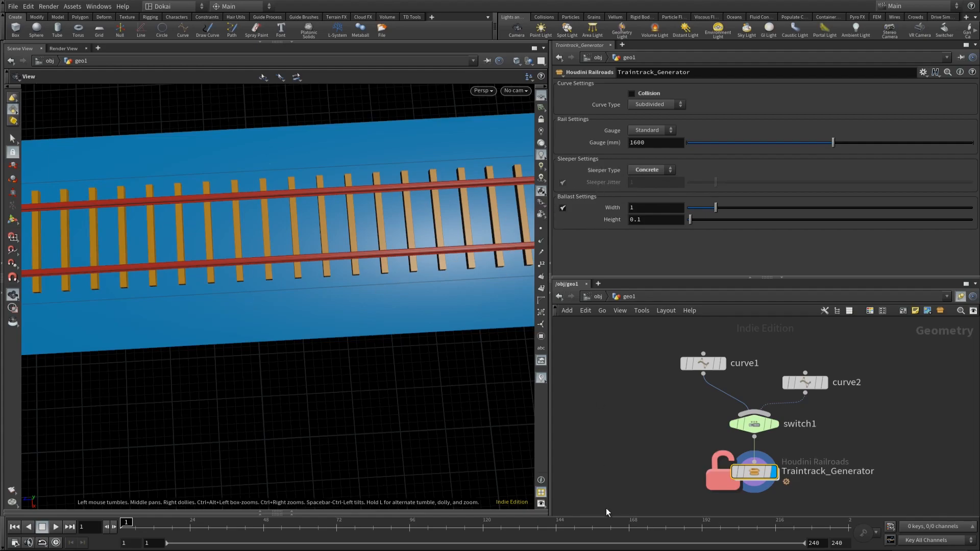
left_click(661, 172)
left_click(658, 179)
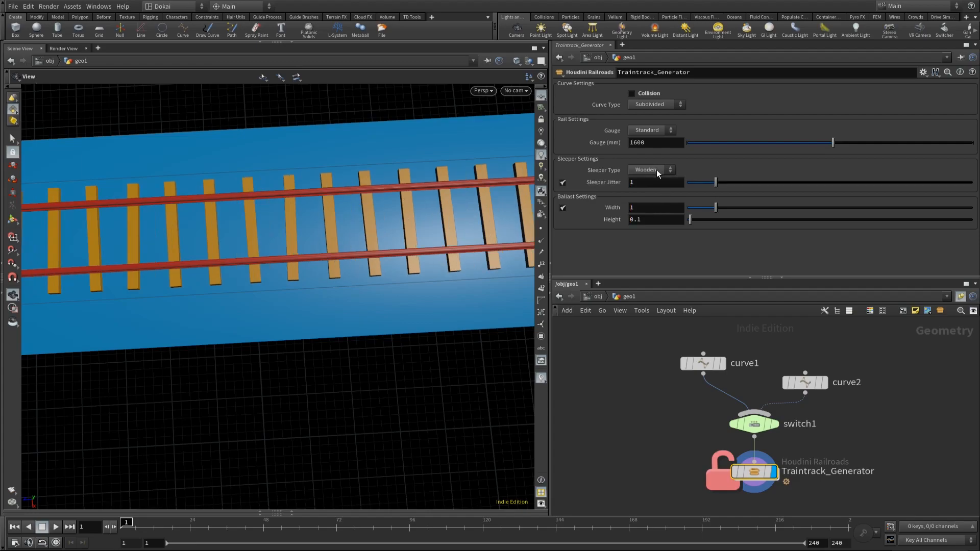
Step: Turn off Sleeper Jitter, and preview the asset's Collision option by enabling and disabling it
left_click(562, 183)
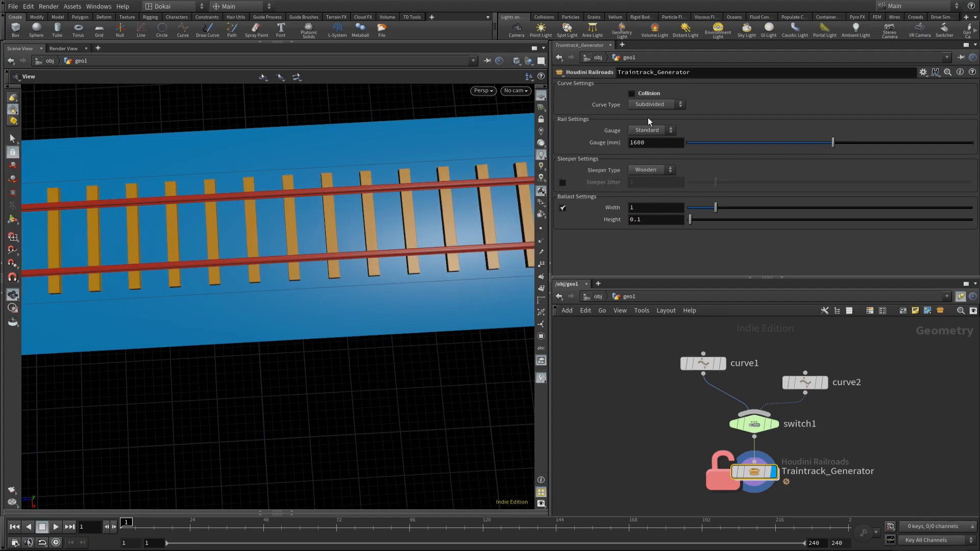
left_click(633, 93)
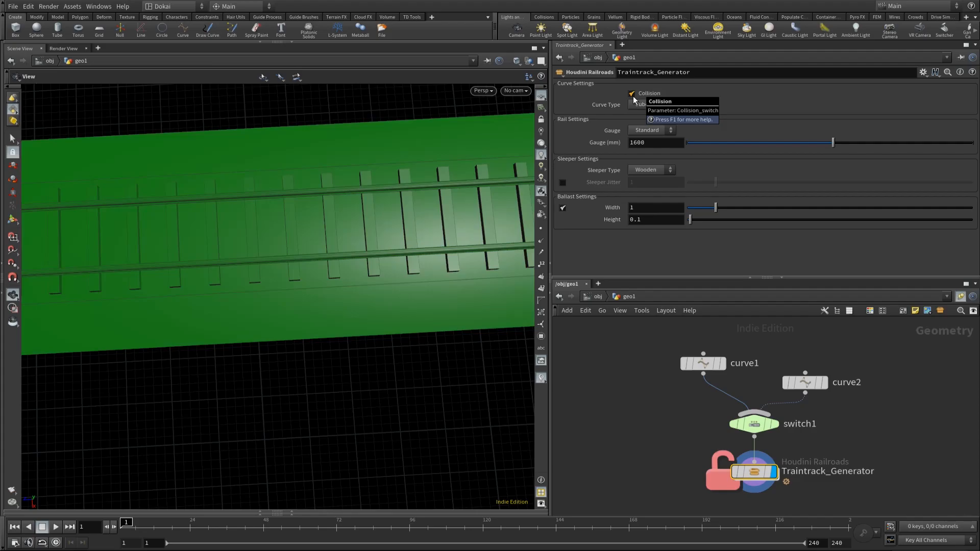
left_click(631, 95)
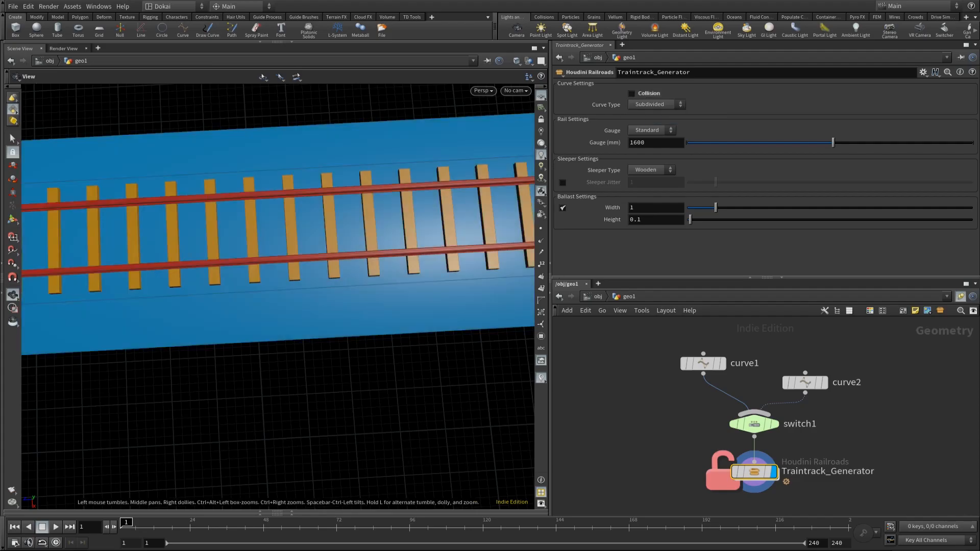